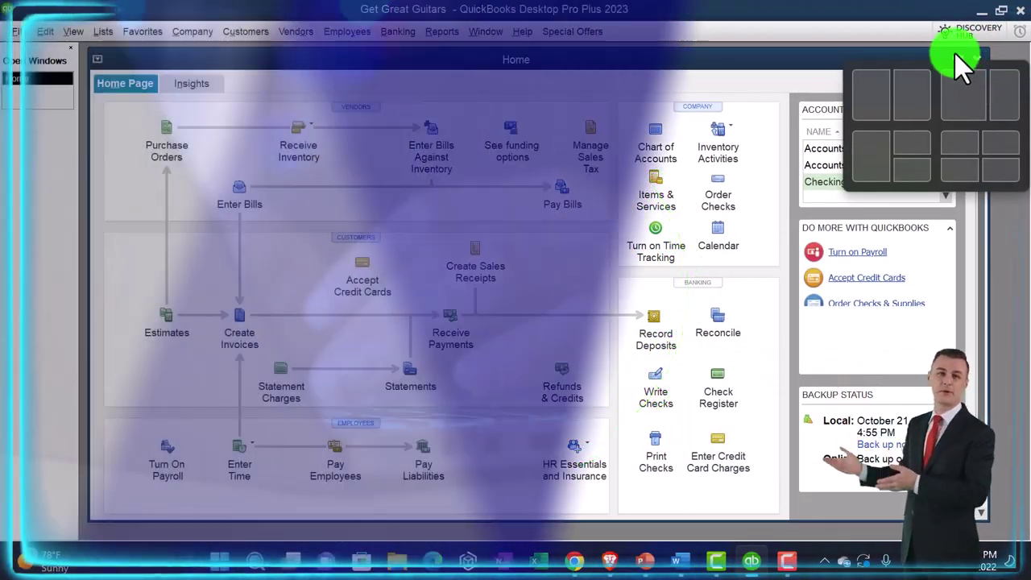
# - Maximize the home page window and check the display options for the open window list and icon bar
pyautogui.click(959, 59)
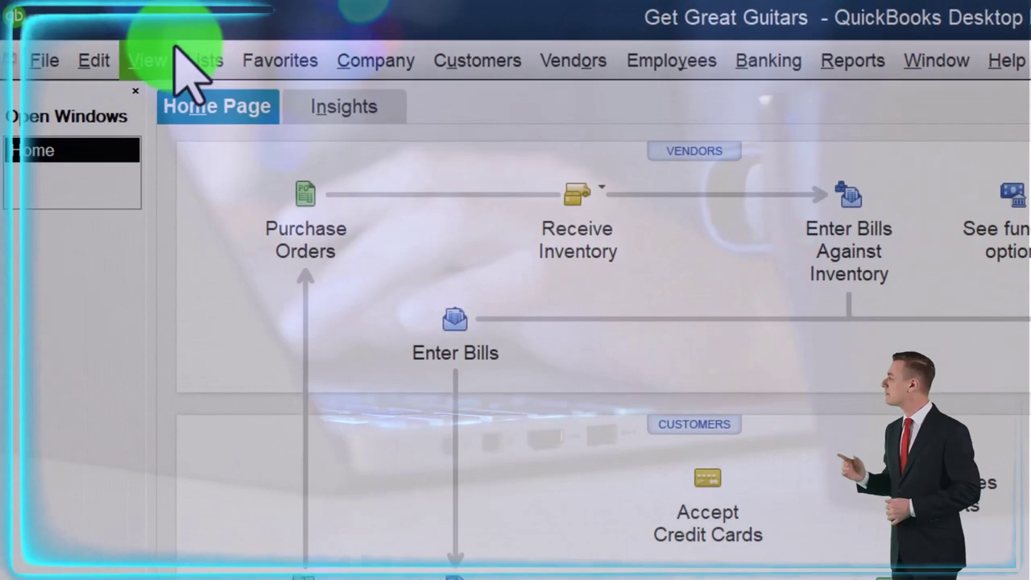
pyautogui.click(117, 47)
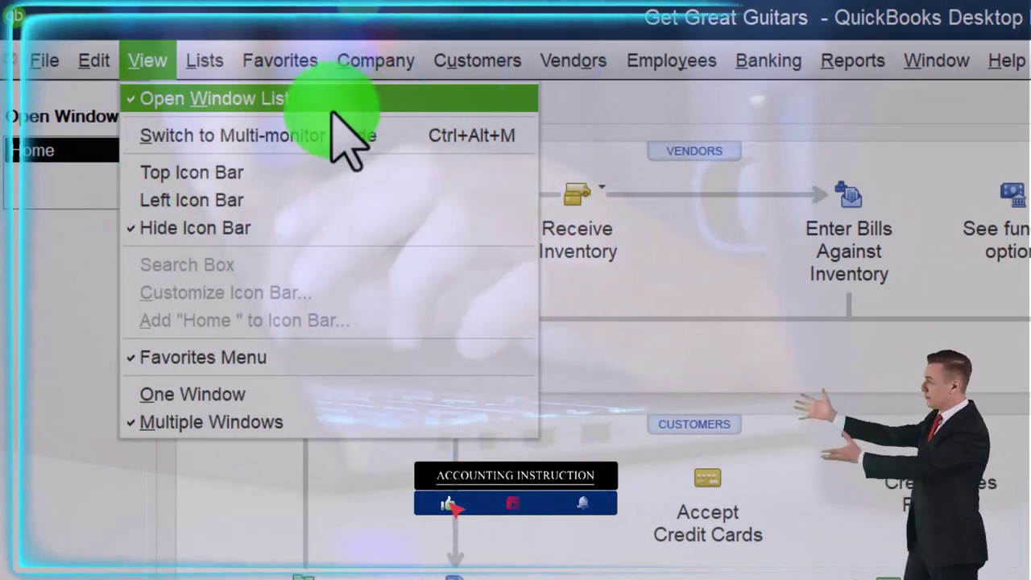
pyautogui.click(51, 263)
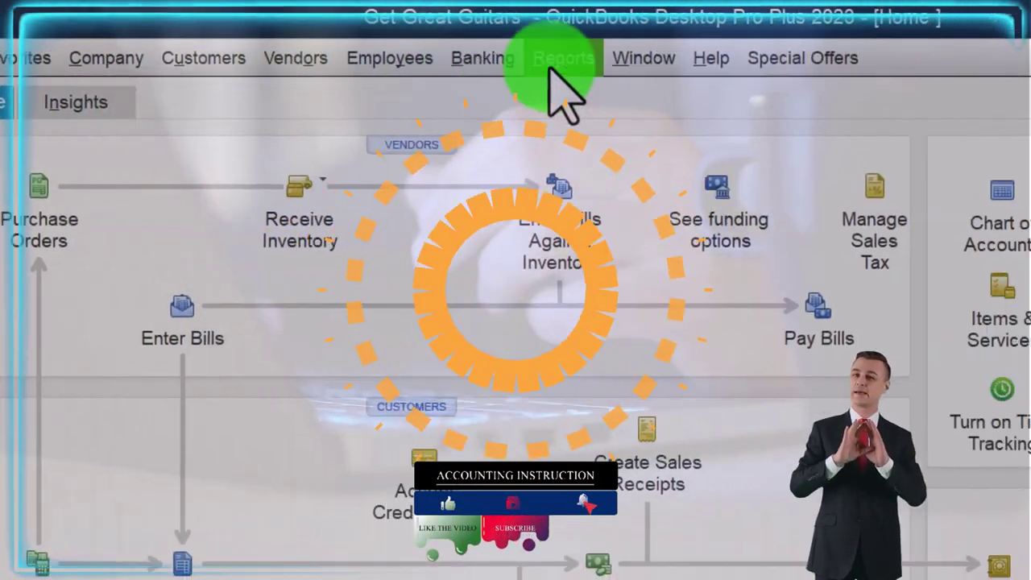
# - Open the Profit & Loss Standard report and set its date range from 01/01/2023 to 12/31/2023
pyautogui.click(858, 63)
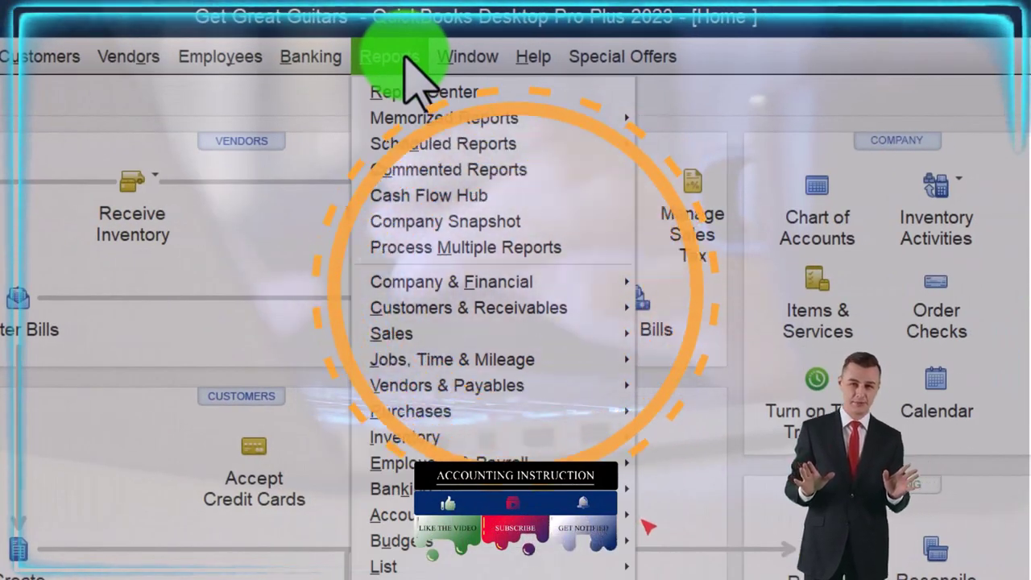
pyautogui.moveTo(516, 284)
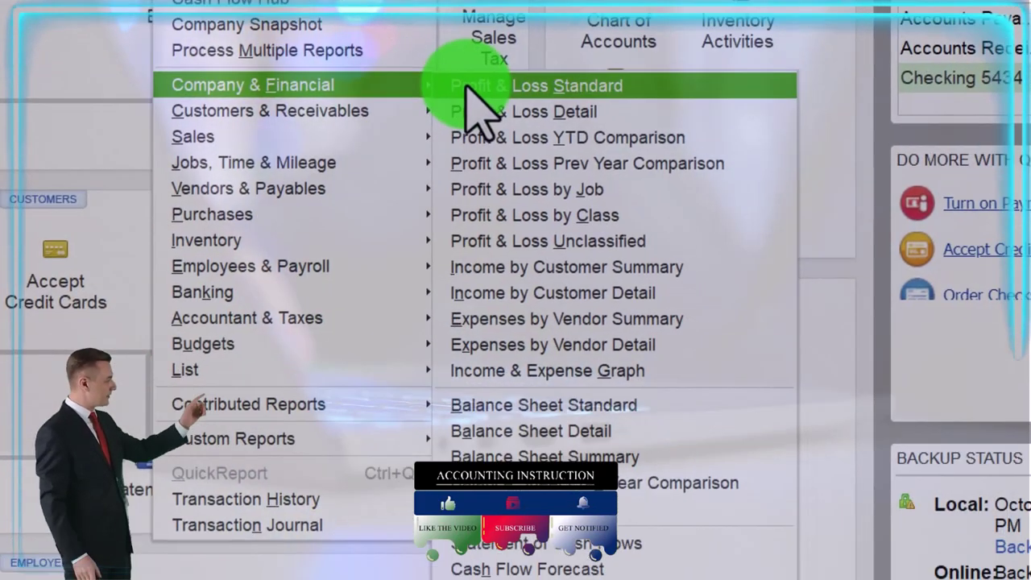
pyautogui.click(468, 85)
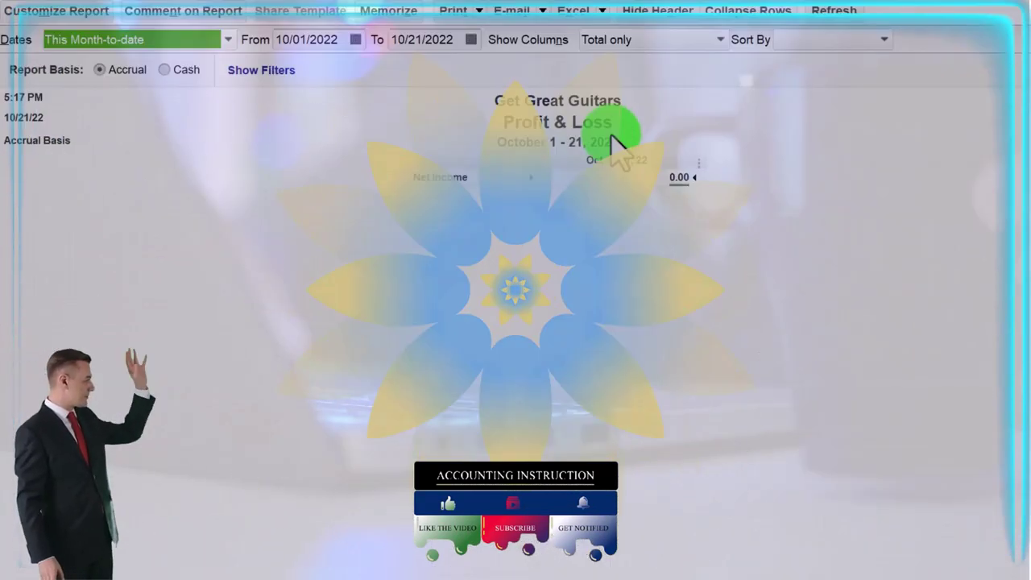
pyautogui.write('0')
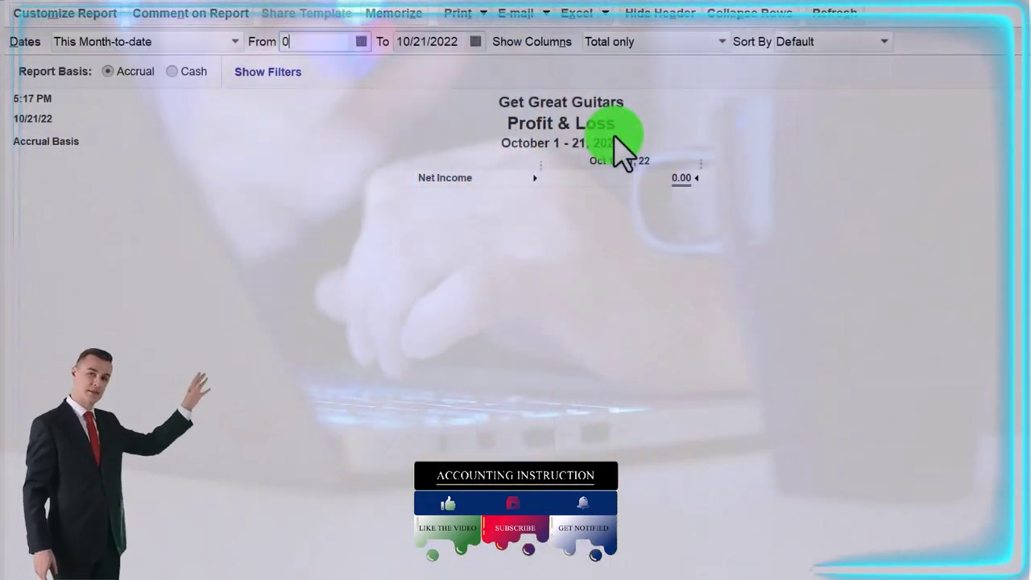
pyautogui.write('1/01/2023')
pyautogui.press('Tab')
pyautogui.write('123123')
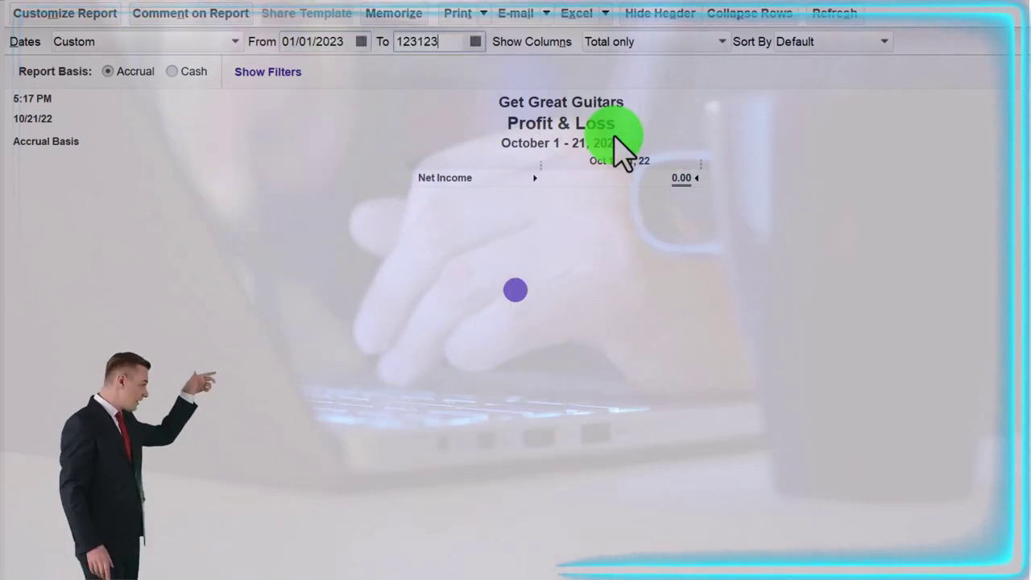
pyautogui.press('Tab')
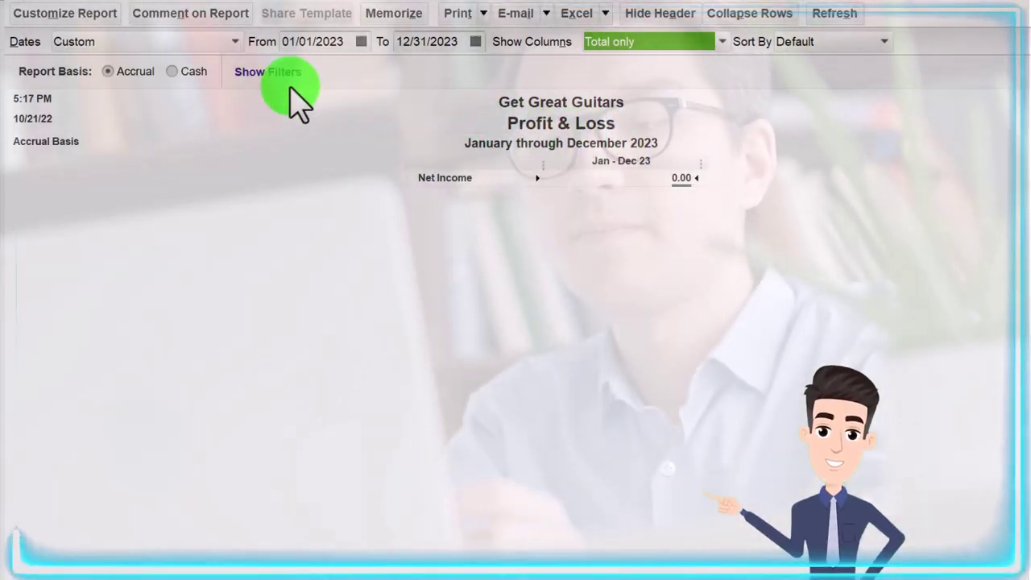
# - Customize the Profit & Loss report with a larger column label font and apply the change
pyautogui.click(111, 32)
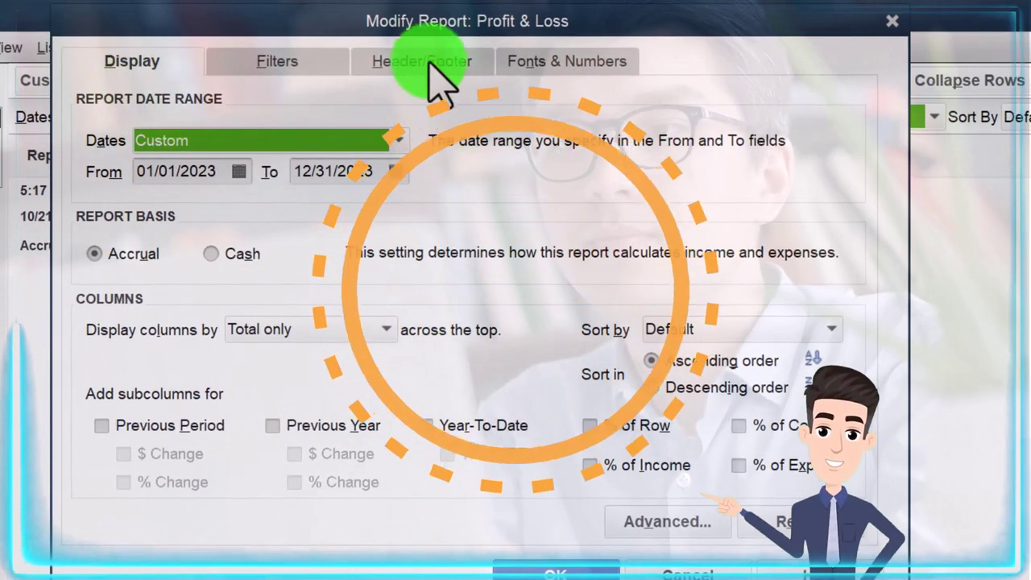
pyautogui.click(562, 69)
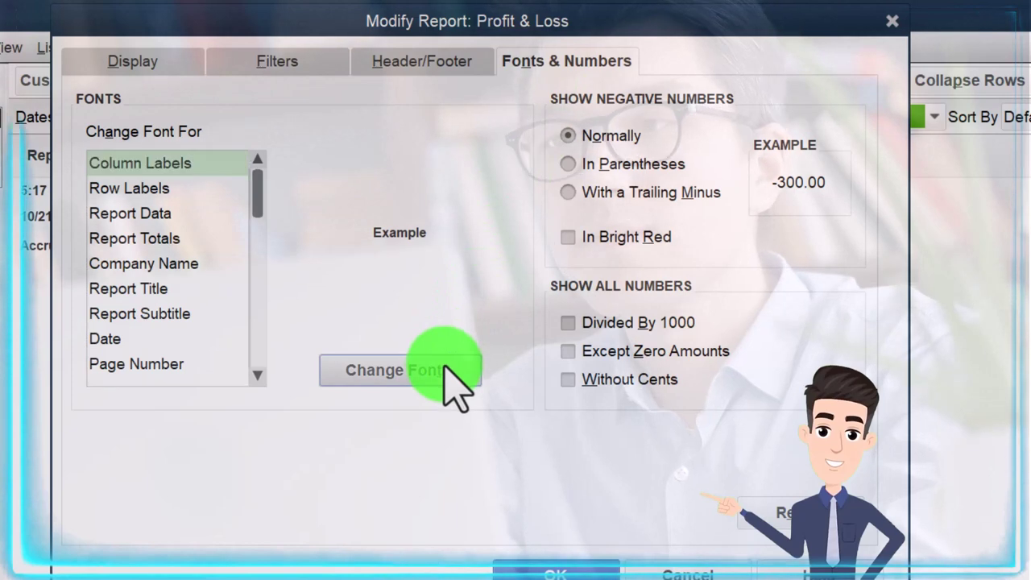
pyautogui.click(445, 369)
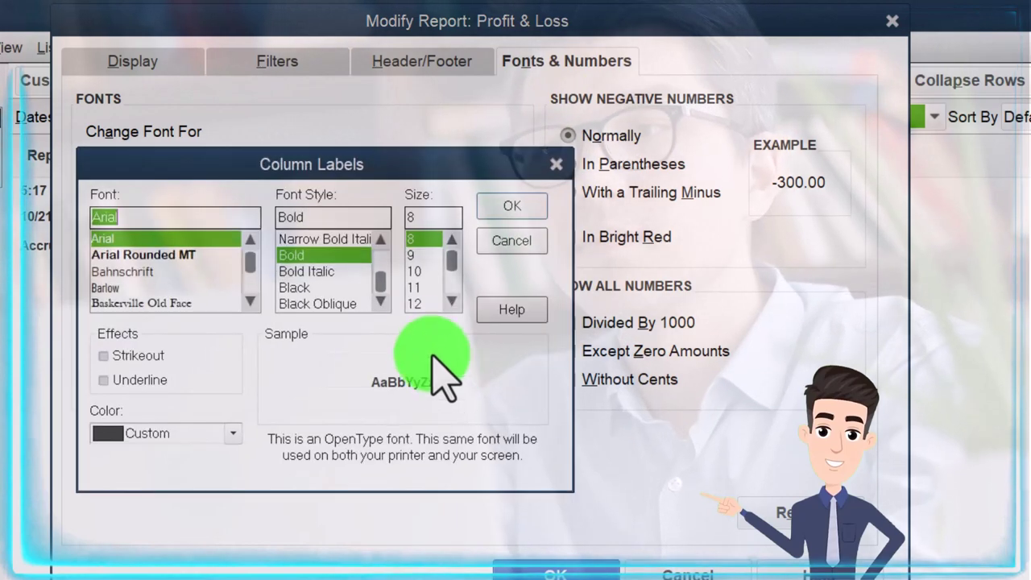
pyautogui.click(501, 225)
pyautogui.click(556, 268)
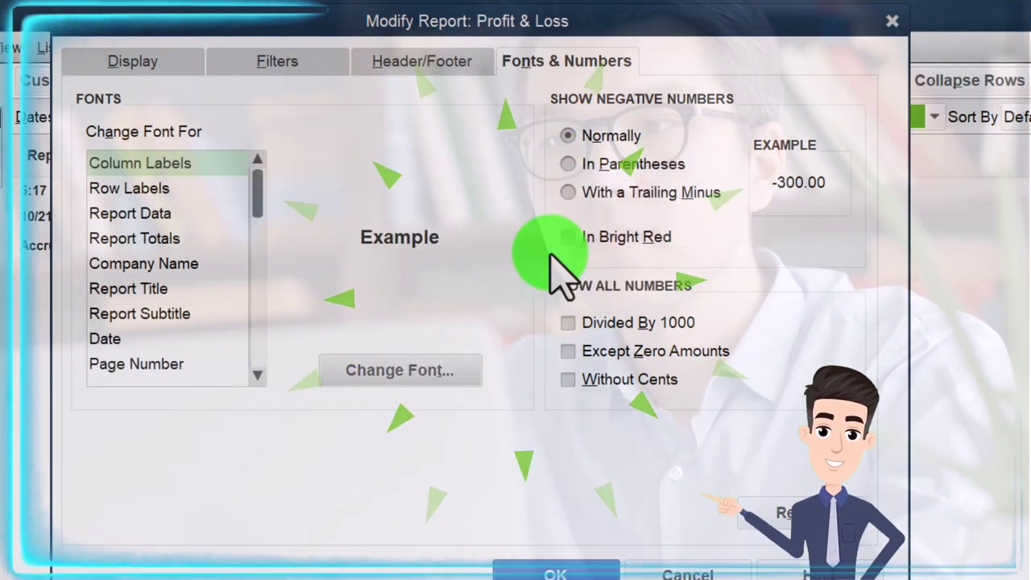
pyautogui.click(573, 571)
# - Open the Balance Sheet Standard report and customize its date range from 01/01/2023 to 12/31/2023
pyautogui.click(563, 47)
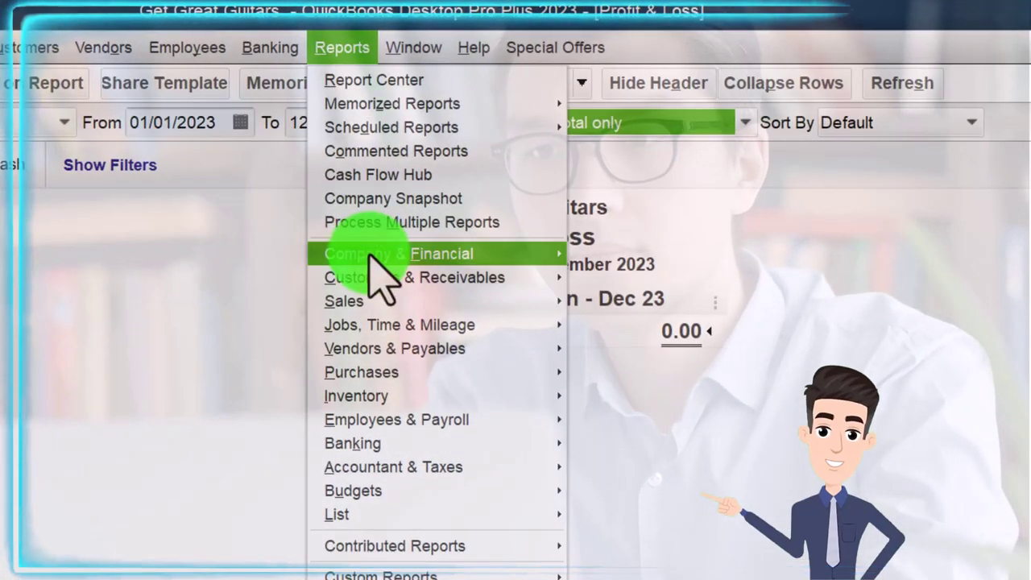
pyautogui.click(370, 257)
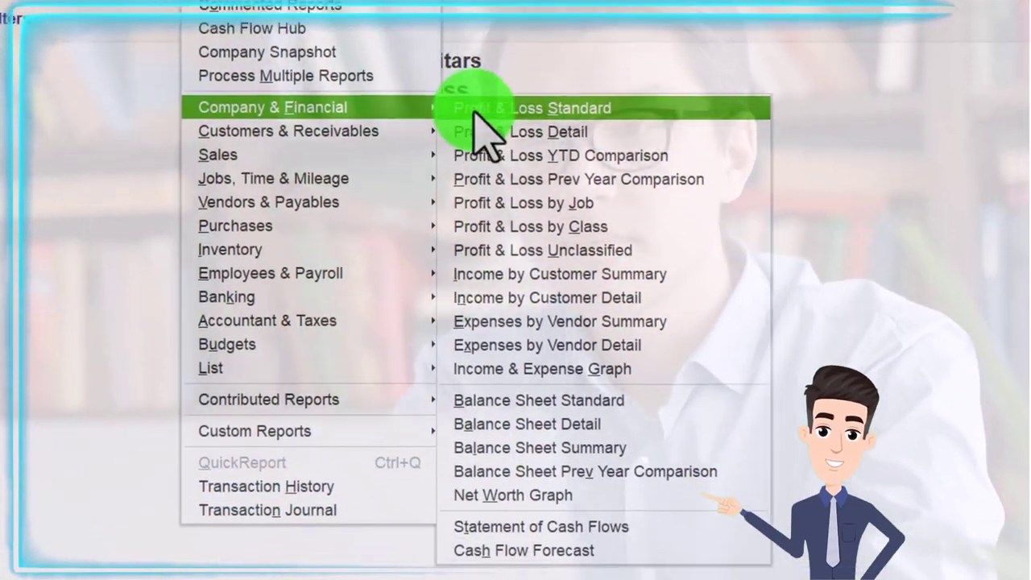
pyautogui.click(635, 548)
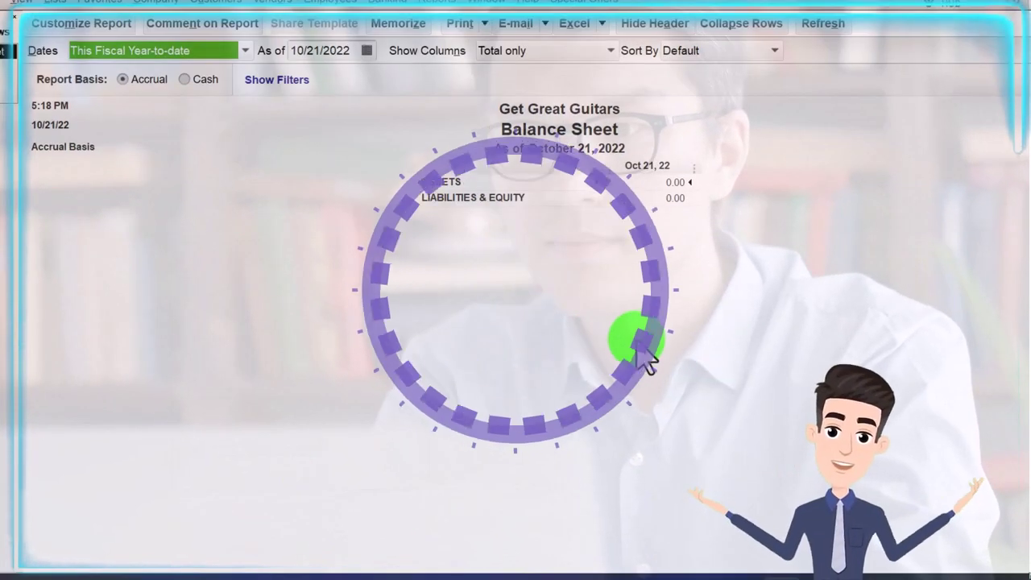
pyautogui.click(133, 37)
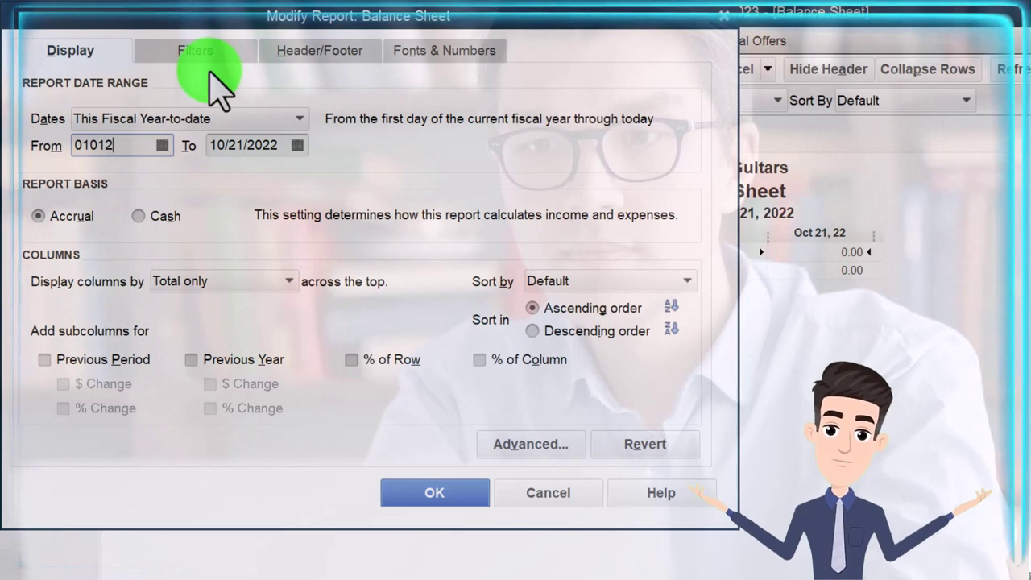
pyautogui.write('123123')
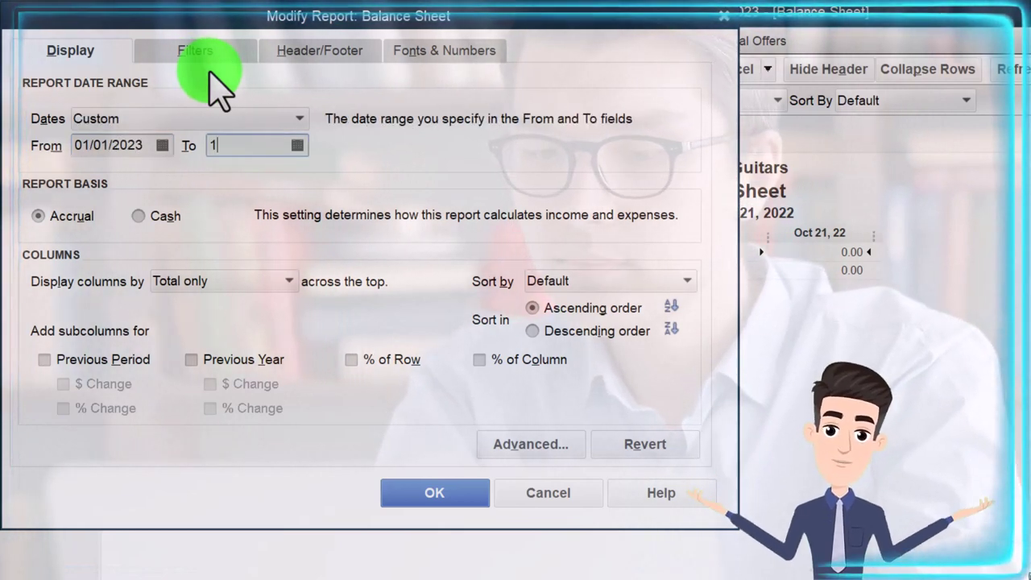
pyautogui.press('Tab')
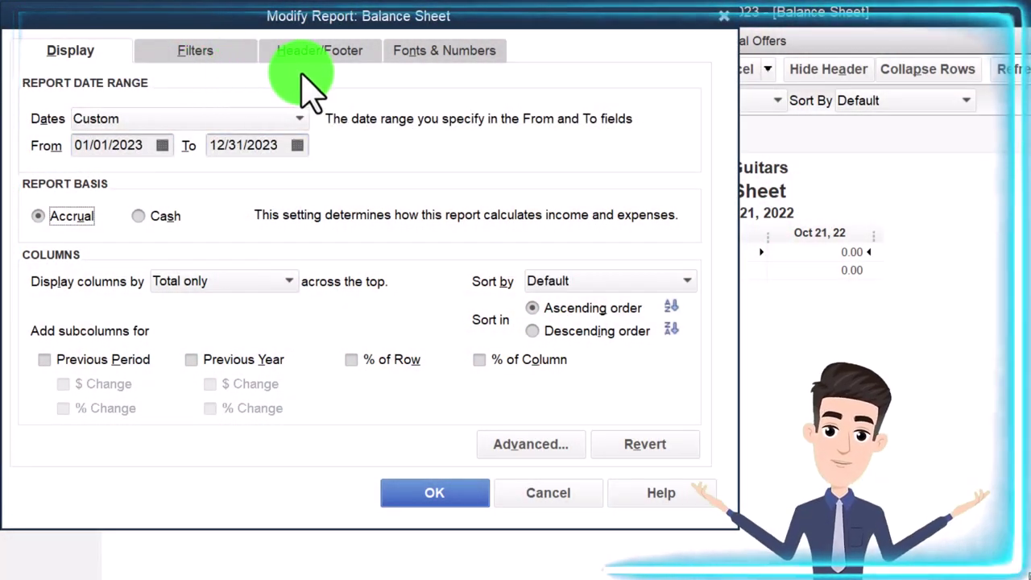
# - Set the Balance Sheet's column label font size to 12 and apply the report changes
pyautogui.click(411, 64)
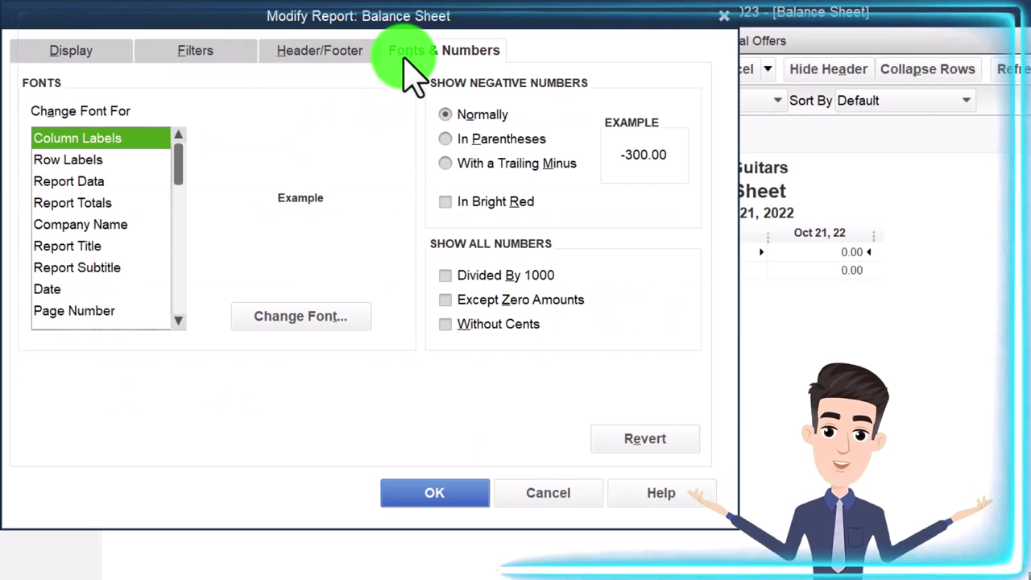
pyautogui.click(354, 312)
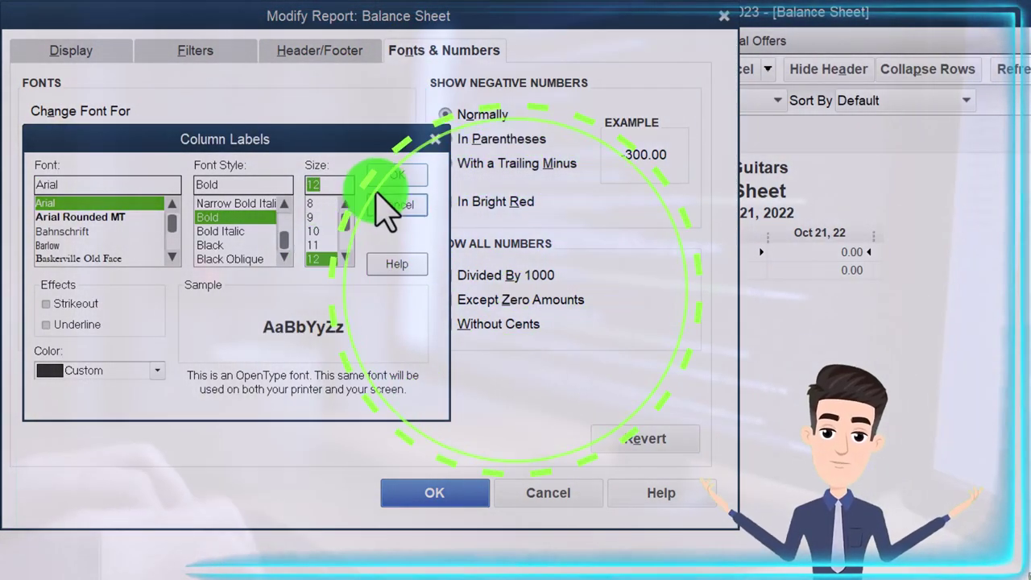
pyautogui.click(376, 187)
pyautogui.click(581, 226)
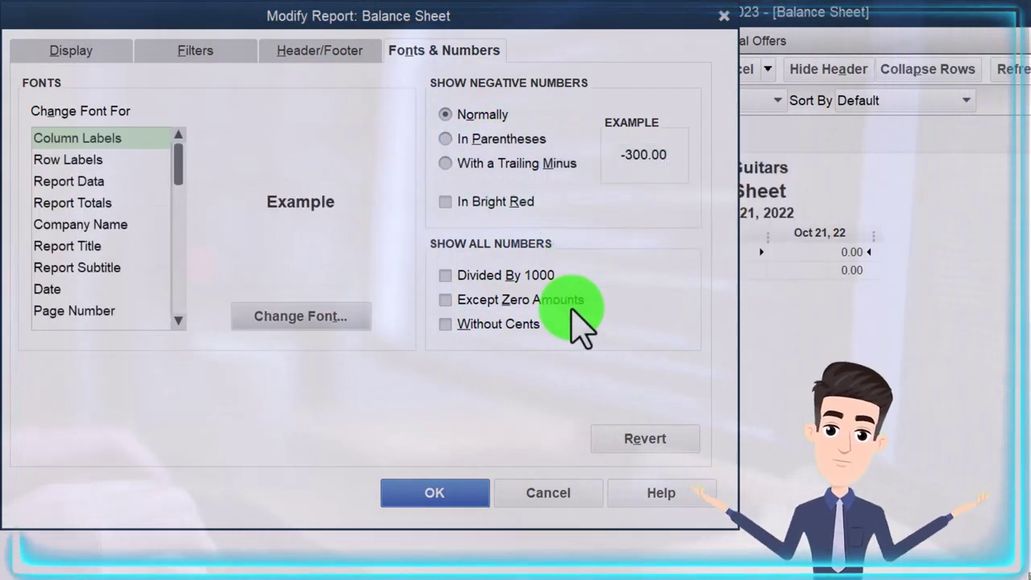
pyautogui.click(448, 500)
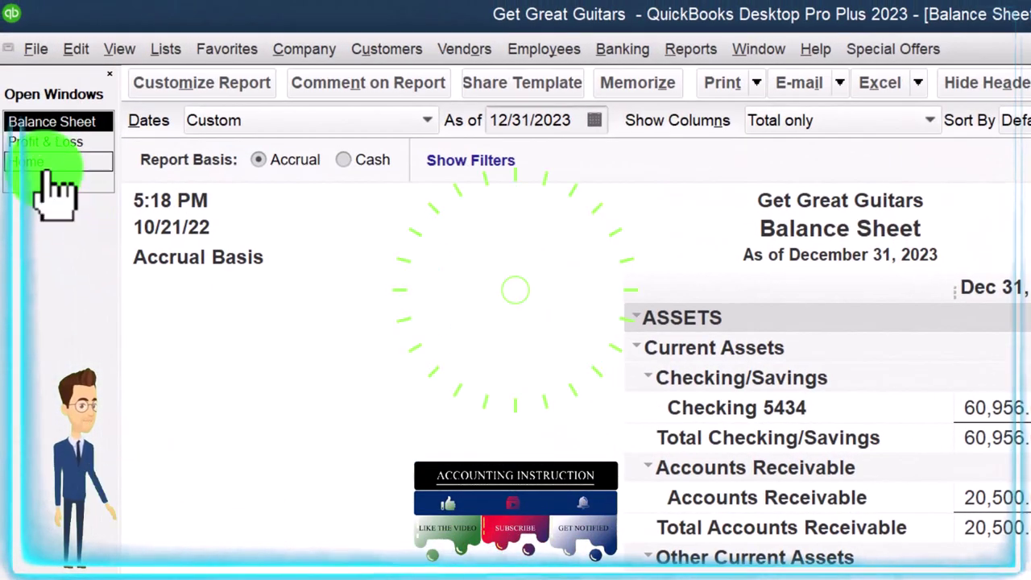
# - Return to the home page and start a new invoice for customer Anderson Guitars dated 01/16/2023
pyautogui.click(46, 164)
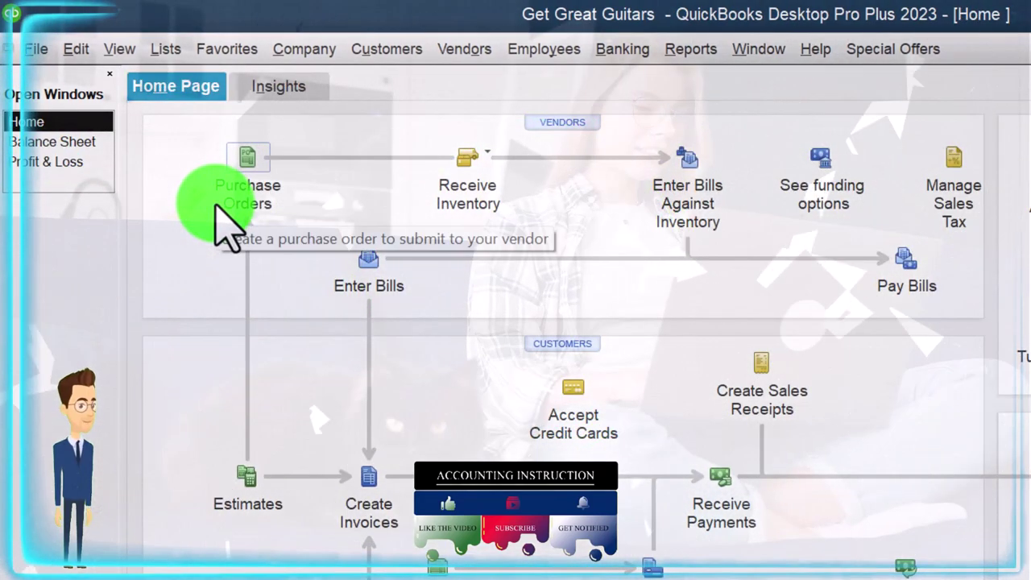
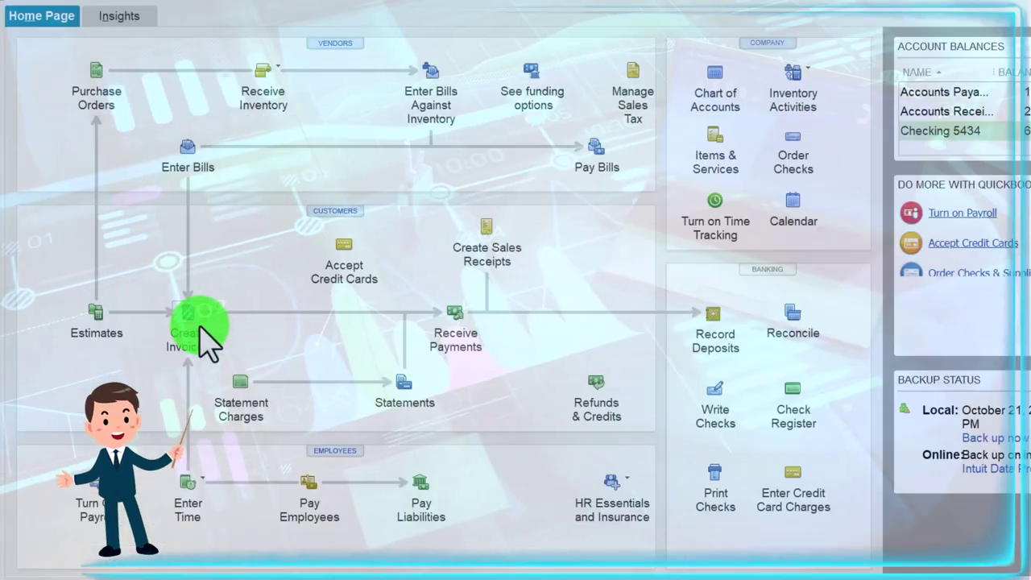
pyautogui.click(201, 328)
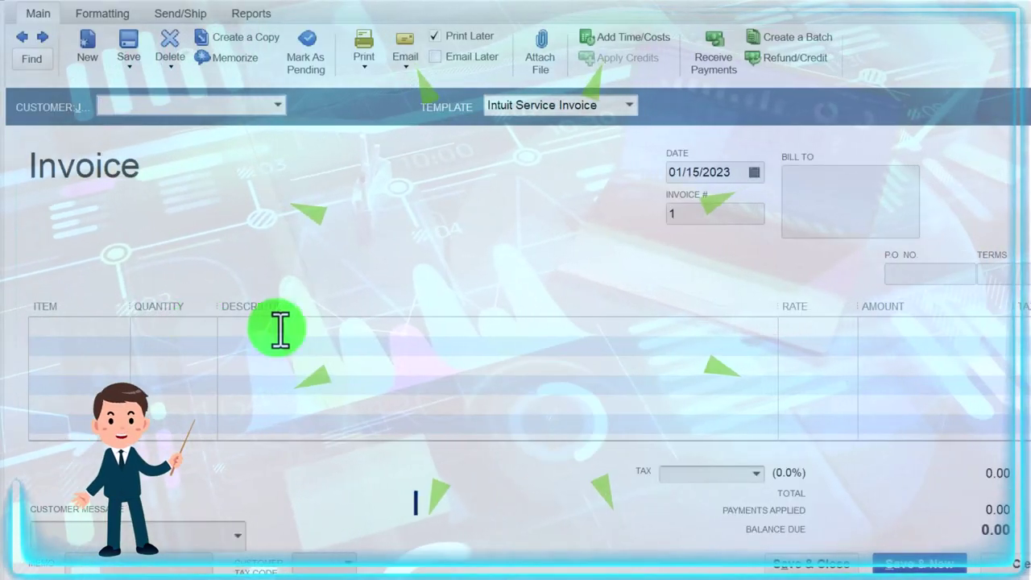
pyautogui.write('Anderson Guitars')
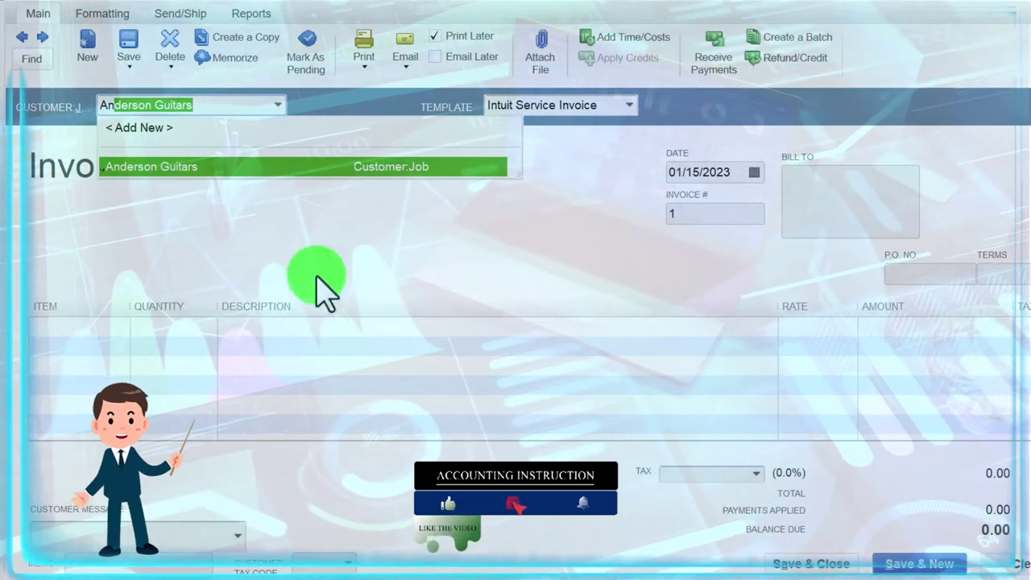
pyautogui.click(232, 167)
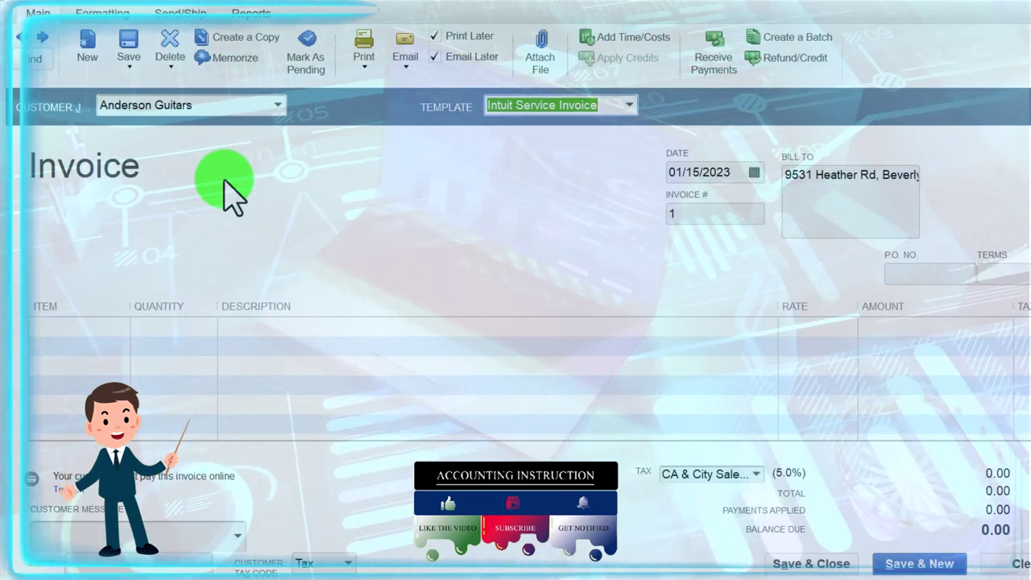
pyautogui.press('Tab')
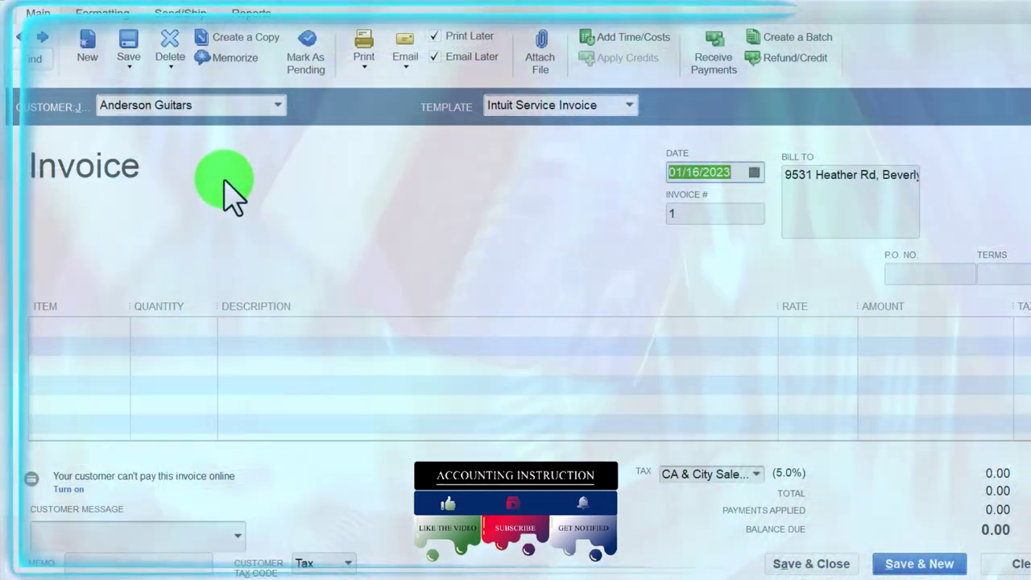
pyautogui.press('+')
pyautogui.press('Tab')
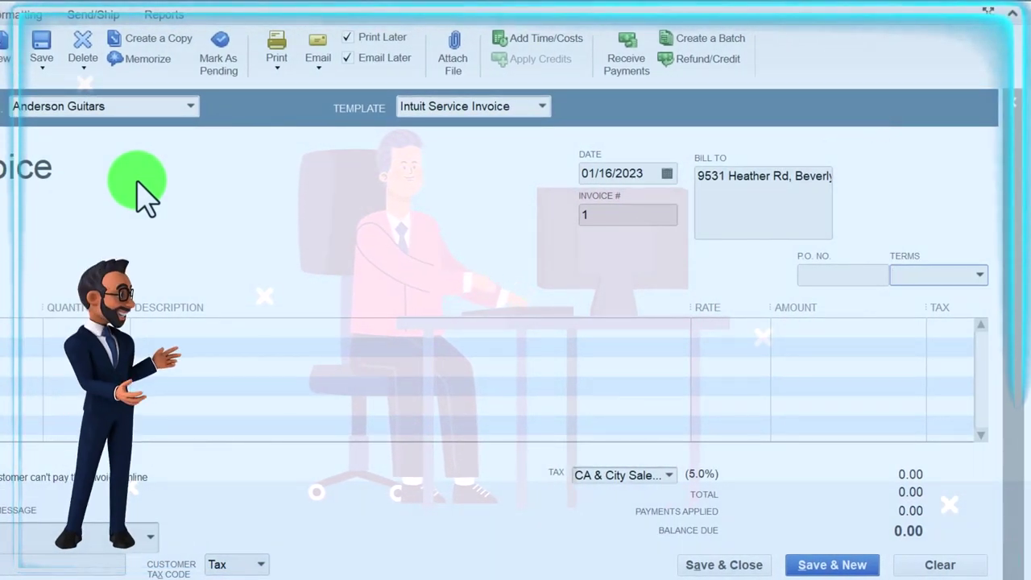
# - Set the invoice terms to Net 30 and enter ELP as the item on the first line
pyautogui.click(983, 276)
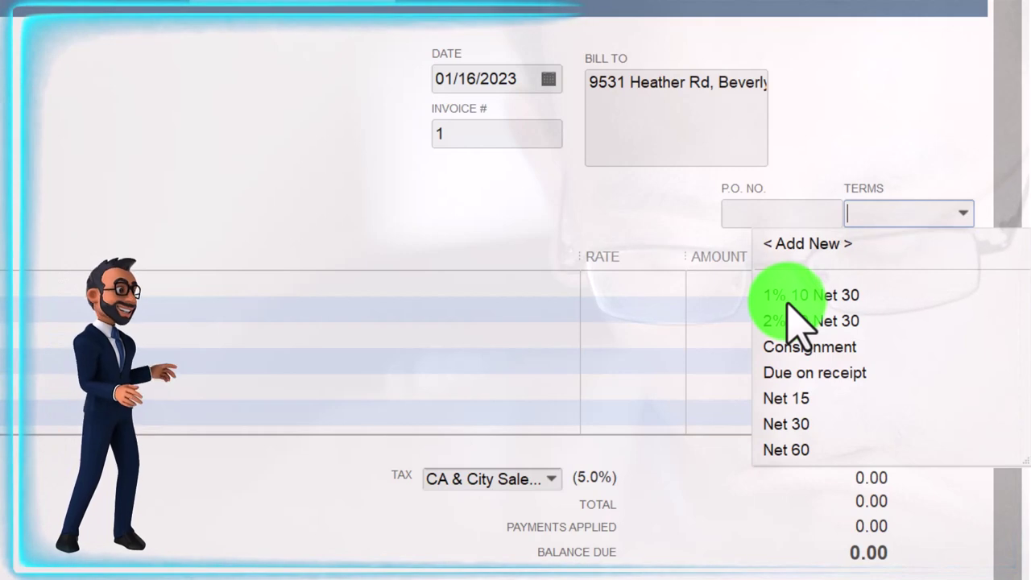
pyautogui.click(786, 424)
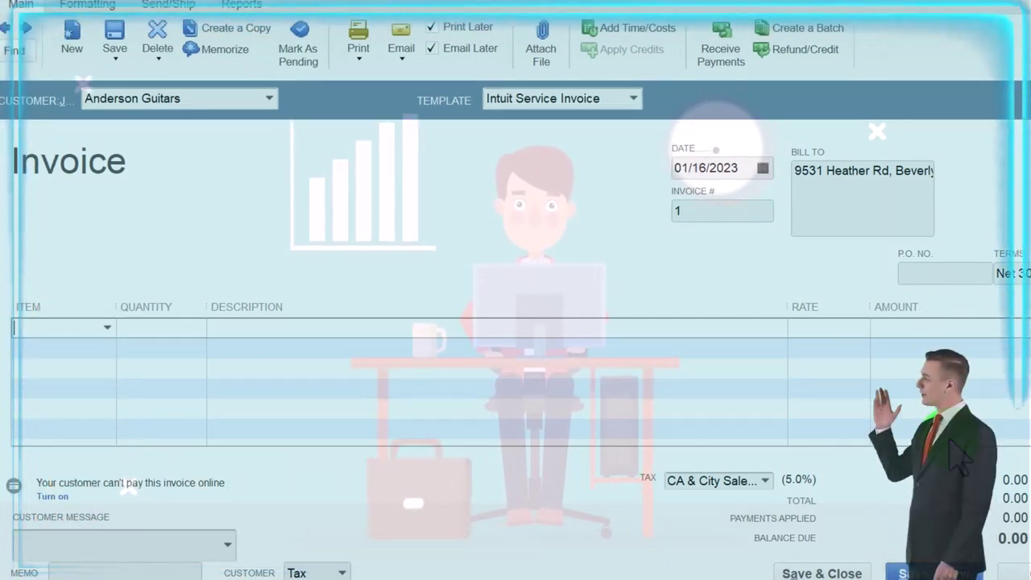
pyautogui.write('ELP')
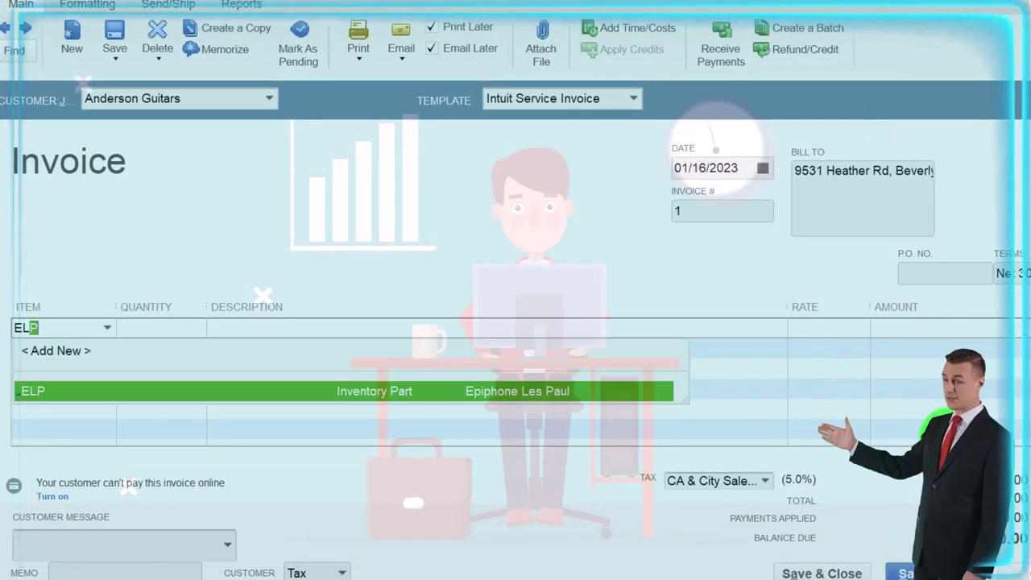
pyautogui.press('Tab')
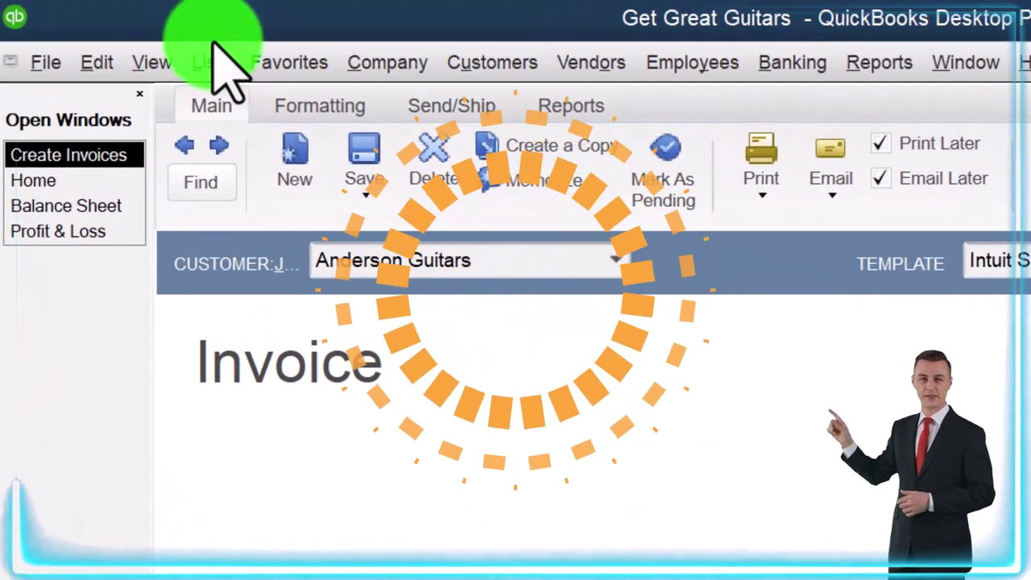
# - Open the Item List and check the ELP (Epiphone Les Paul) item record
pyautogui.click(150, 35)
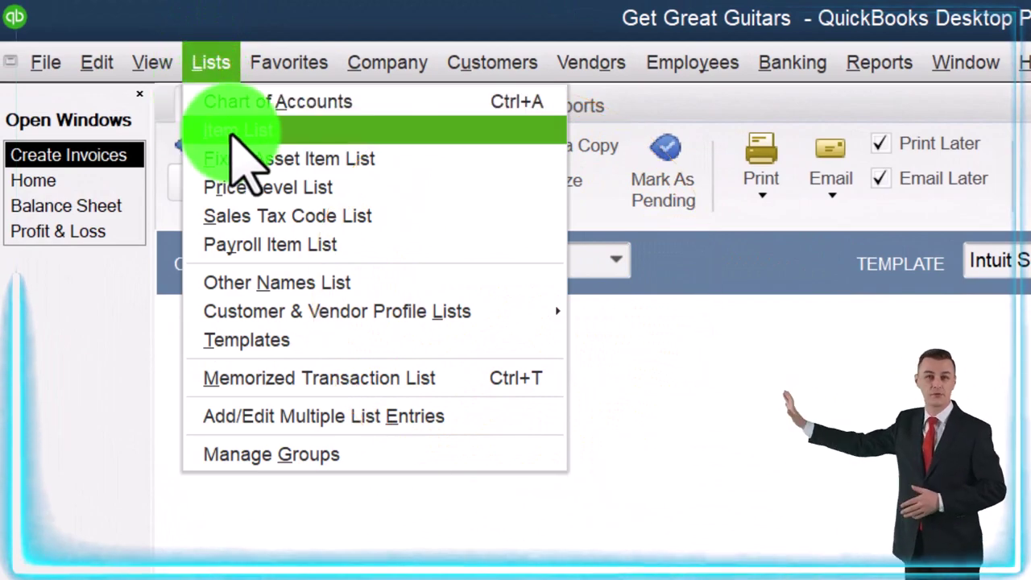
pyautogui.press('Escape')
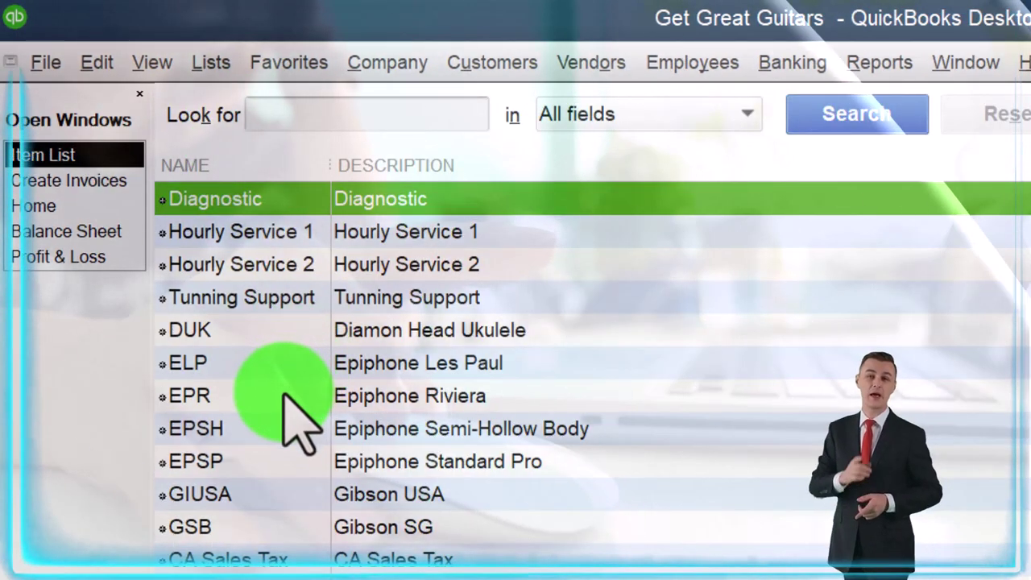
pyautogui.click(285, 395)
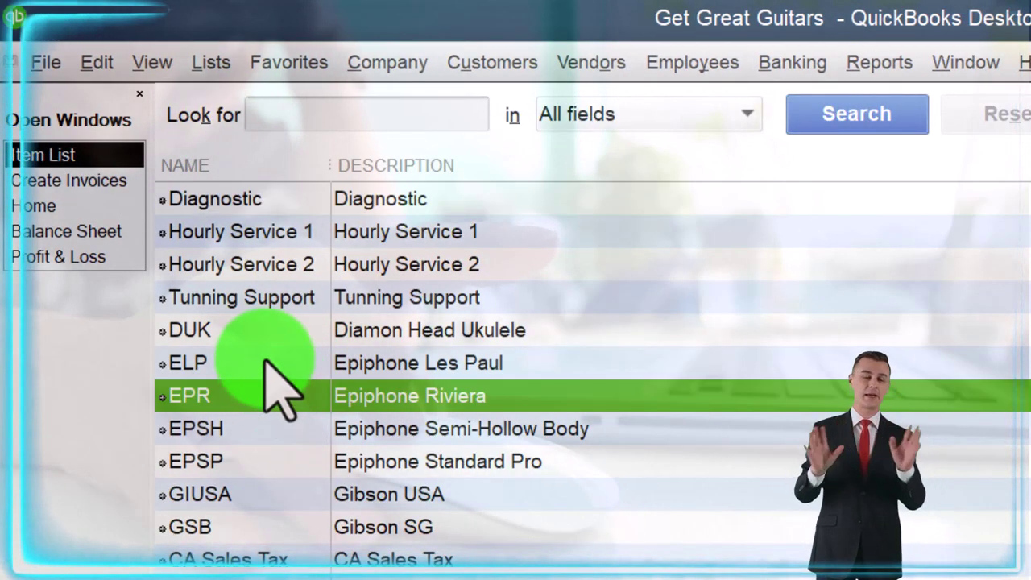
pyautogui.doubleClick(274, 363)
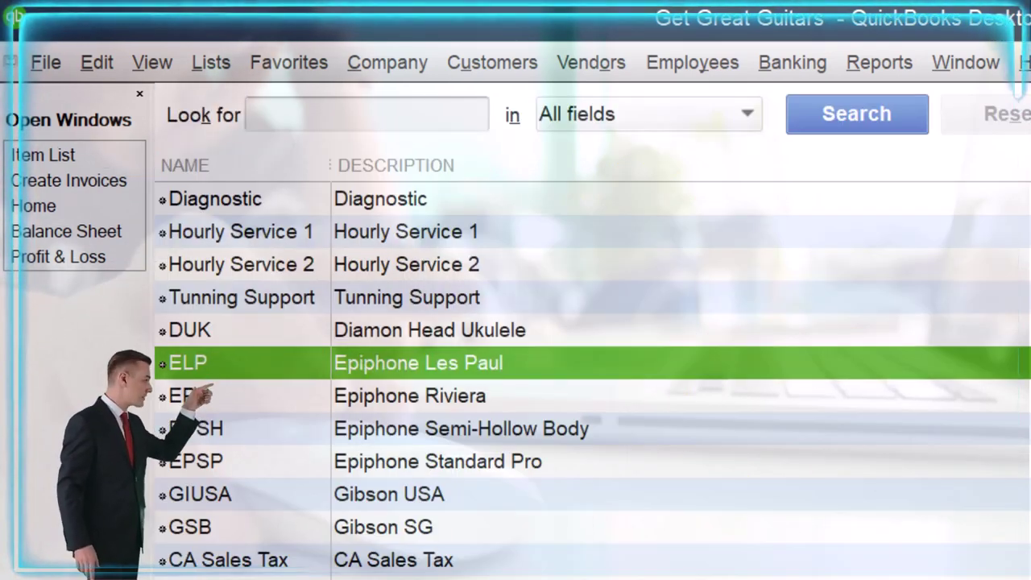
pyautogui.click(854, 371)
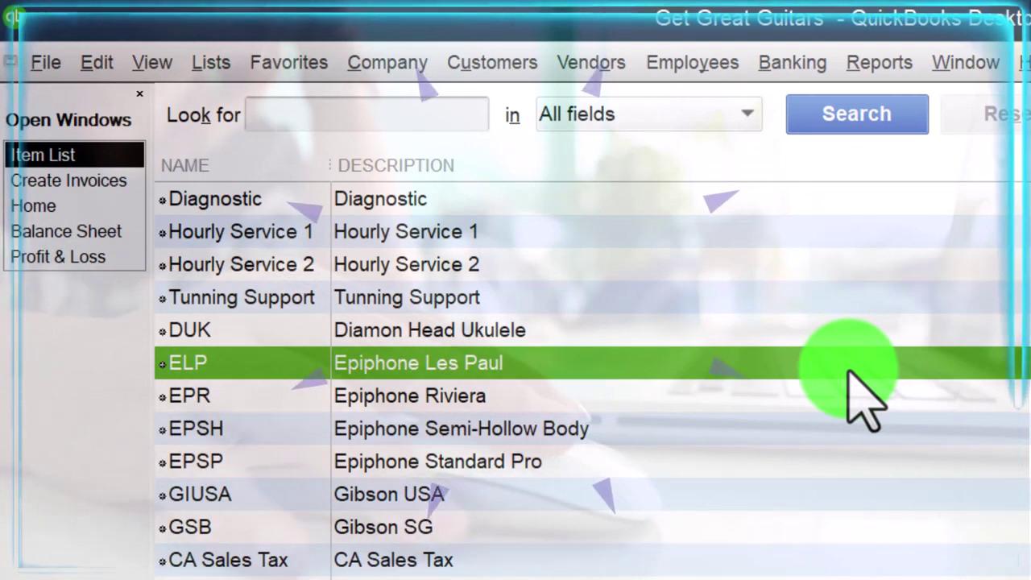
# - Return to the Anderson Guitars invoice and set the ELP line's quantity to 5, completing the line
pyautogui.click(113, 183)
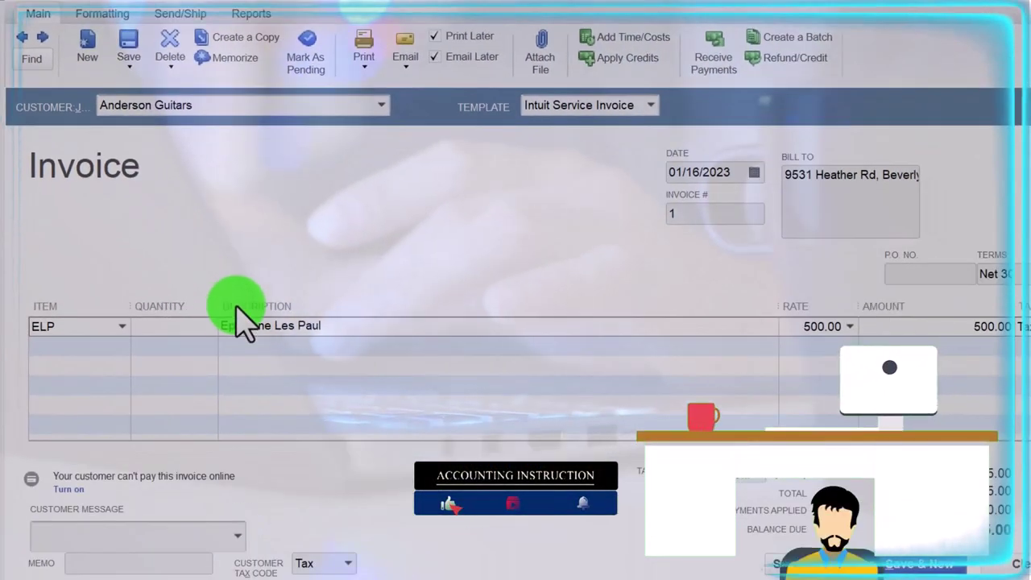
pyautogui.write('5')
pyautogui.press('Tab')
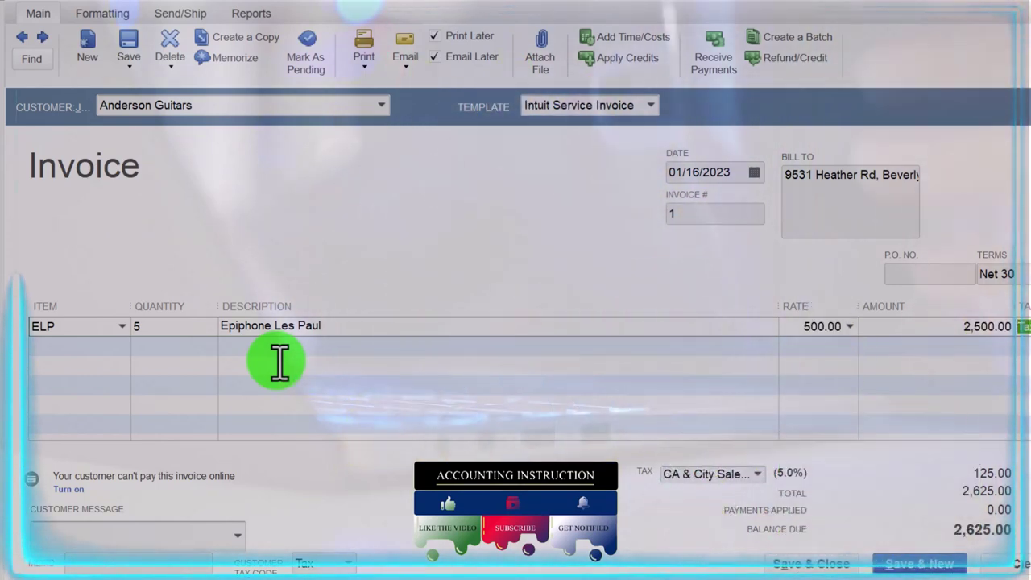
pyautogui.press('Tab')
pyautogui.press('Tab')
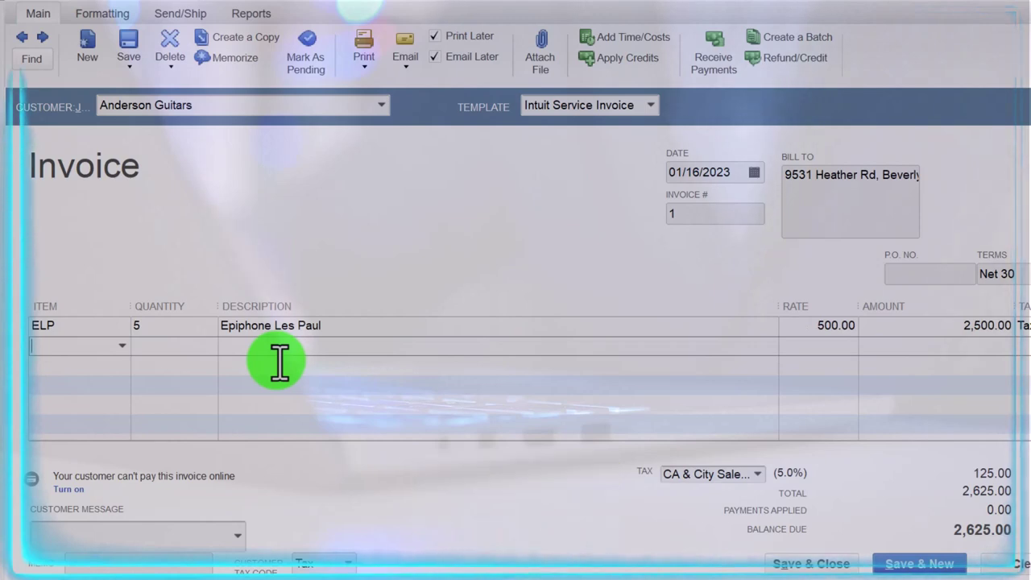
# - Add item EPR with a quantity of 1 on the invoice's second line, keeping the default rate
pyautogui.write('EPR')
pyautogui.press('Tab')
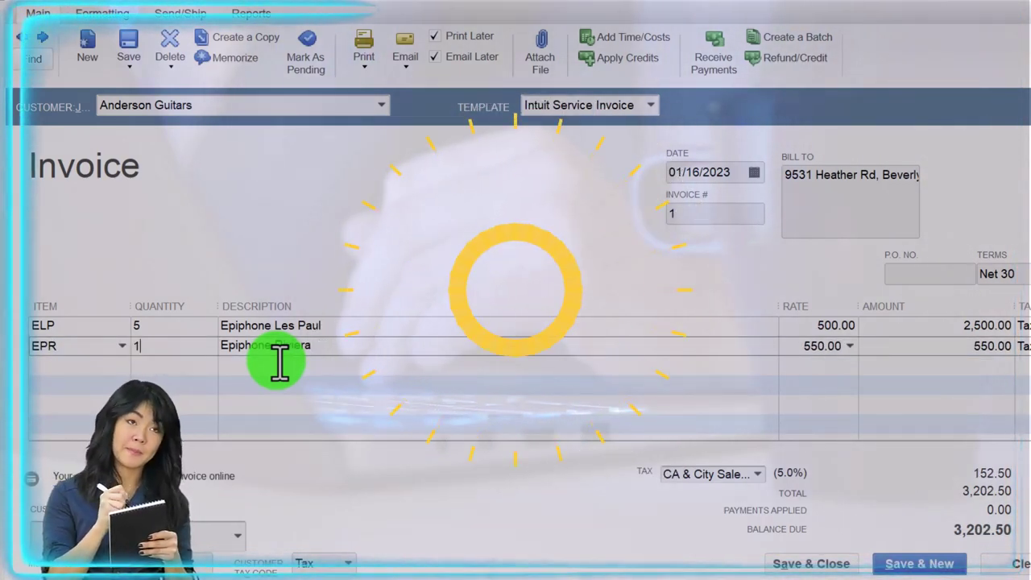
pyautogui.press('Tab')
pyautogui.press('Tab')
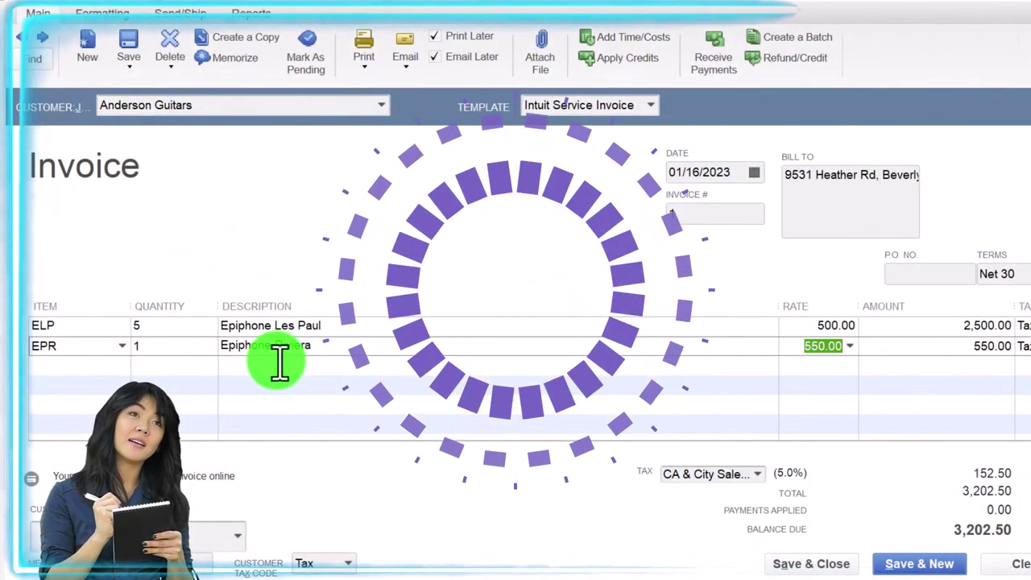
pyautogui.press('Tab')
pyautogui.press('Tab')
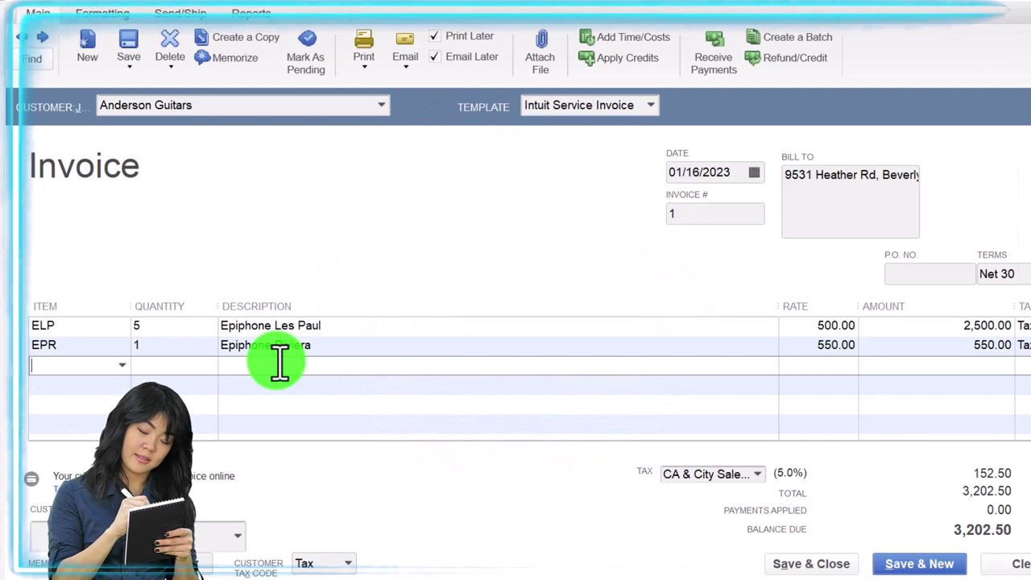
# - Add item EPSH with a quantity of 1 on the invoice's third line, keeping the default rate
pyautogui.write('EP')
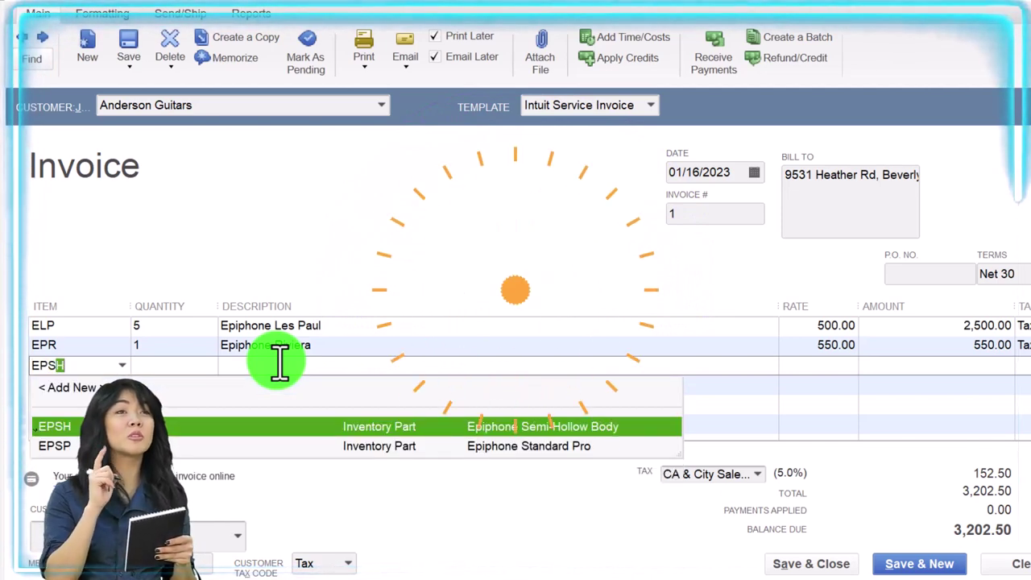
pyautogui.write('S')
pyautogui.press('Tab')
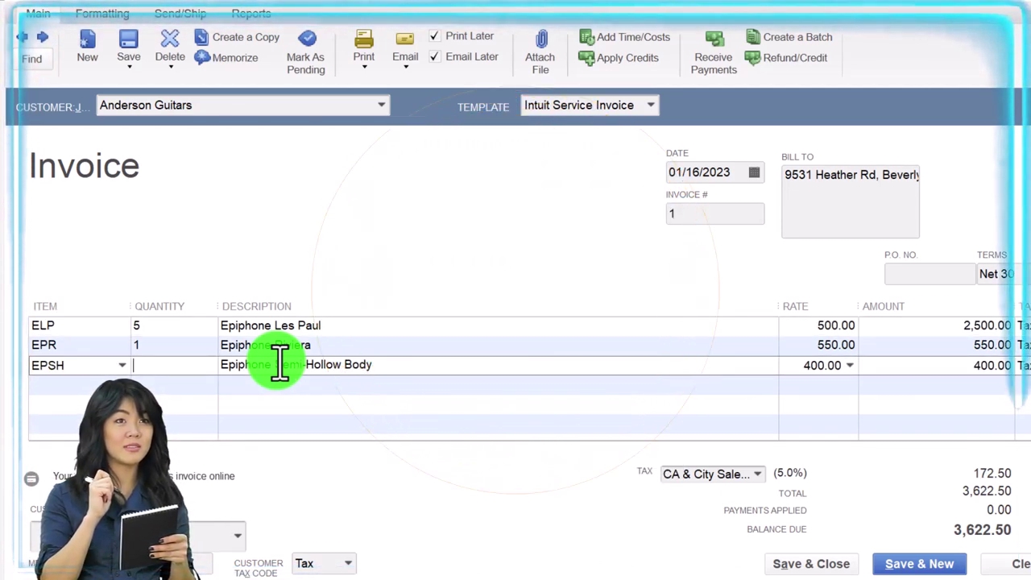
pyautogui.write('1')
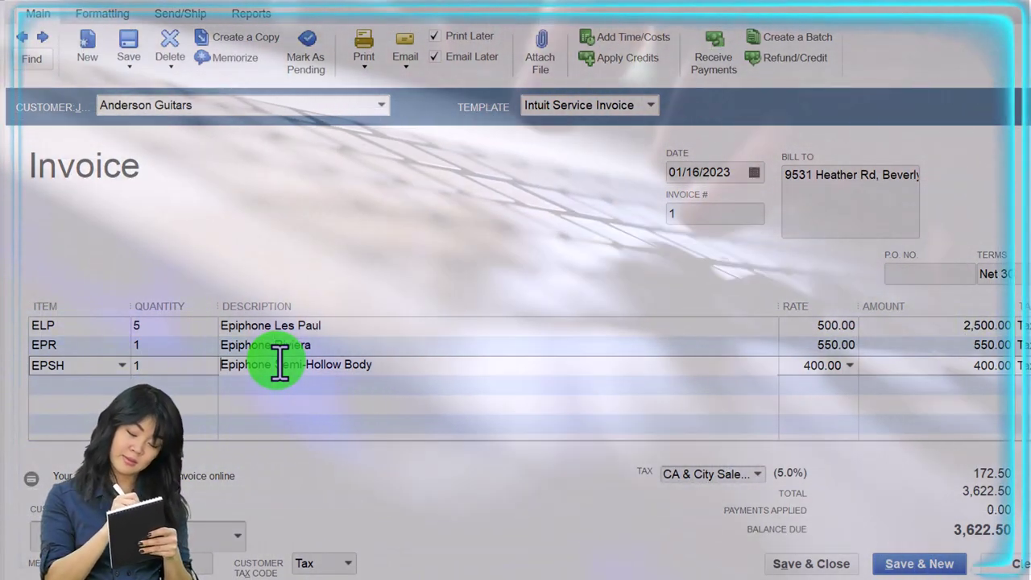
pyautogui.press('Tab')
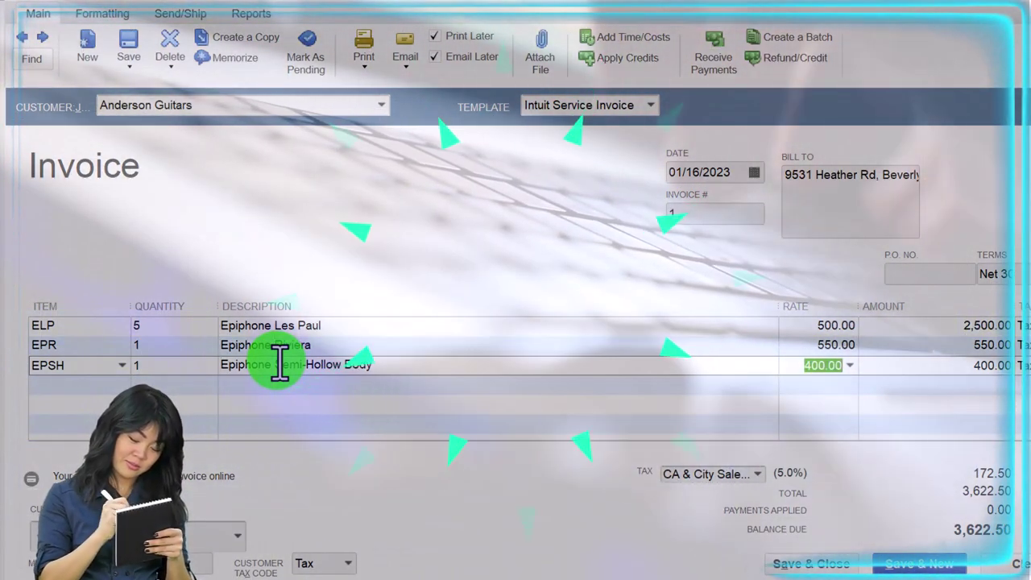
pyautogui.press('Tab')
pyautogui.press('Tab')
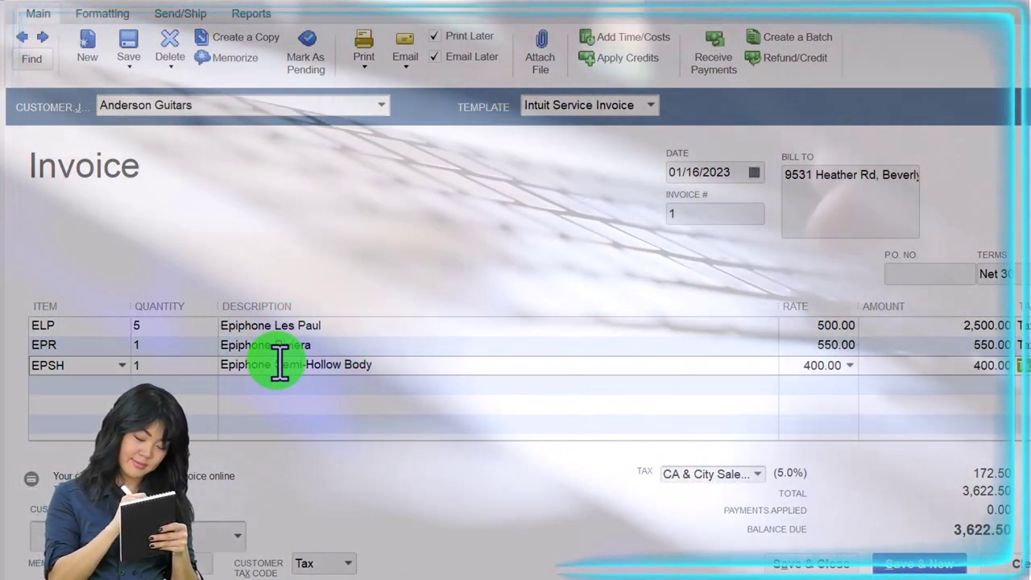
pyautogui.press('Tab')
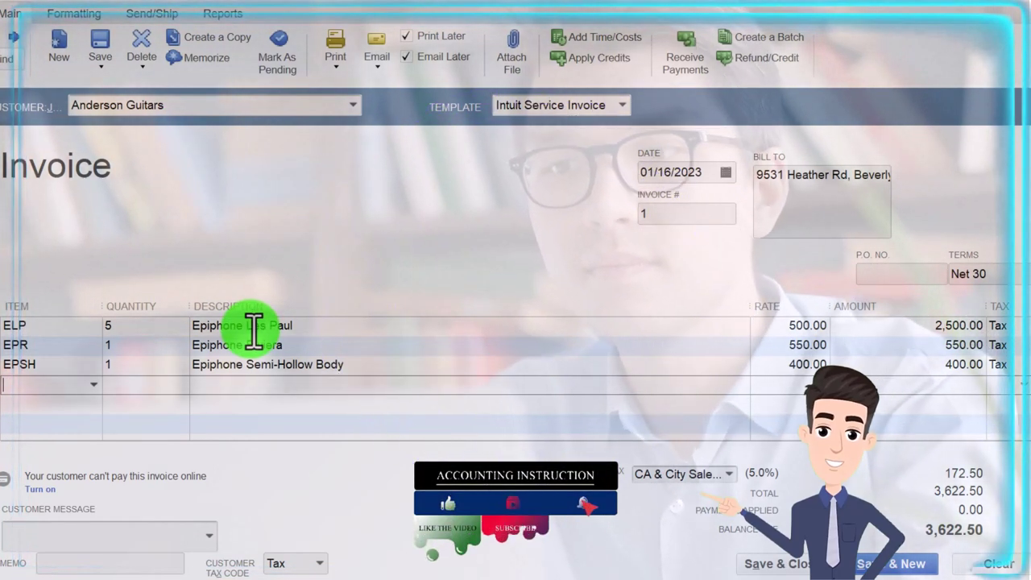
# - Review the Epiphone Les Paul line on the invoice and open the ELP item from the Item List
pyautogui.click(282, 327)
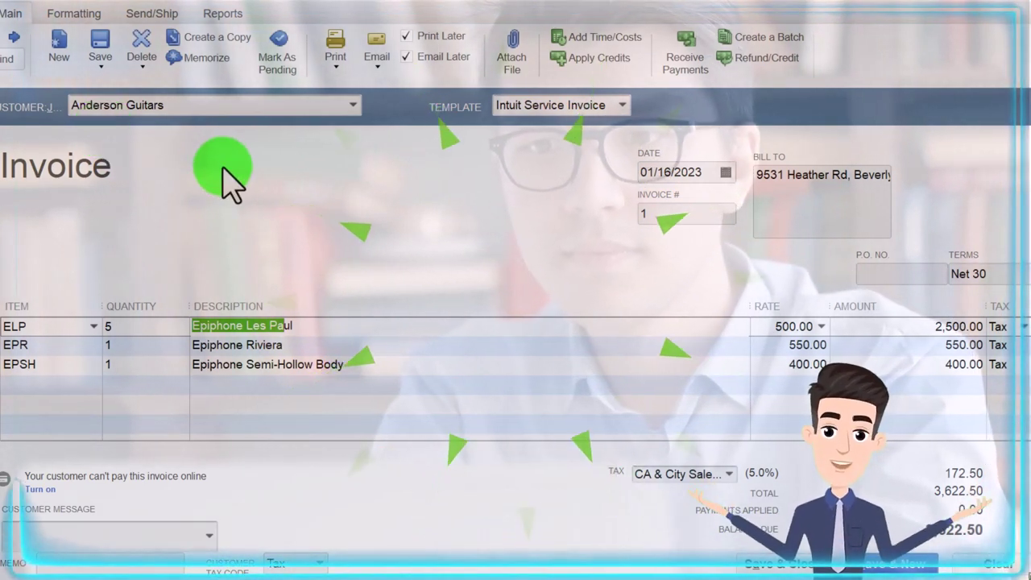
pyautogui.click(345, 395)
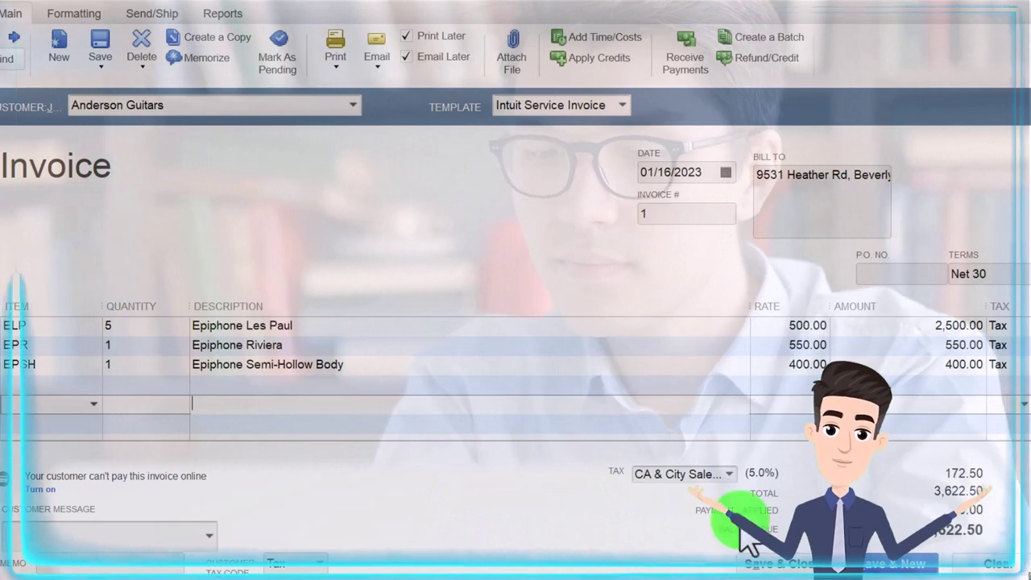
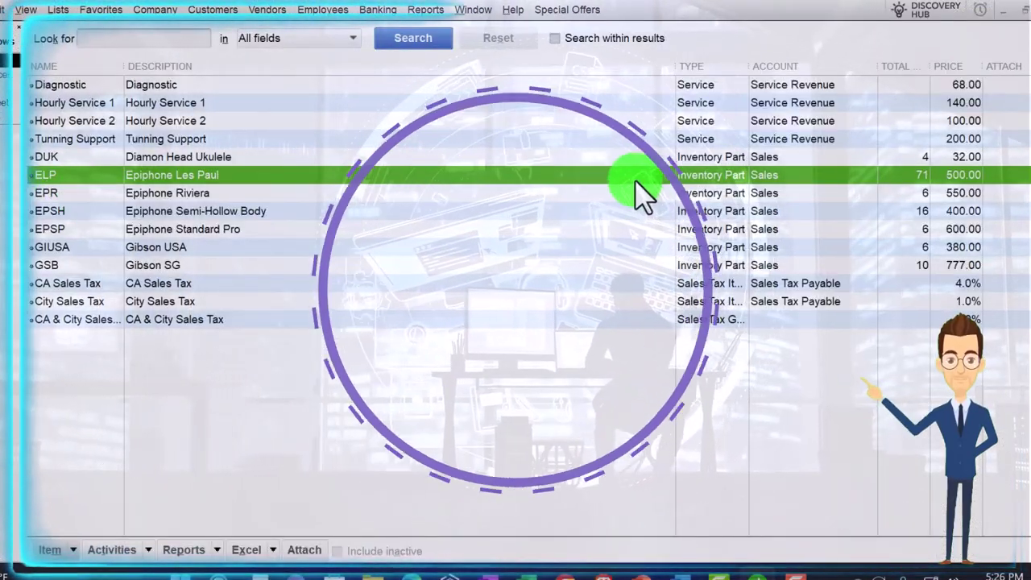
pyautogui.doubleClick(605, 176)
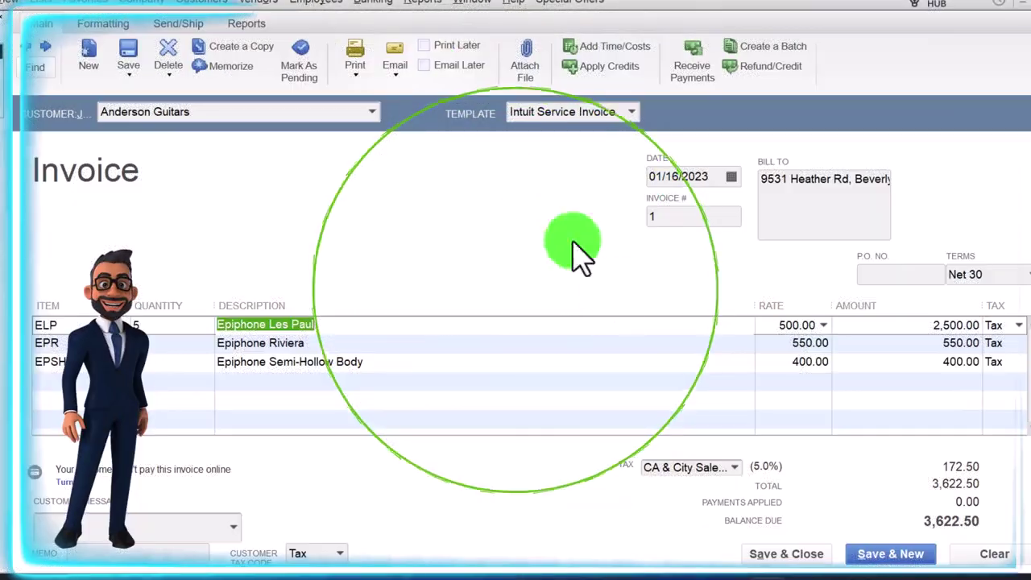
# - Save and close the invoice, making the changed terms permanent for Anderson Guitars
pyautogui.click(765, 554)
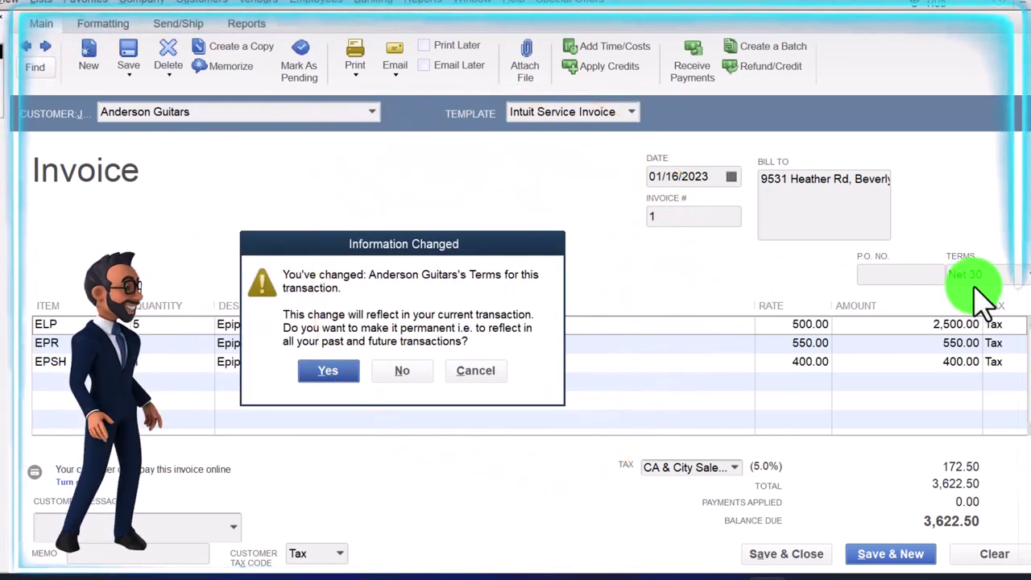
pyautogui.click(330, 375)
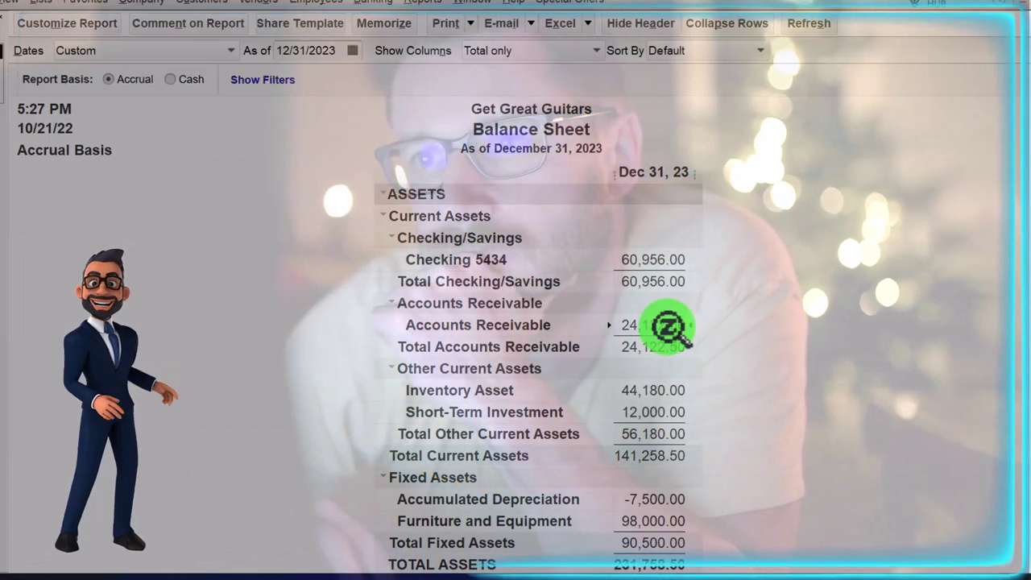
# - Drill down from Accounts Receivable on the Balance Sheet to the Anderson Guitars invoice, and return to the report
pyautogui.doubleClick(667, 327)
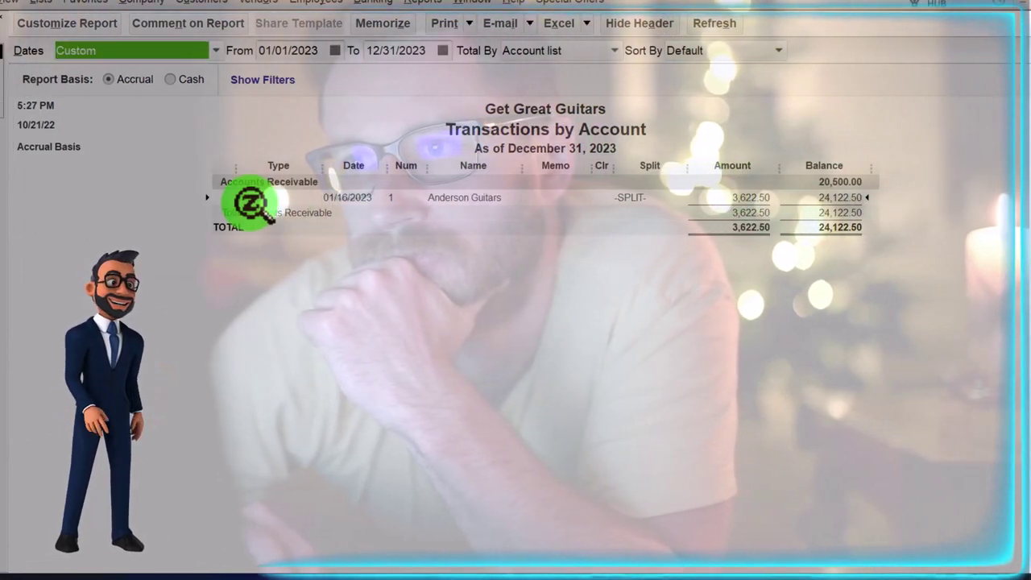
pyautogui.doubleClick(735, 203)
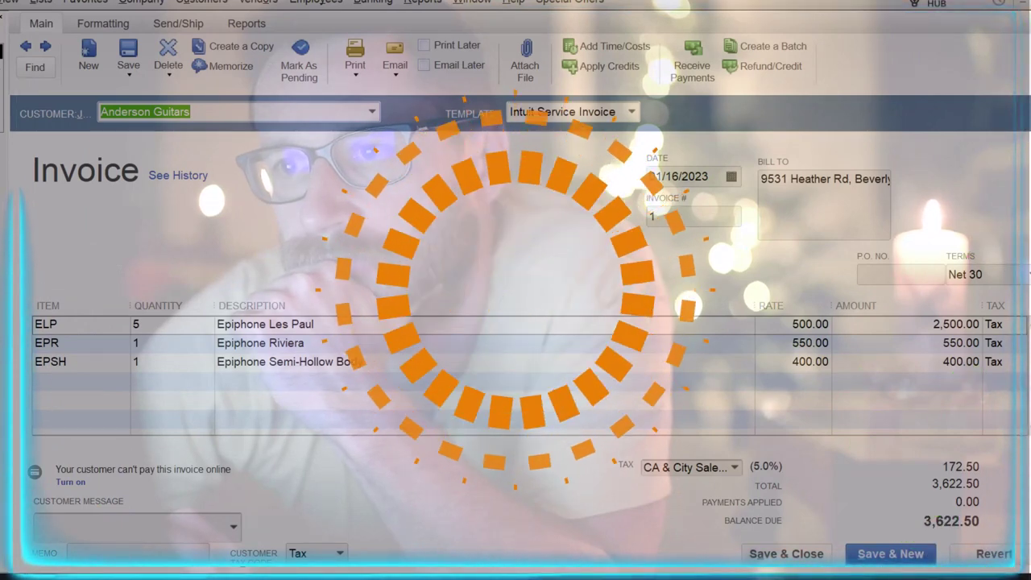
pyautogui.press('Escape')
pyautogui.press('Escape')
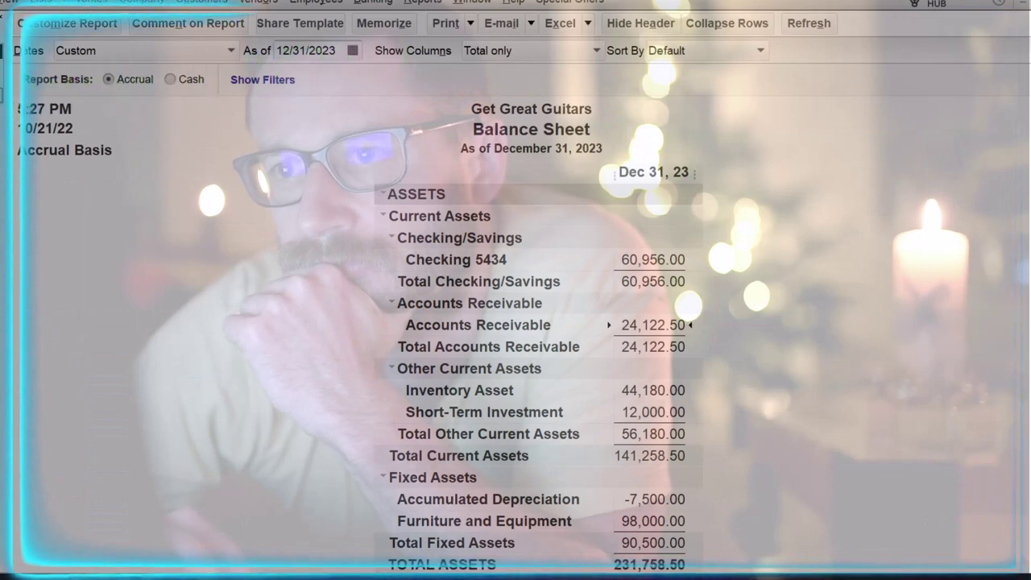
# - Switch to the Profit & Loss report and drill down from Sales to the Epiphone Les Paul invoice transaction
pyautogui.press('Escape')
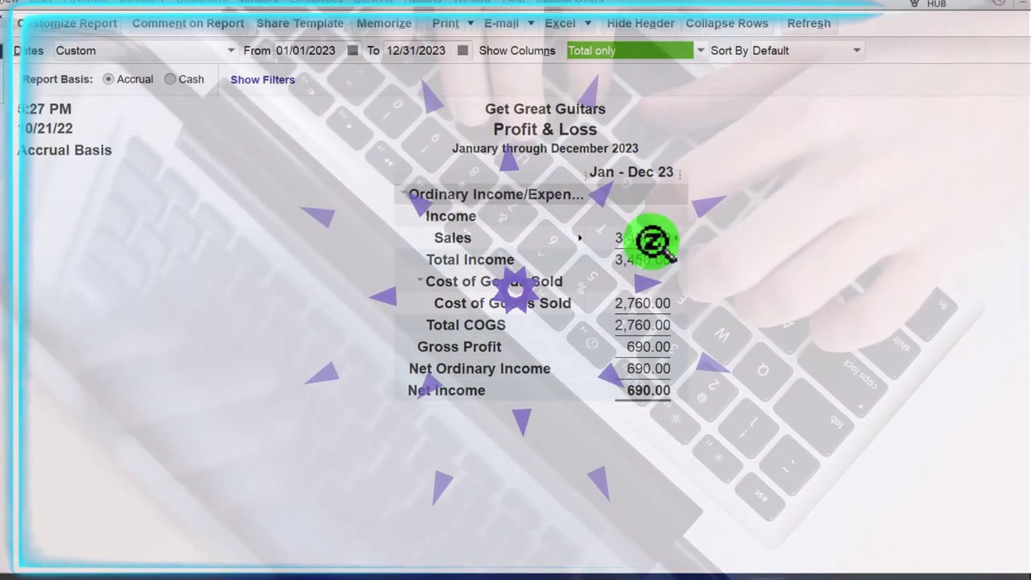
pyautogui.doubleClick(651, 239)
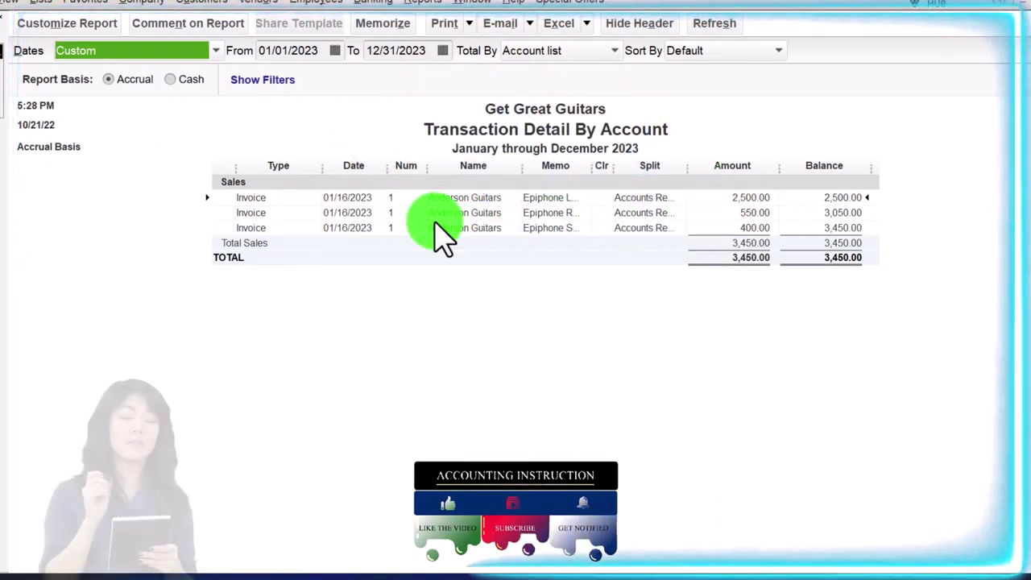
pyautogui.doubleClick(721, 198)
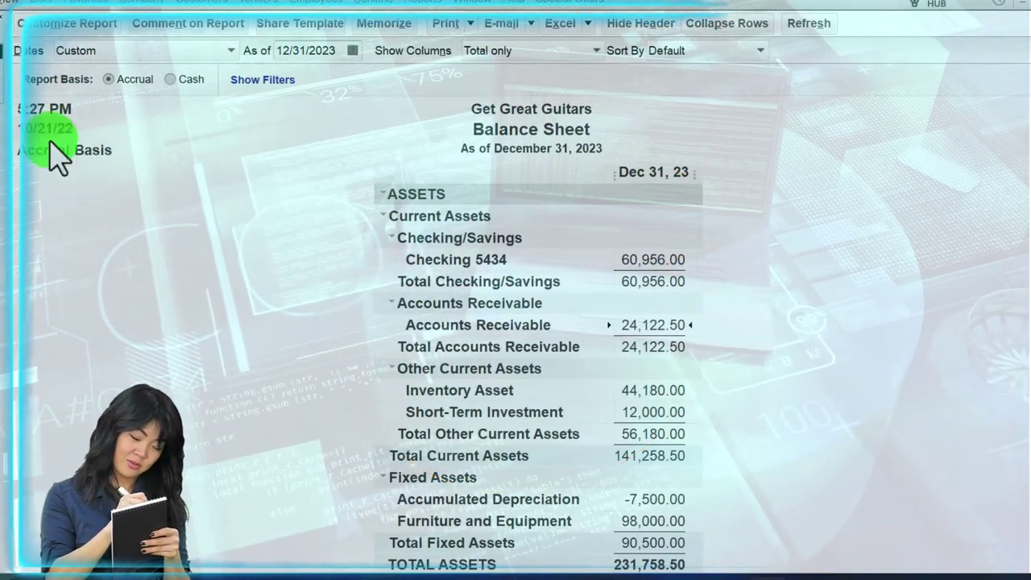
# - Drill down from Sales Tax Payable on the Balance Sheet to the City Tax Collector transaction and check the invoice's tax selection
pyautogui.scroll(-4, 253, 426)
pyautogui.scroll(-4, 256, 430)
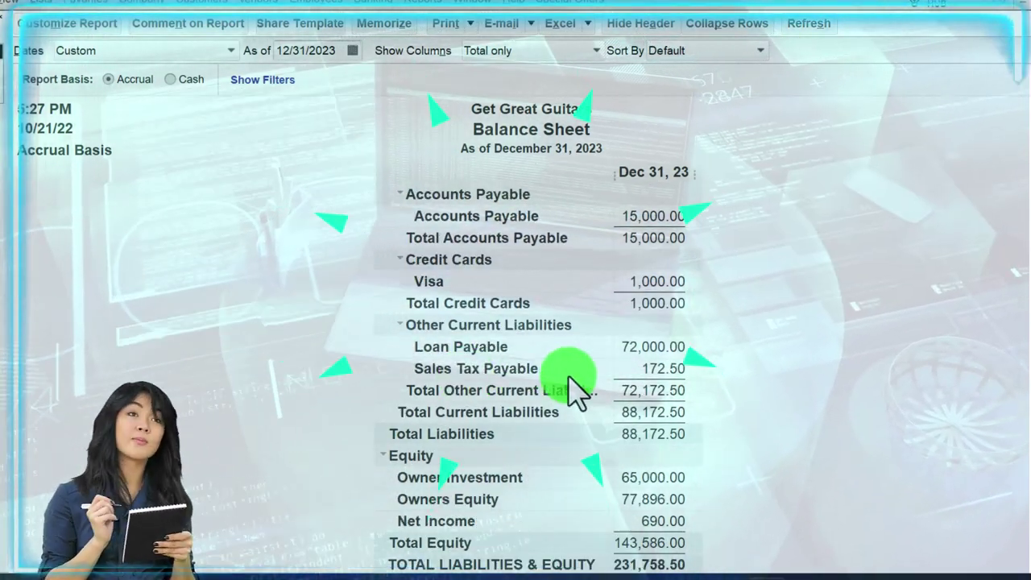
pyautogui.doubleClick(660, 369)
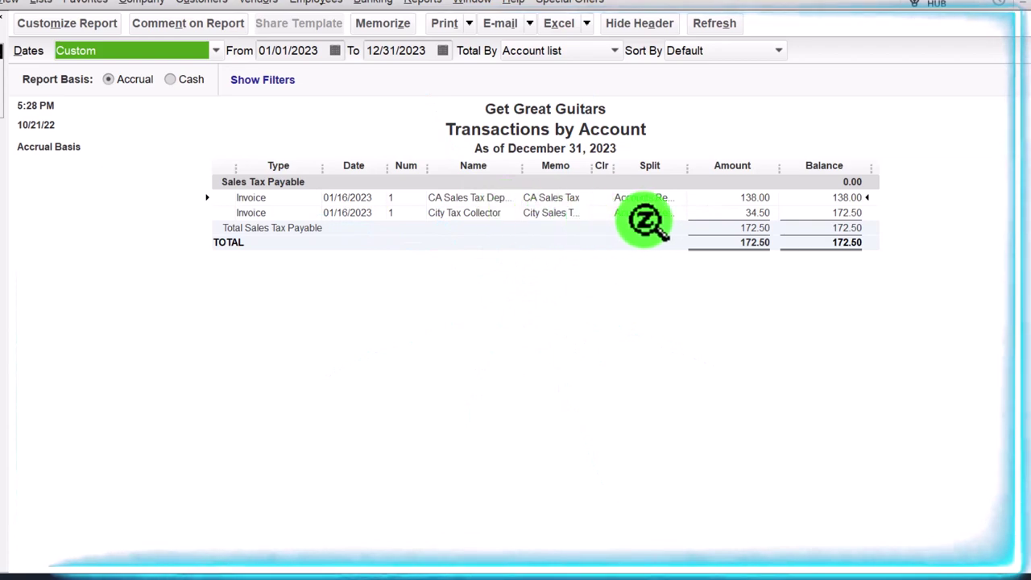
pyautogui.doubleClick(747, 211)
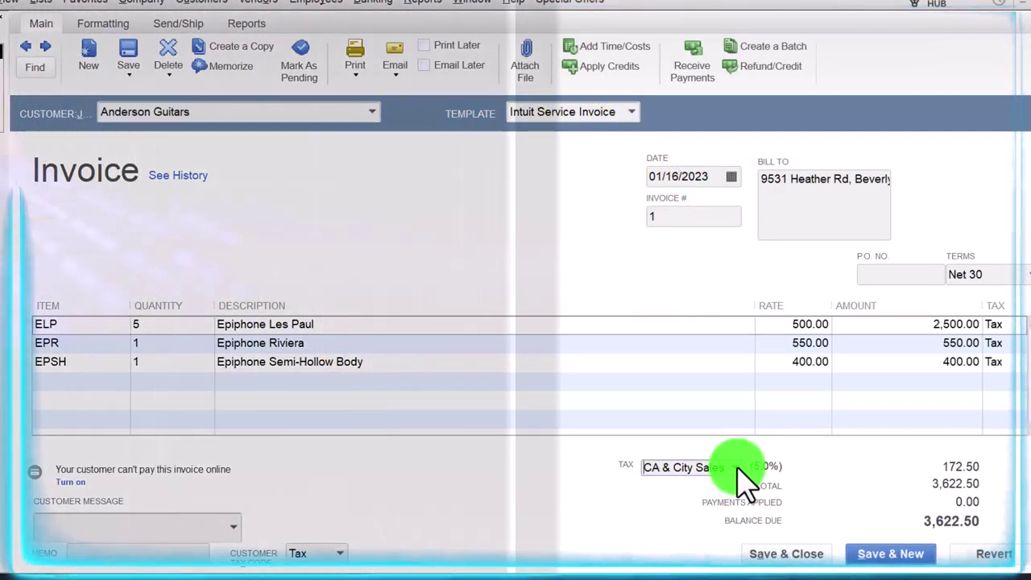
pyautogui.click(738, 469)
pyautogui.click(740, 469)
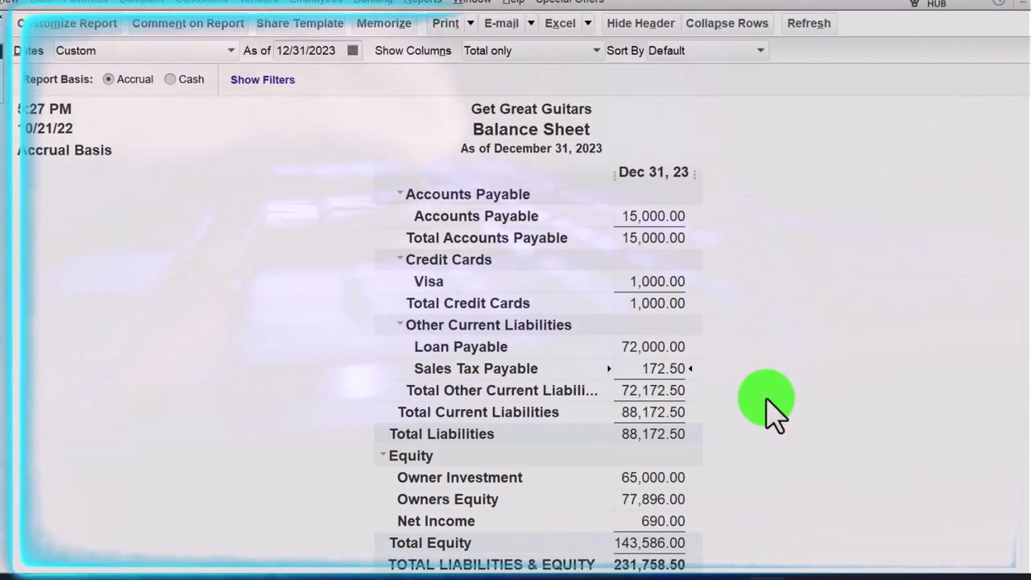
# - Drill down into the Inventory Asset balance on the Balance Sheet to view its transactions
pyautogui.scroll(3, 795, 495)
pyautogui.scroll(5, 794, 495)
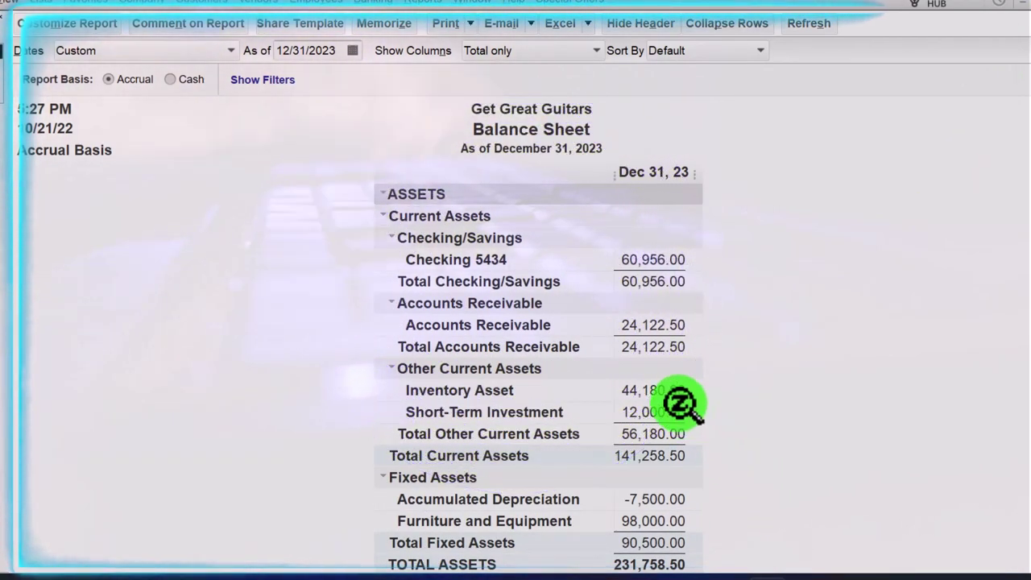
pyautogui.doubleClick(663, 392)
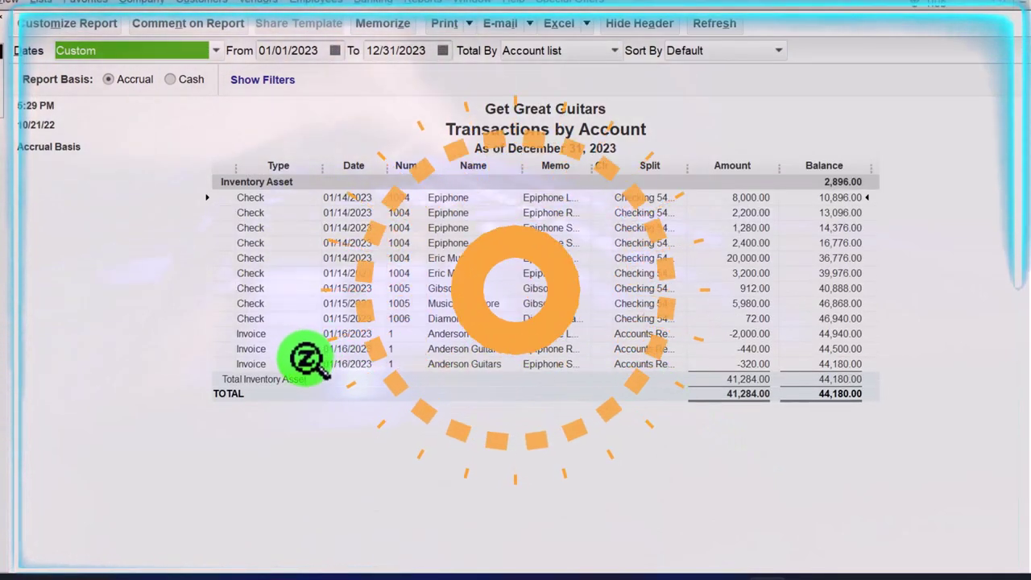
# - Open the Anderson Guitars invoice behind Inventory Asset, and drill down into Cost of Goods Sold on the Profit & Loss before returning to the report
pyautogui.doubleClick(724, 334)
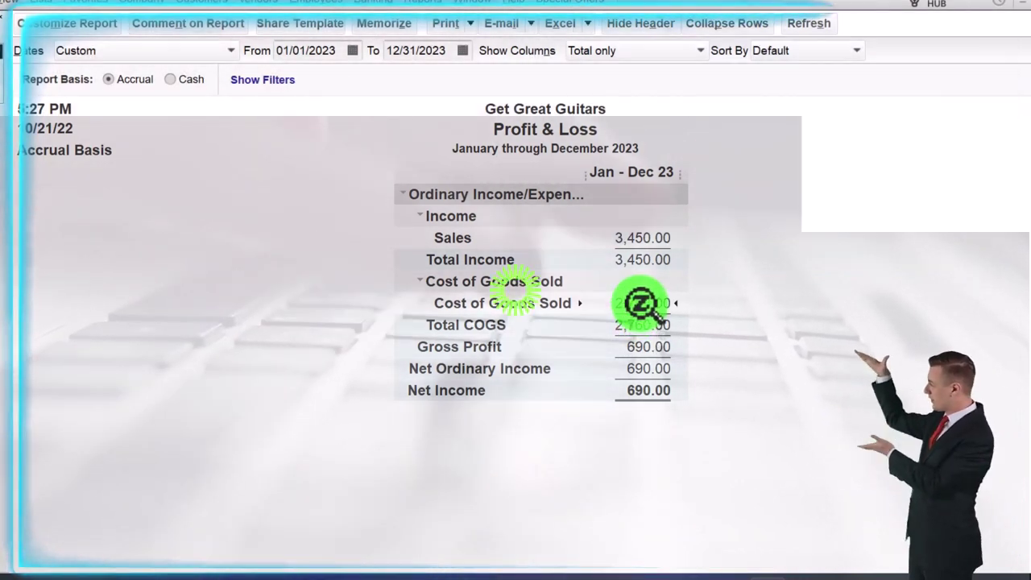
pyautogui.doubleClick(641, 305)
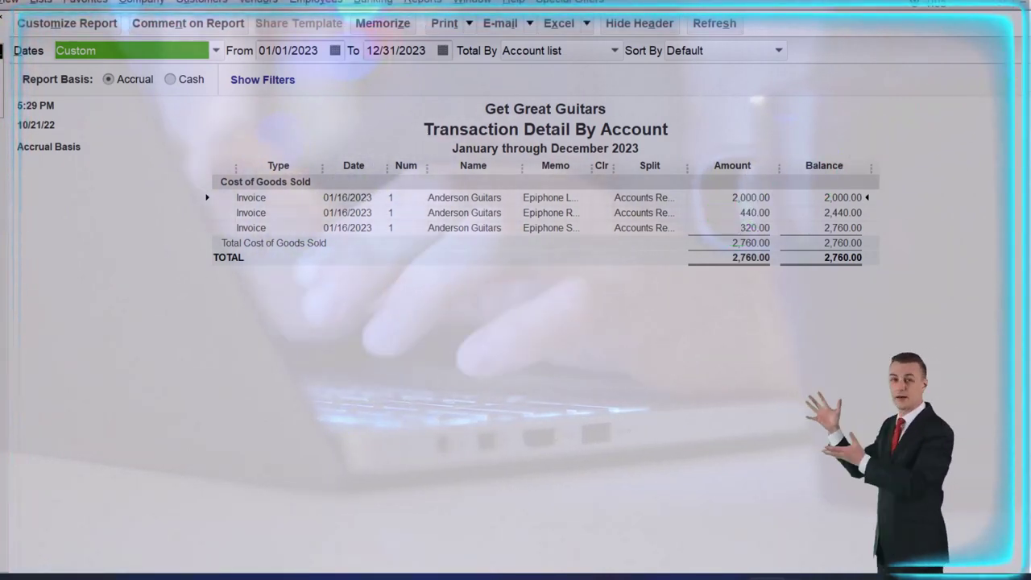
pyautogui.press('Escape')
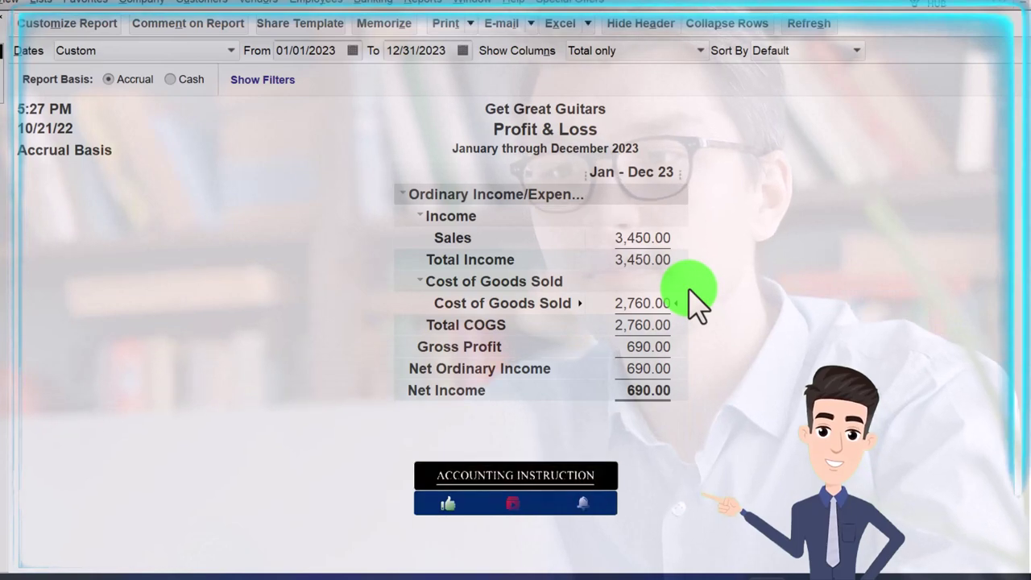
# - Return to the Balance Sheet, run the Customer Balance Detail report, and examine the 01/16/2023 Anderson Guitars invoice
pyautogui.moveTo(10, 68); pyautogui.dragTo(3, 73)
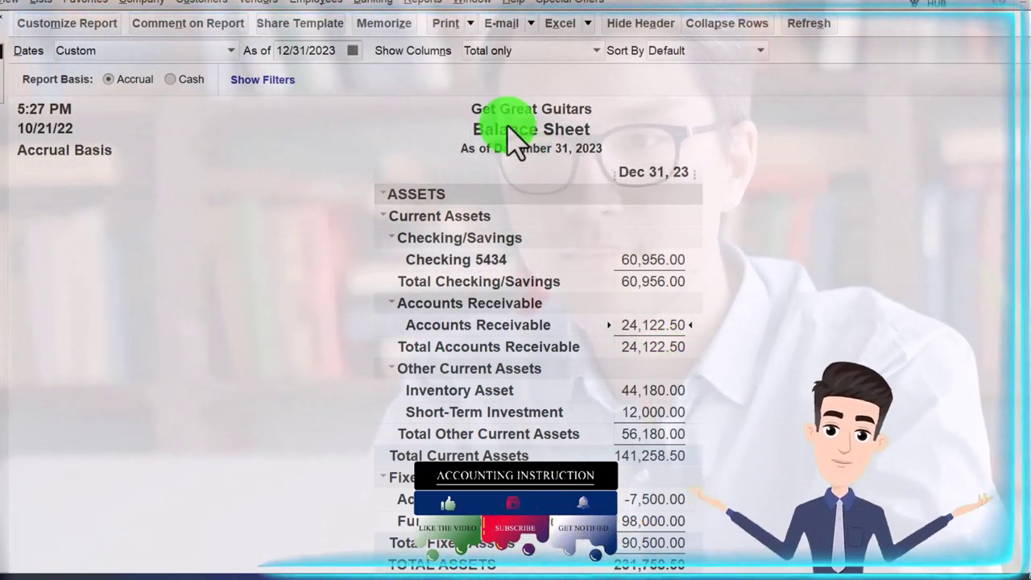
pyautogui.click(425, 3)
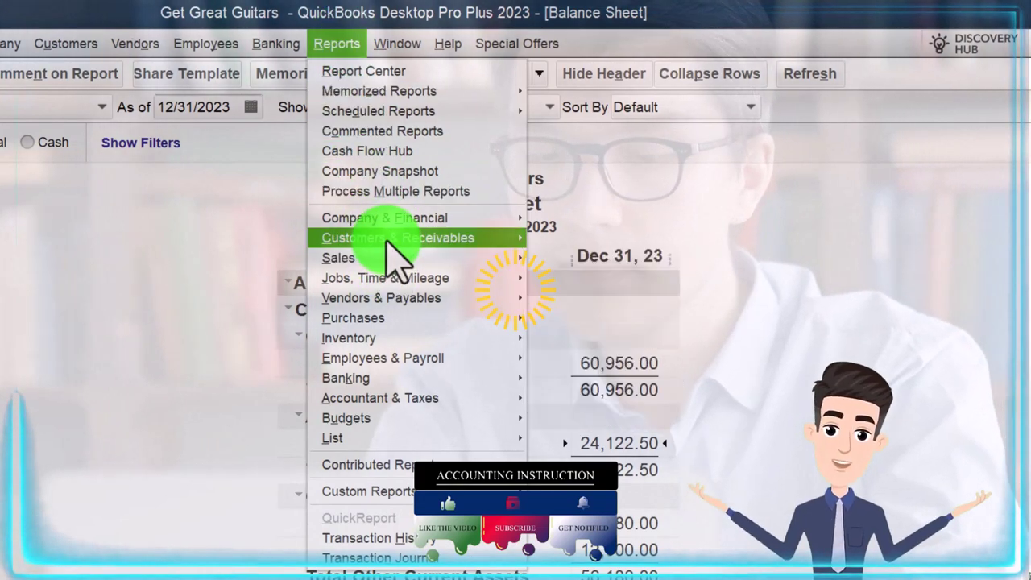
pyautogui.moveTo(390, 243)
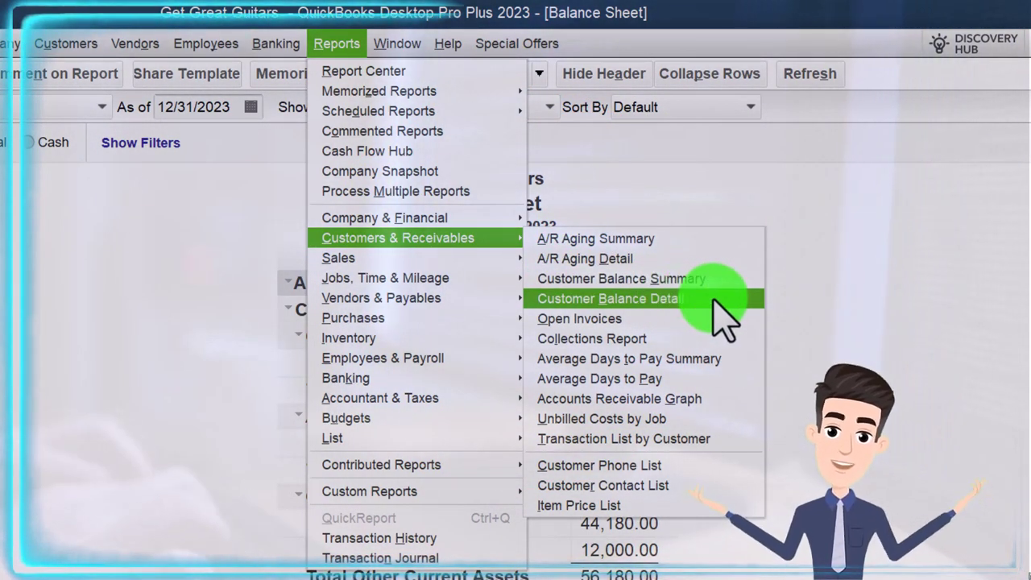
pyautogui.click(713, 299)
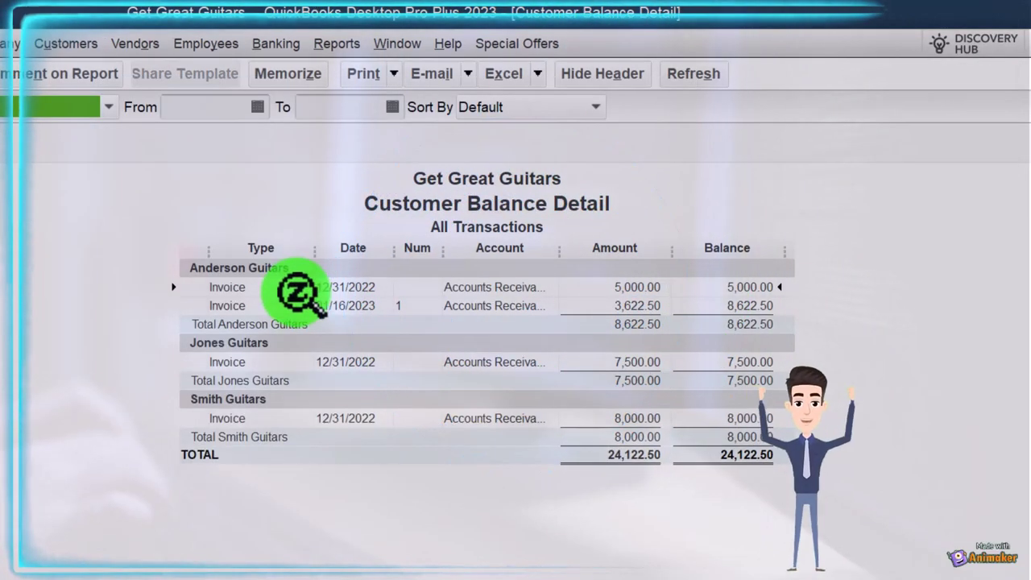
pyautogui.click(621, 310)
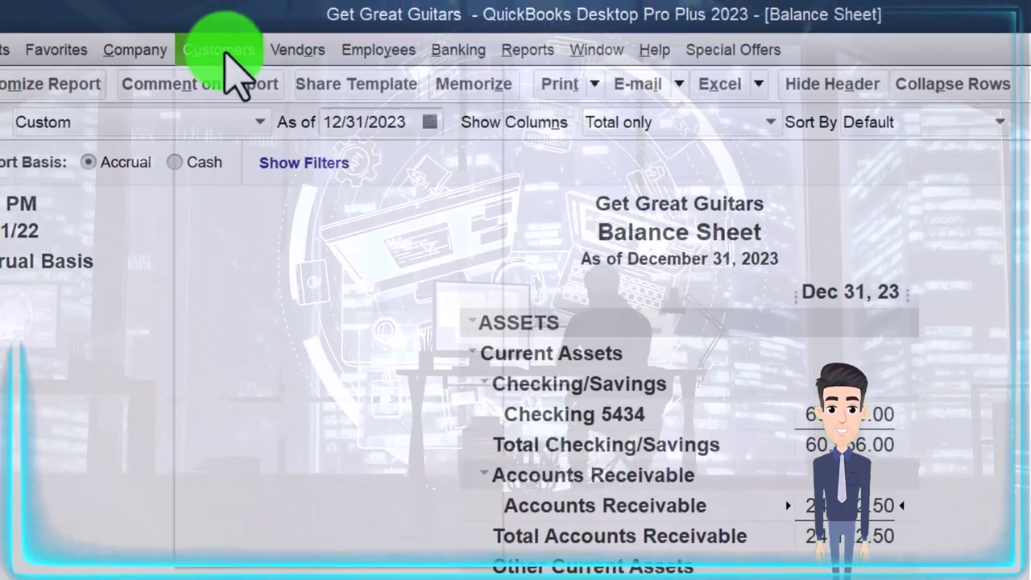
# - Open the Customer Center and show Anderson Guitars' transactions for all dates
pyautogui.click(221, 50)
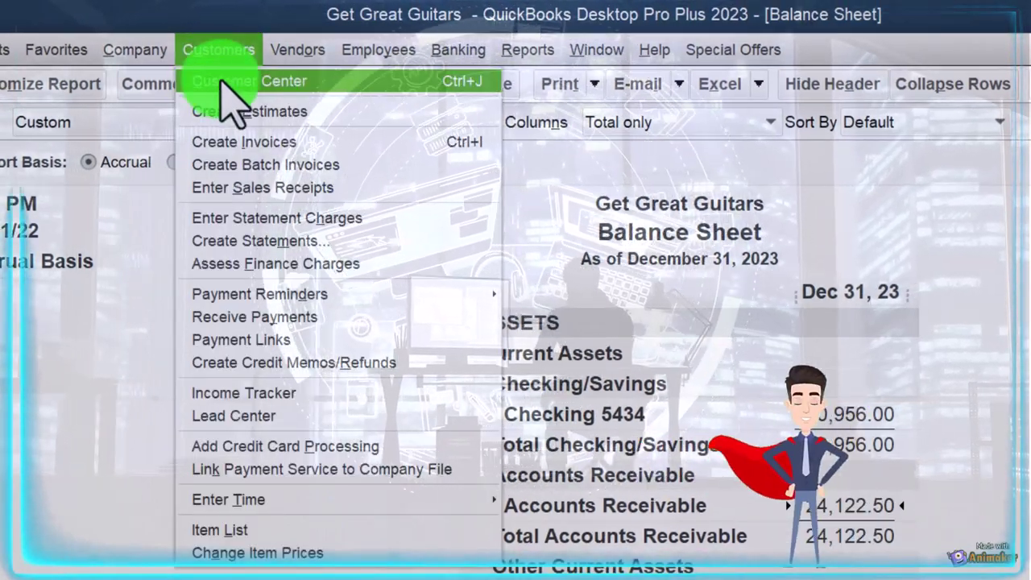
pyautogui.click(282, 82)
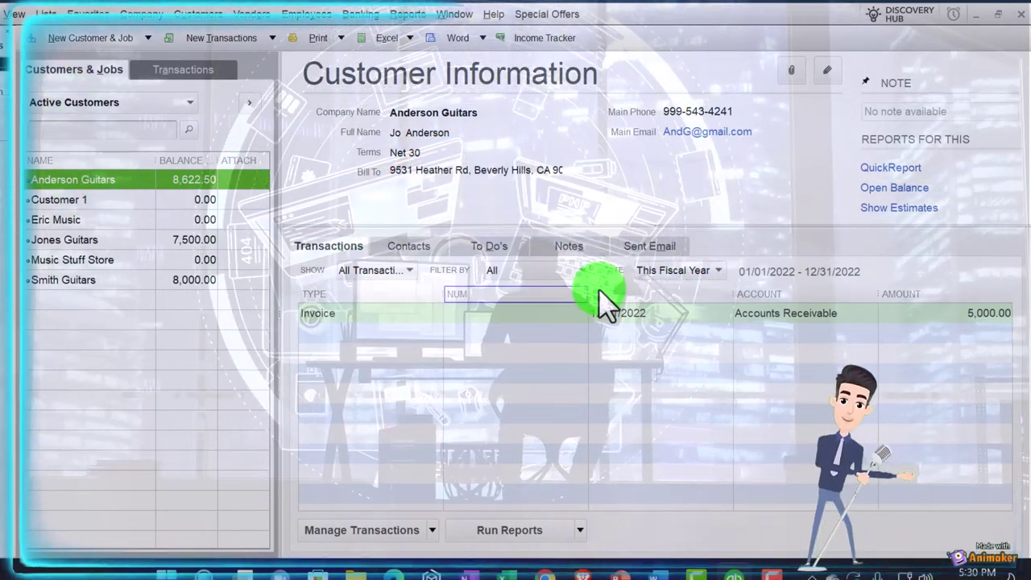
pyautogui.click(718, 271)
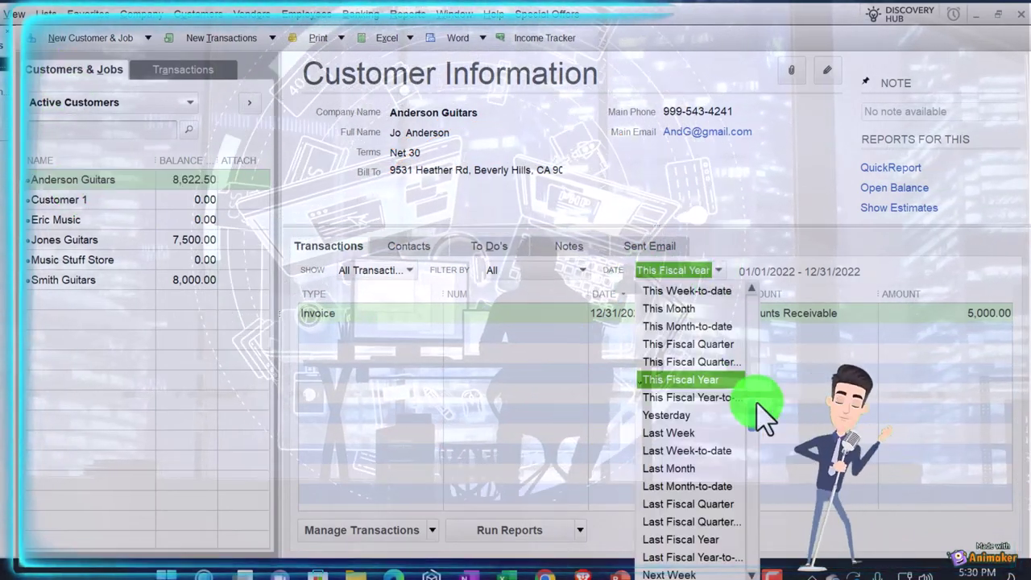
pyautogui.moveTo(751, 414); pyautogui.dragTo(748, 299)
pyautogui.click(657, 290)
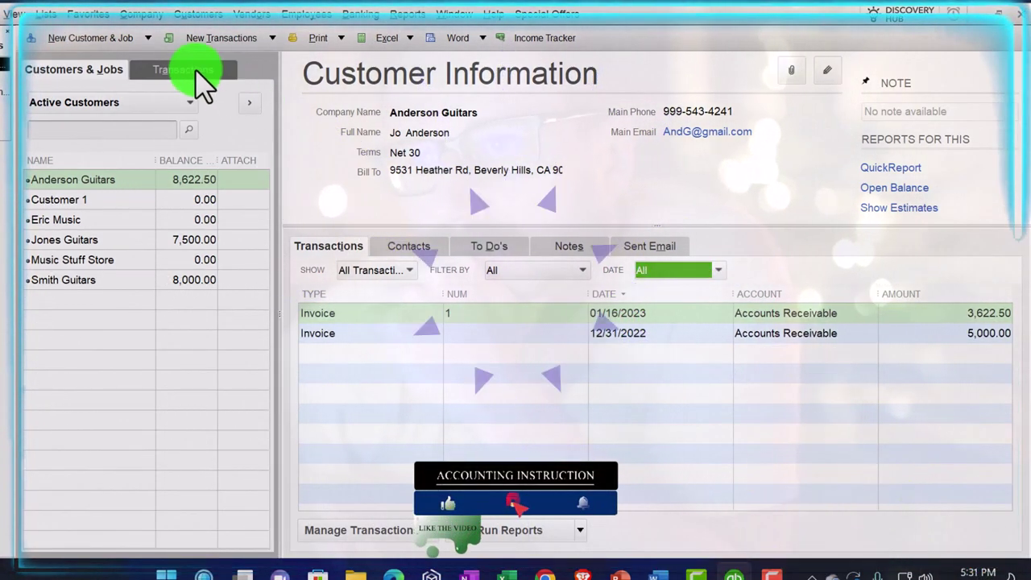
# - List the open invoices of all customers for all dates in the Customer Center and select Anderson Guitars' invoice 1
pyautogui.click(196, 69)
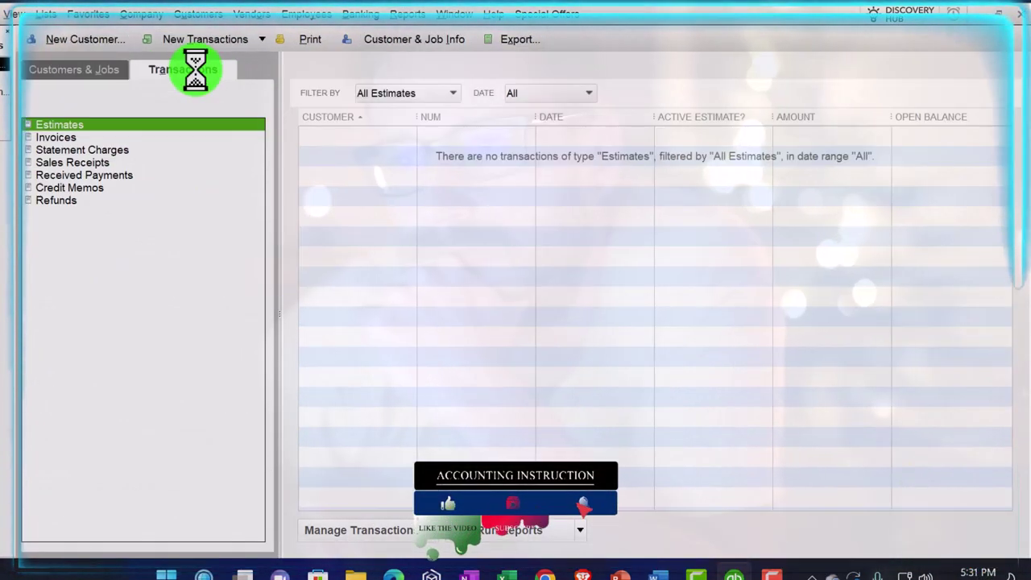
pyautogui.click(33, 137)
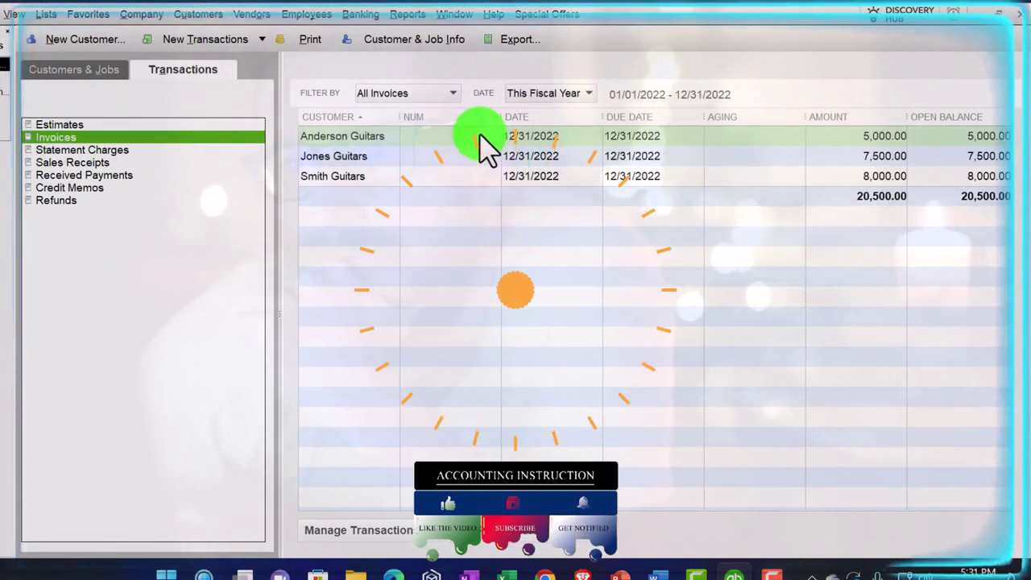
pyautogui.click(453, 95)
pyautogui.click(386, 133)
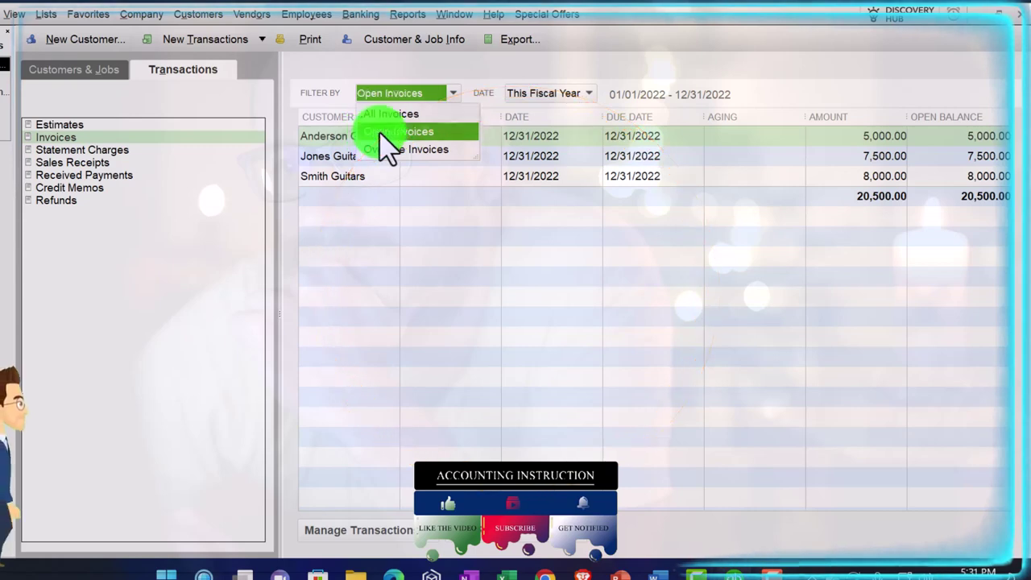
pyautogui.click(586, 95)
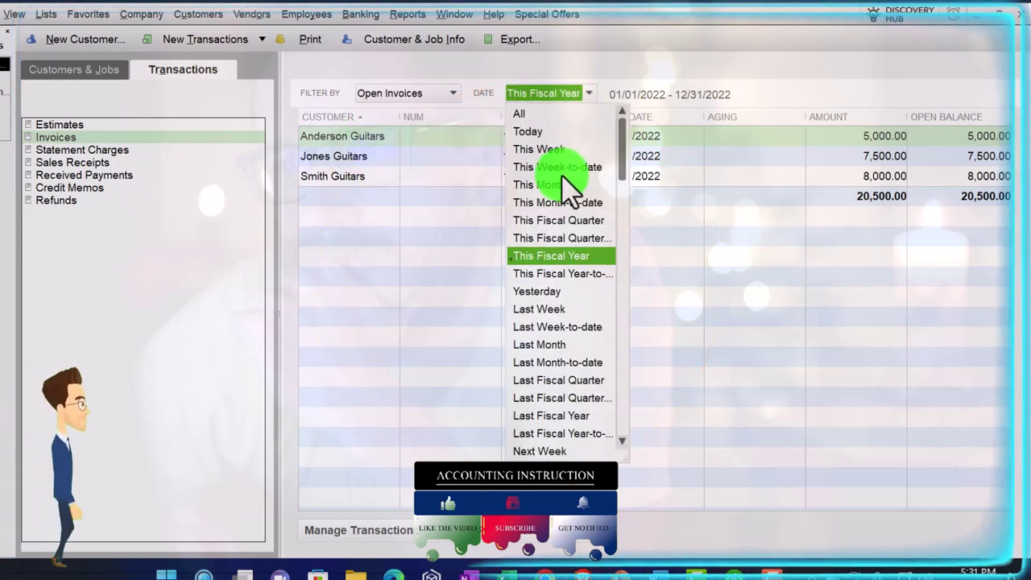
pyautogui.click(532, 114)
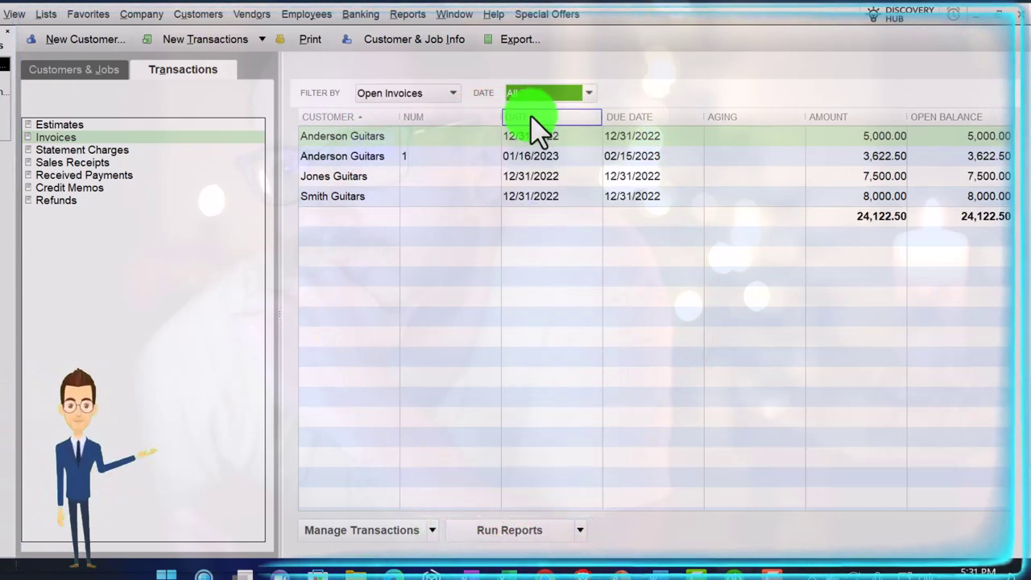
pyautogui.click(413, 154)
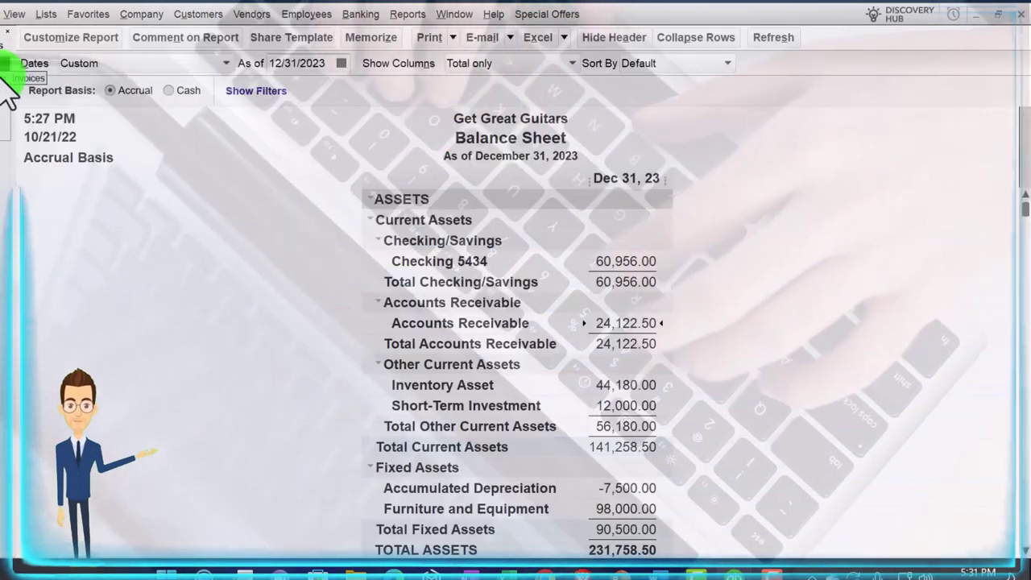
# - Locate Inventory Asset on the Balance Sheet and run the supporting Inventory Valuation Summary report
pyautogui.scroll(-2, 334, 345)
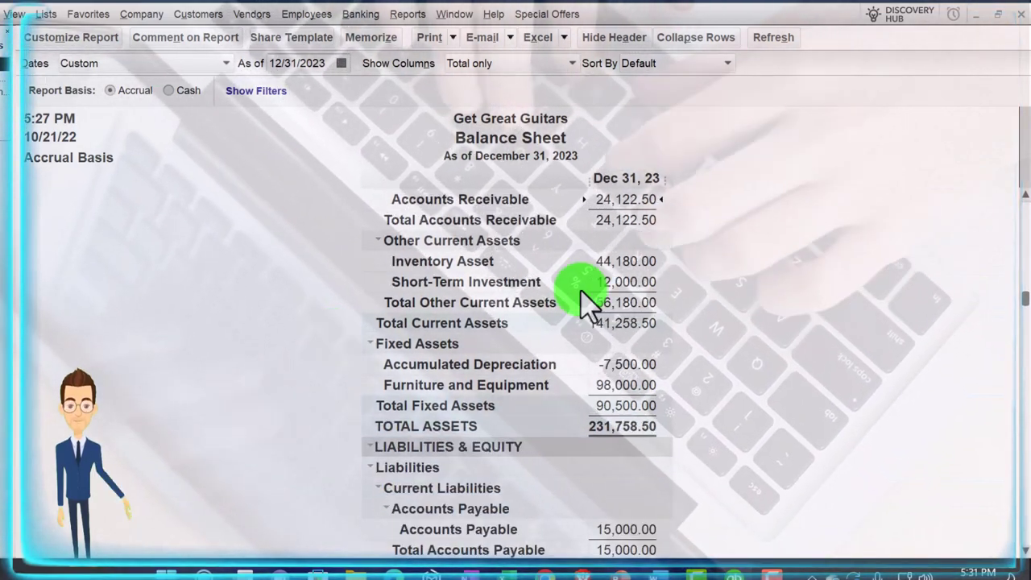
pyautogui.click(622, 265)
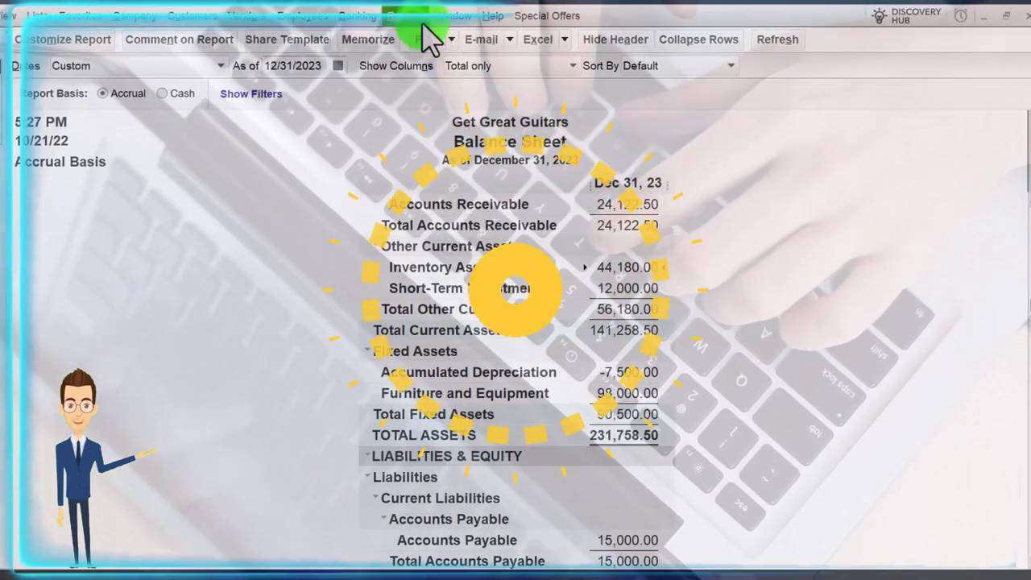
pyautogui.click(407, 14)
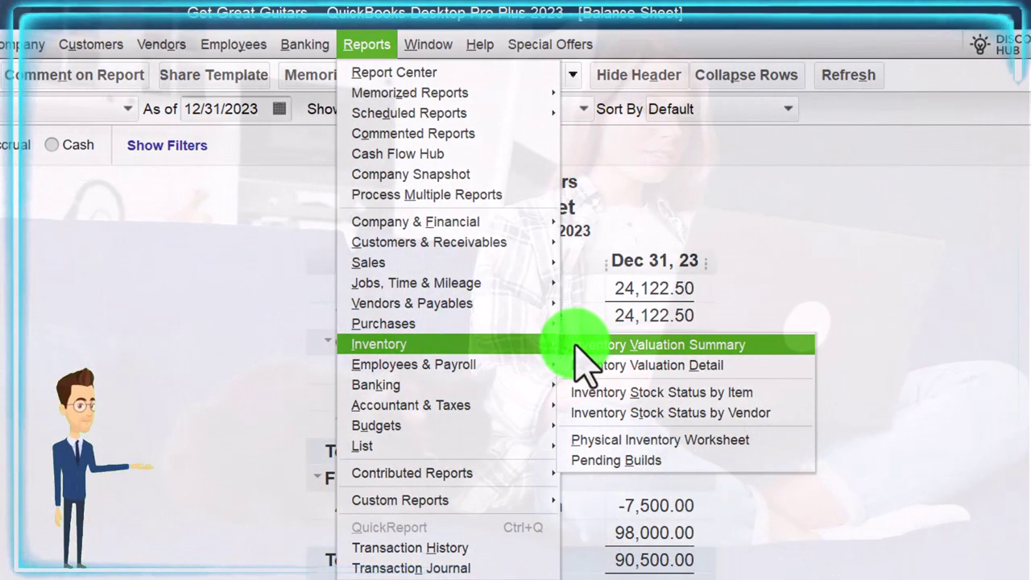
pyautogui.click(575, 347)
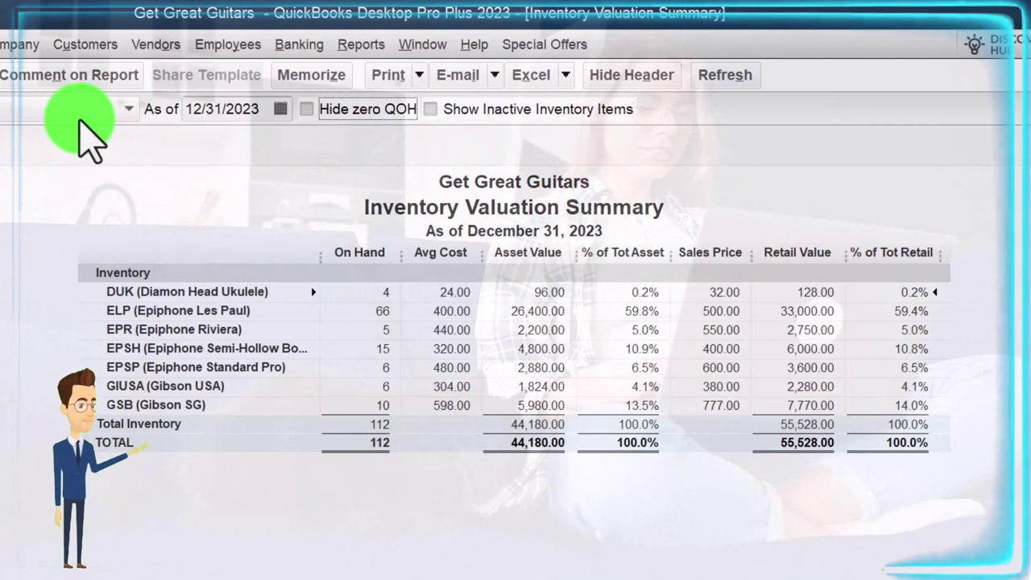
# - Enlarge the Inventory Valuation Summary's font, applying the change to all related fonts, and widen its narrow numeric columns
pyautogui.click(35, 95)
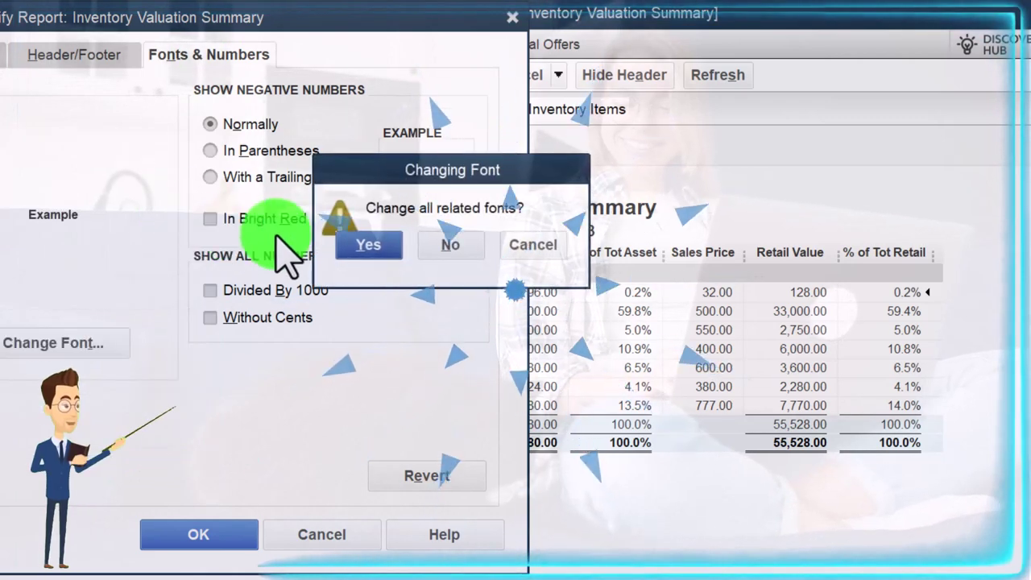
pyautogui.click(234, 532)
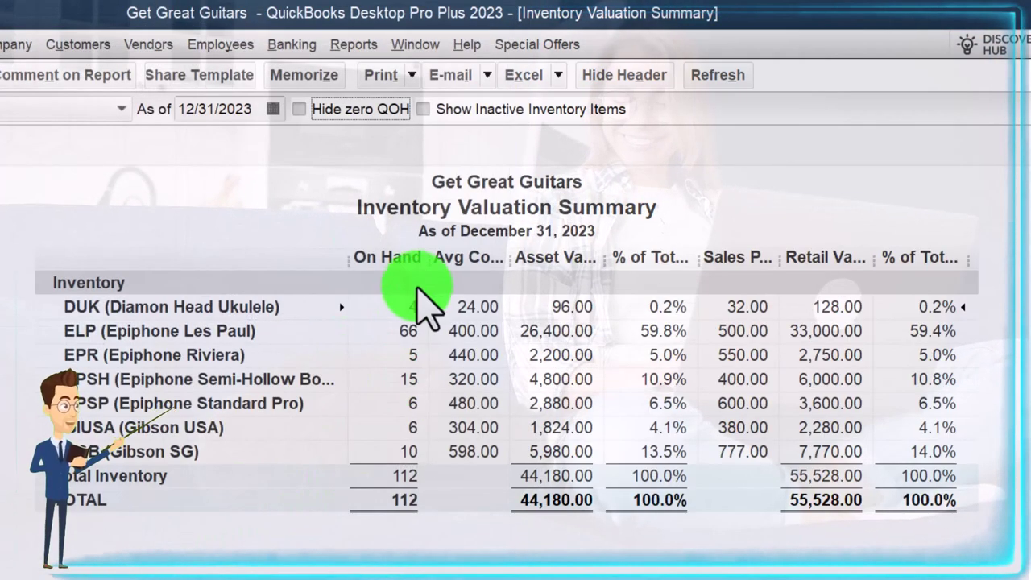
pyautogui.moveTo(428, 257); pyautogui.dragTo(460, 259)
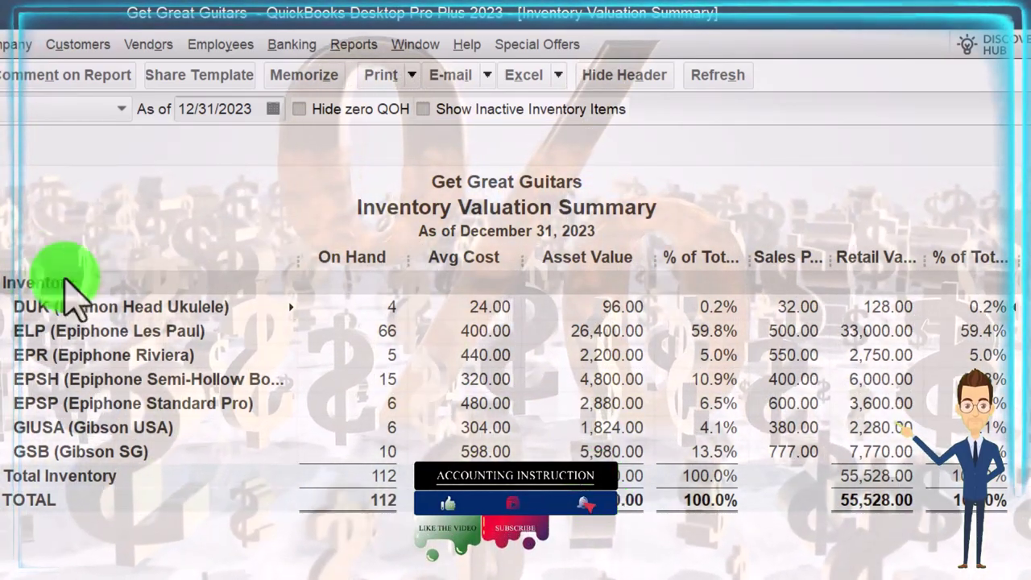
# - Return to the home page and start a new invoice for the customer Jones Guitars
pyautogui.click(416, 44)
pyautogui.click(443, 96)
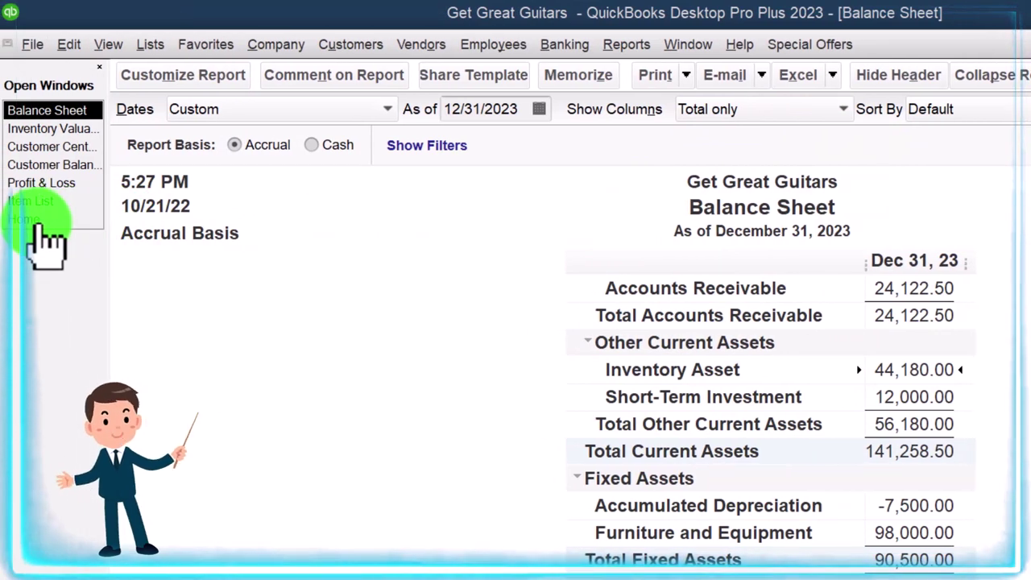
pyautogui.click(32, 219)
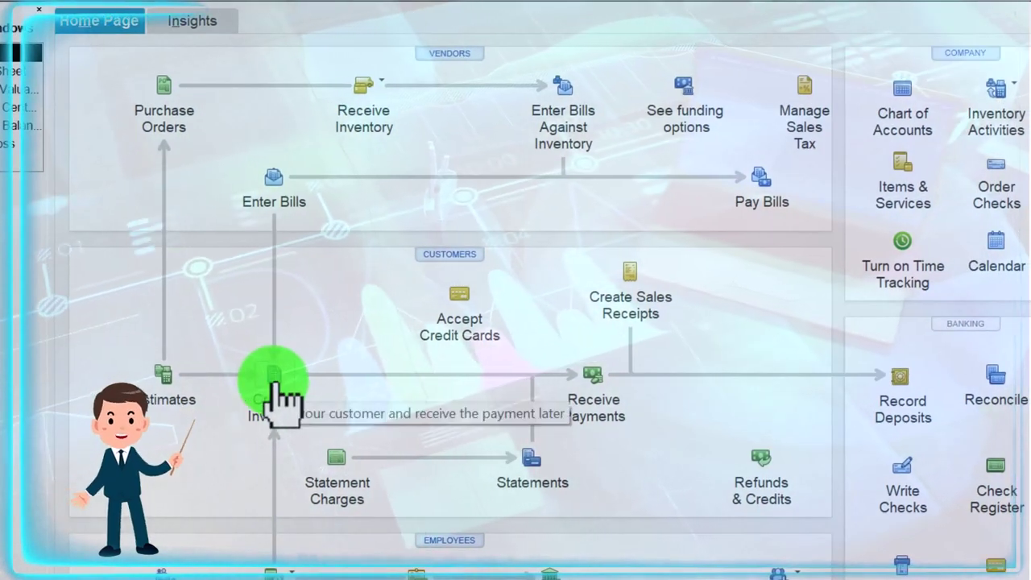
pyautogui.click(274, 385)
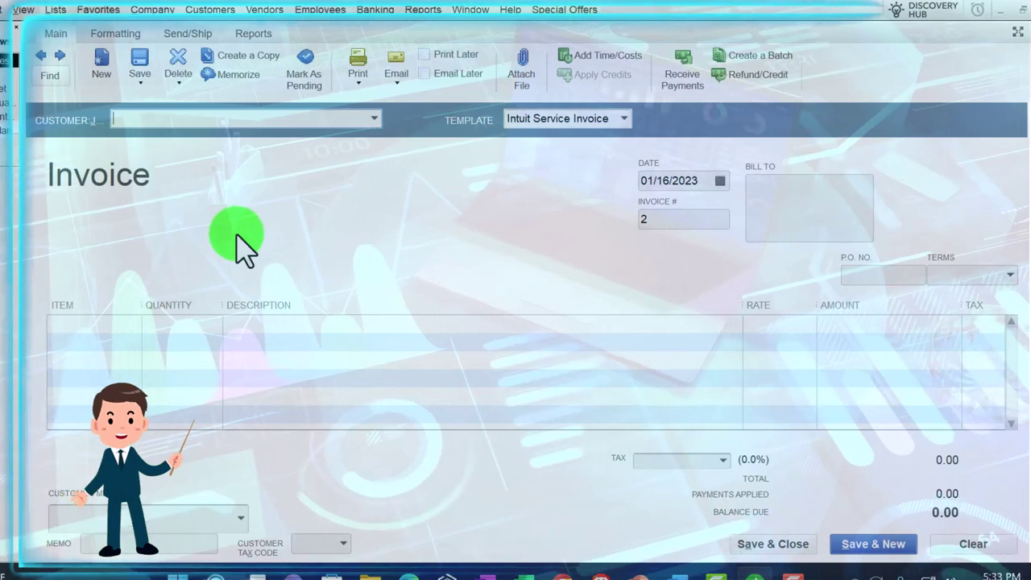
pyautogui.write('Jones Guitars')
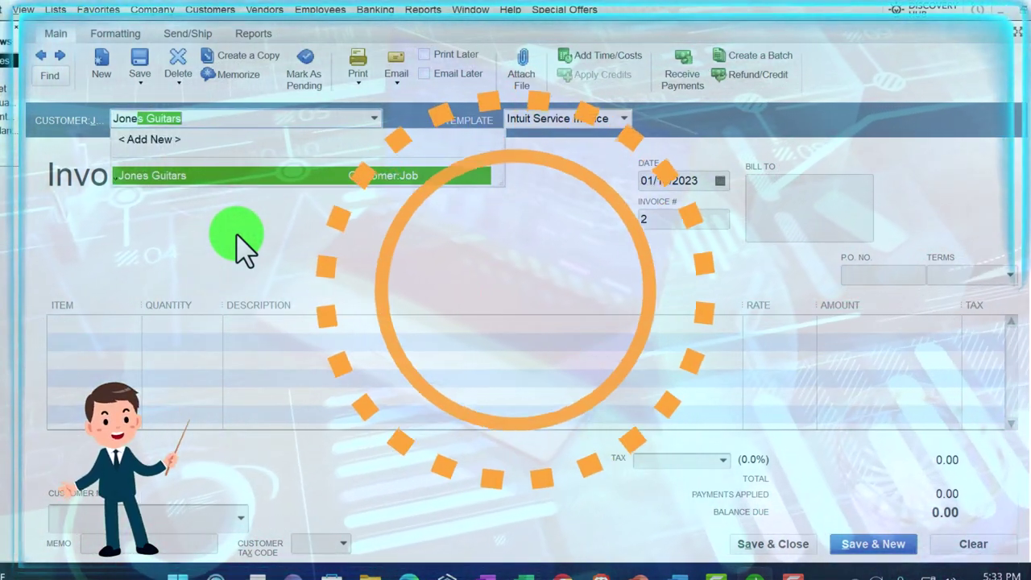
pyautogui.press('Tab')
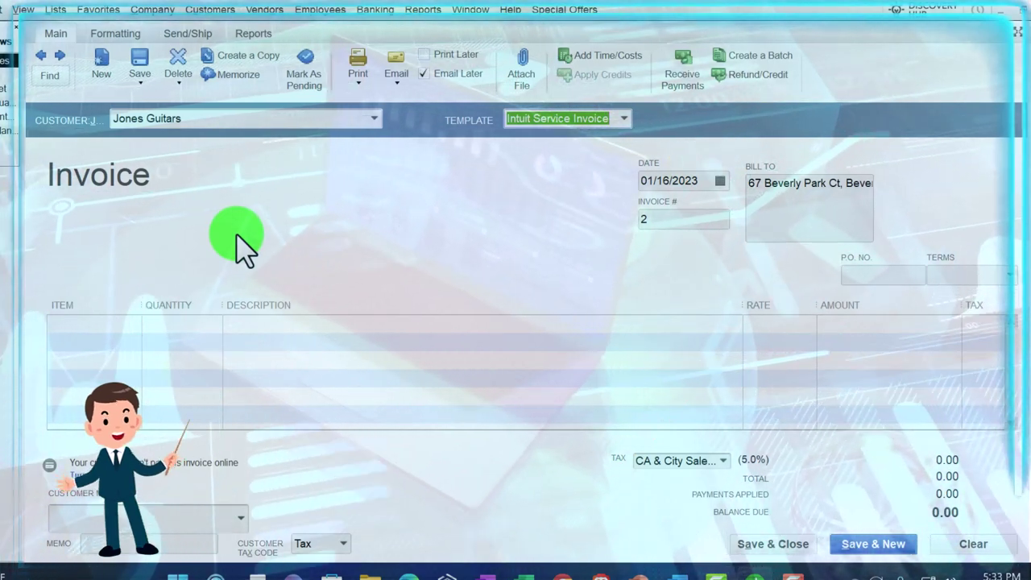
# - Date the Jones Guitars invoice 01/17/2023 and set its payment terms to Net 30
pyautogui.press('Tab')
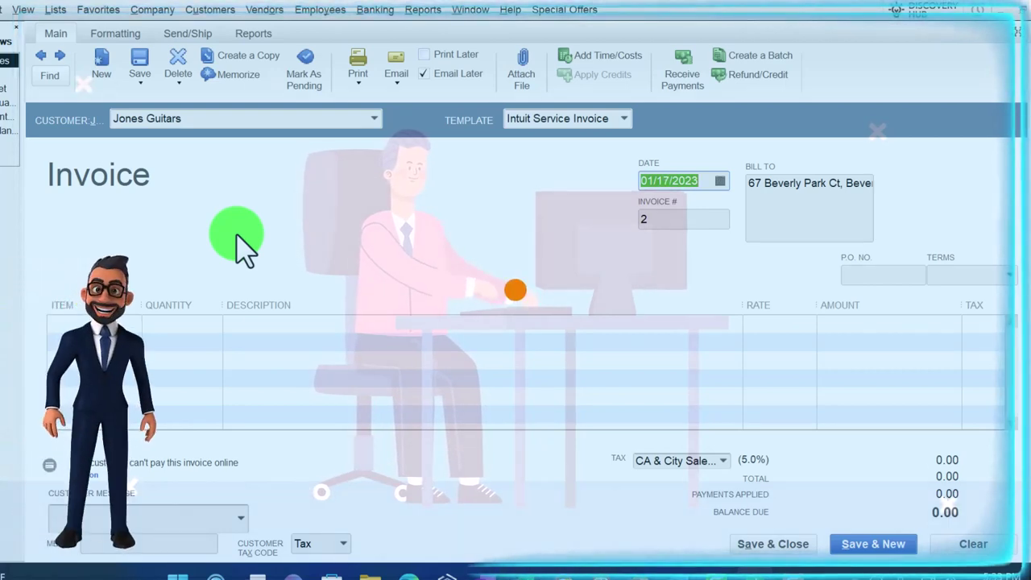
pyautogui.press('Tab')
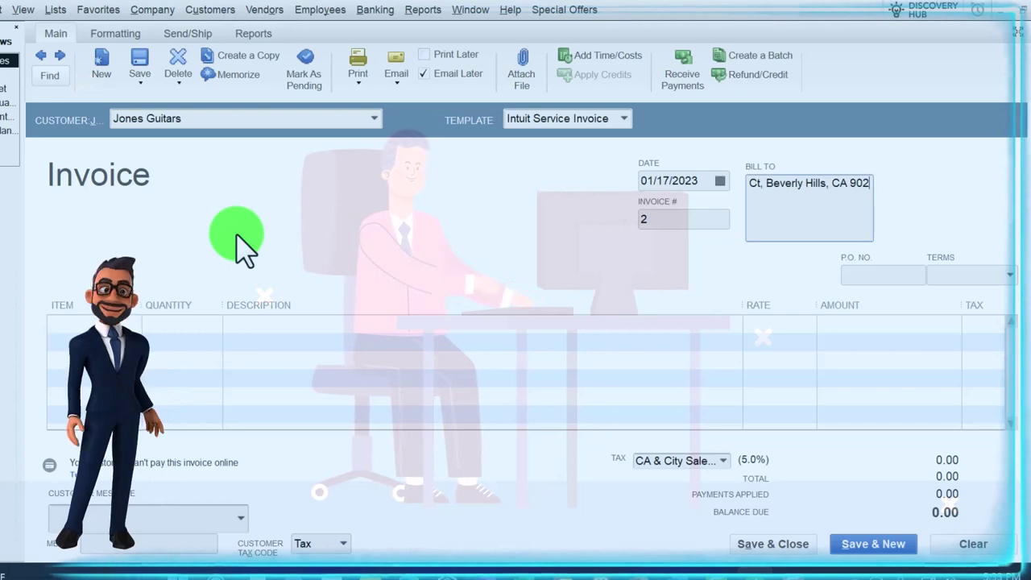
pyautogui.press('Tab')
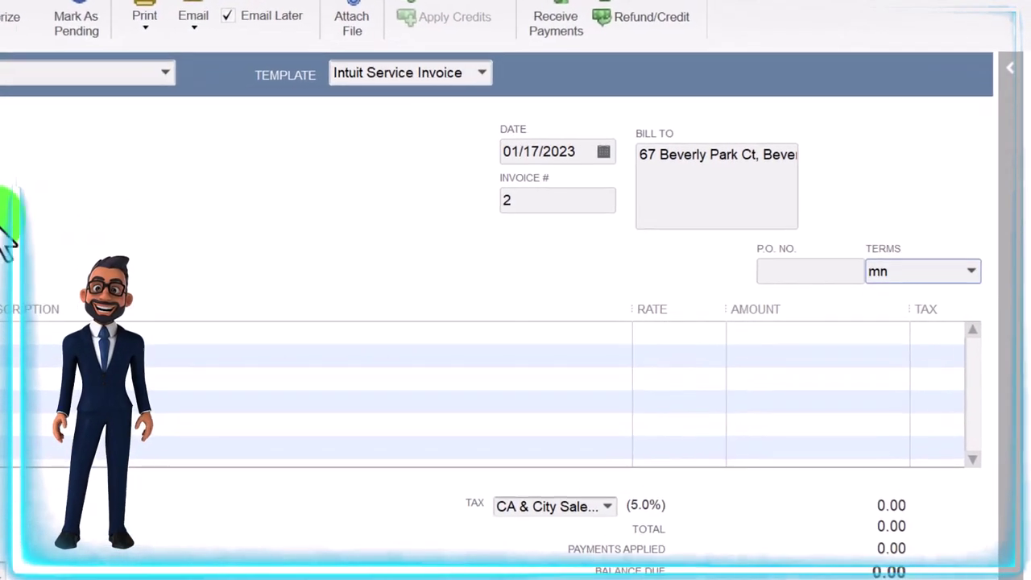
pyautogui.write('Net 15')
pyautogui.press('Tab')
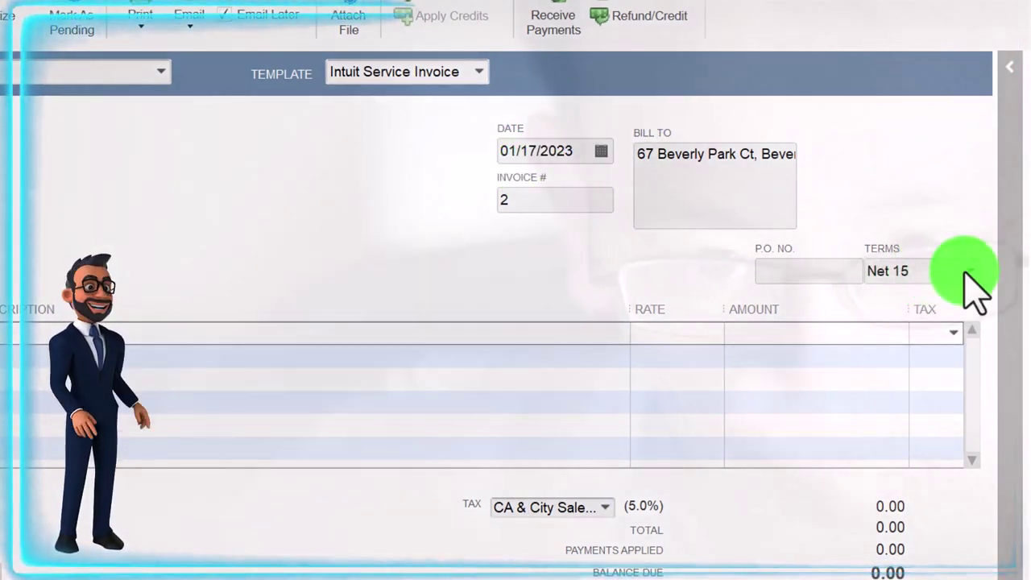
pyautogui.click(971, 271)
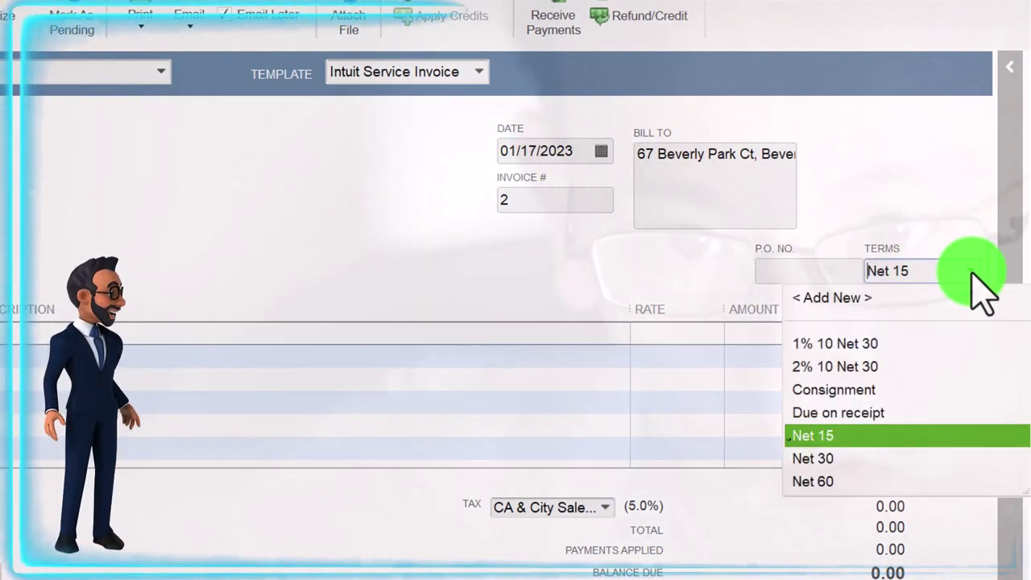
pyautogui.click(815, 458)
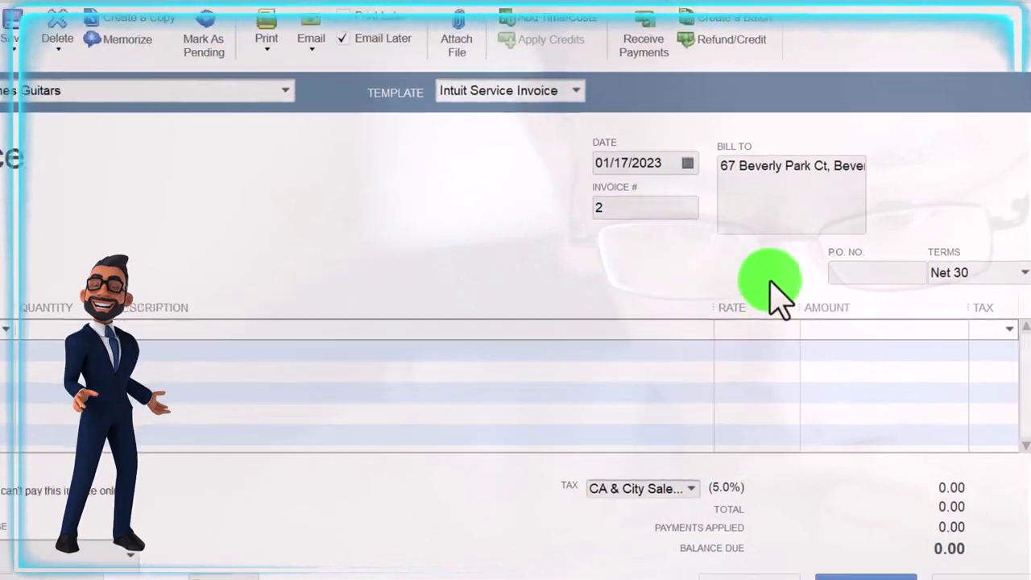
# - Add item GIUSA (Gibson USA) with quantity 1 and item ELP (Epiphone Les Paul) with quantity 8 to the invoice
pyautogui.write('FG')
pyautogui.write('IUSA')
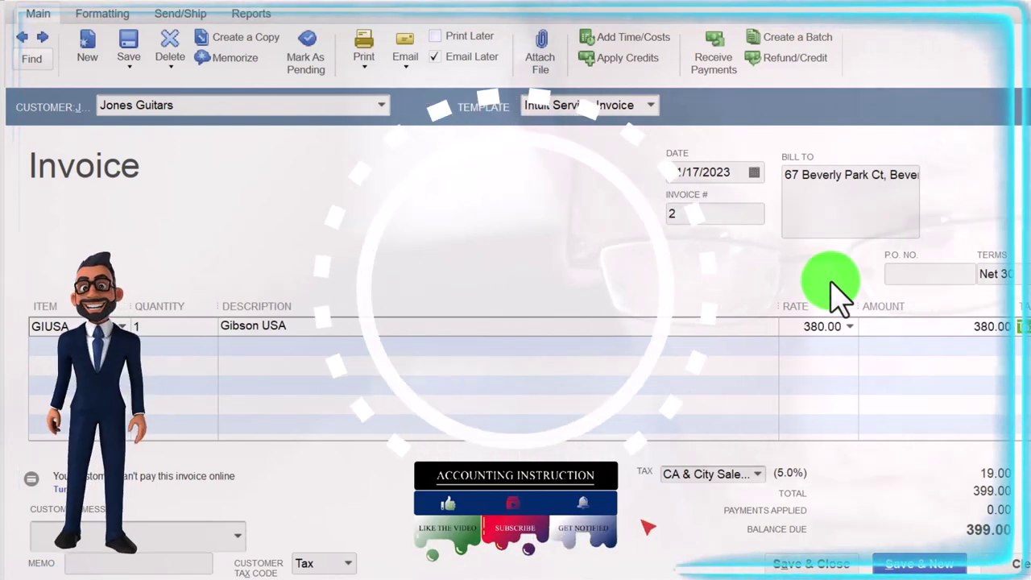
pyautogui.press('Tab')
pyautogui.press('Tab')
pyautogui.press('Tab')
pyautogui.write('E')
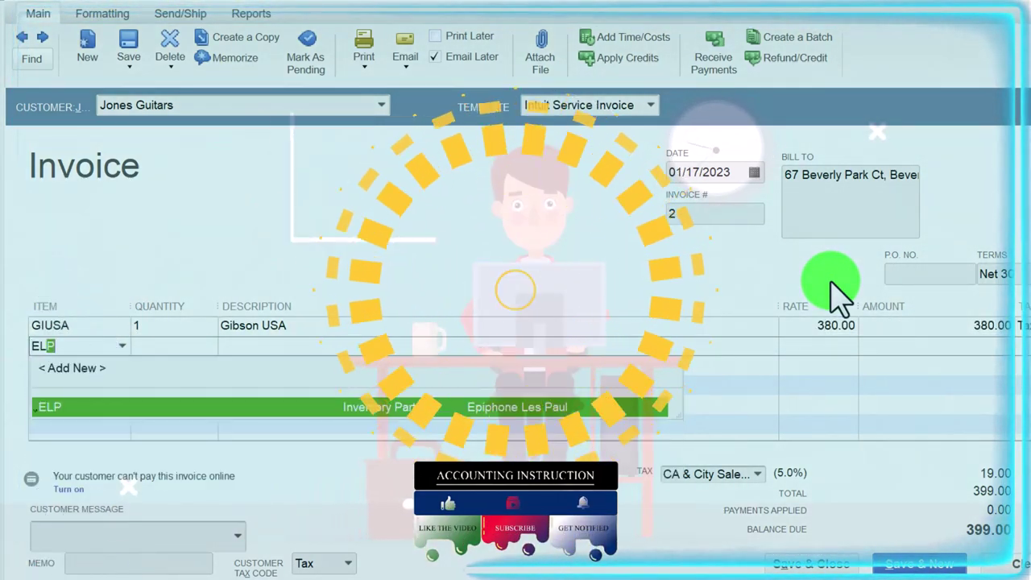
pyautogui.press('Tab')
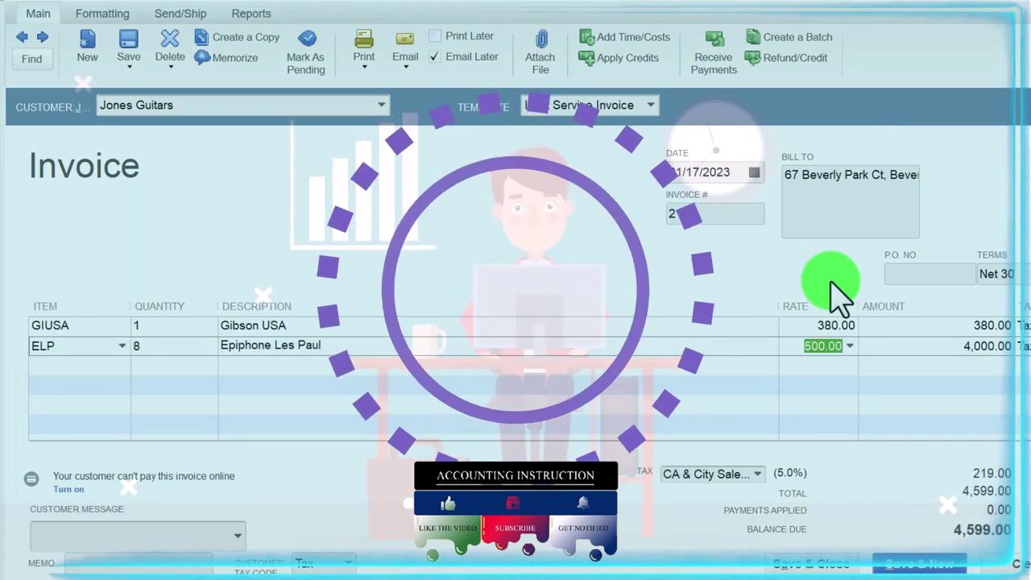
pyautogui.press('Tab')
pyautogui.press('Tab')
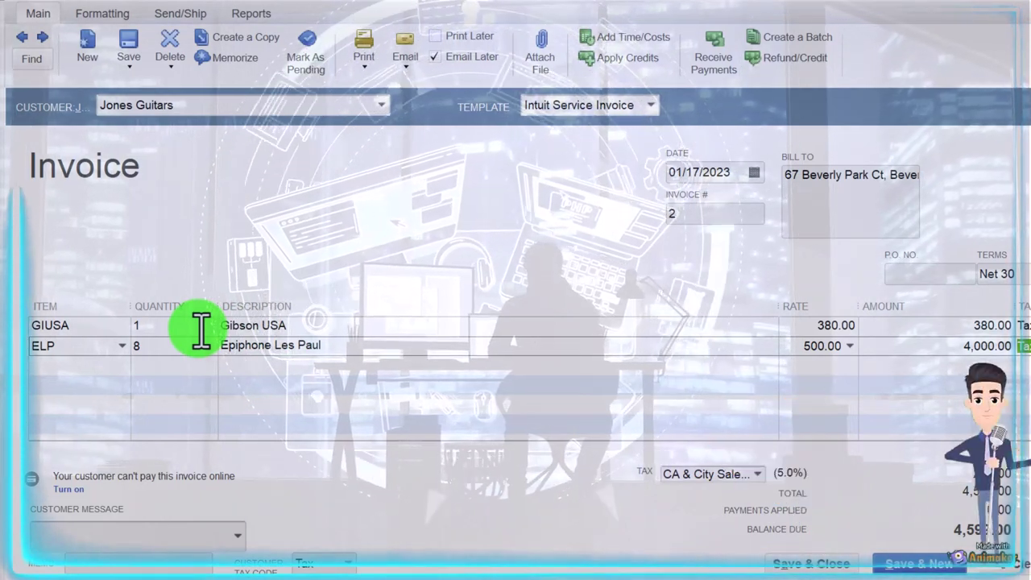
# - Dismiss the company e-mail address request, then save and close the Jones Guitars invoice with Email Later turned off
pyautogui.click(816, 563)
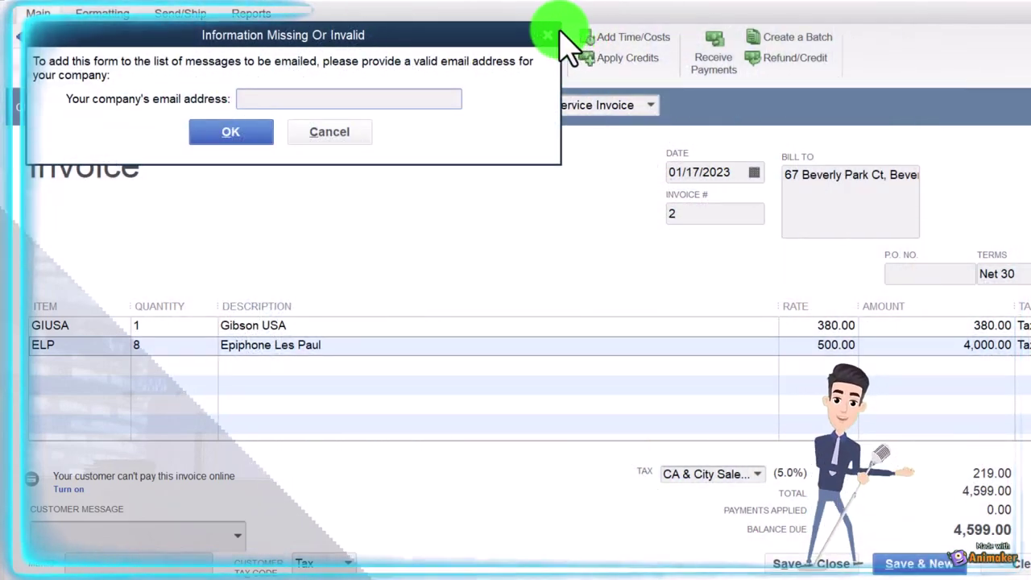
pyautogui.click(550, 35)
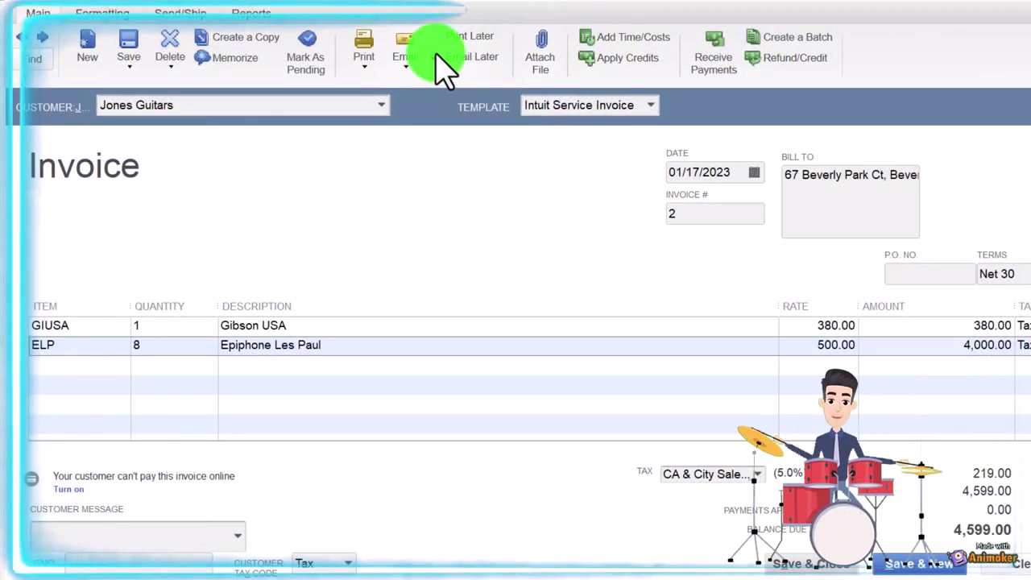
pyautogui.click(817, 563)
pyautogui.click(450, 227)
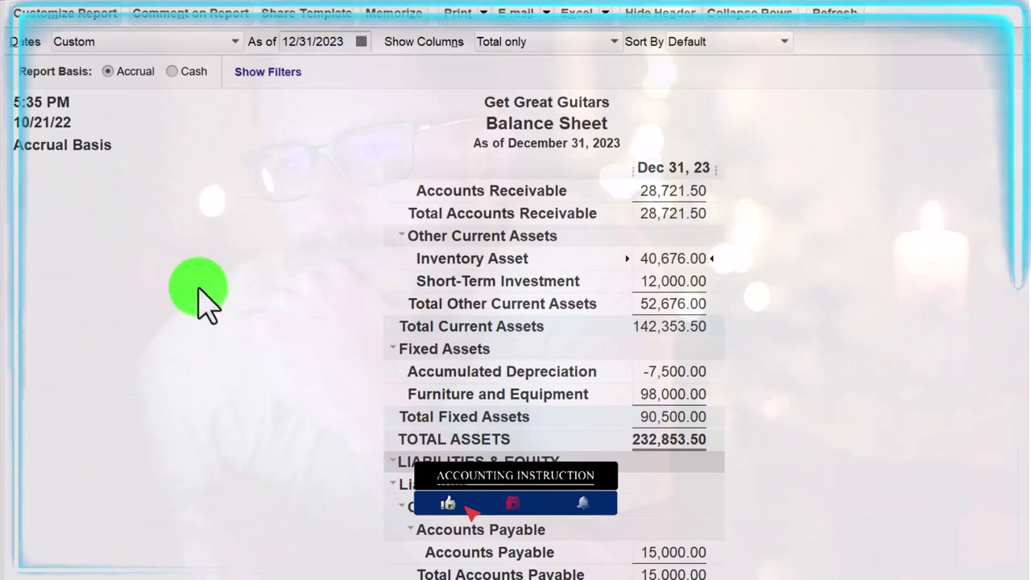
# - Trace Accounts Receivable on the Balance Sheet to Jones Guitars' invoice 2, then close the invoice and the transaction detail
pyautogui.scroll(2, 199, 290)
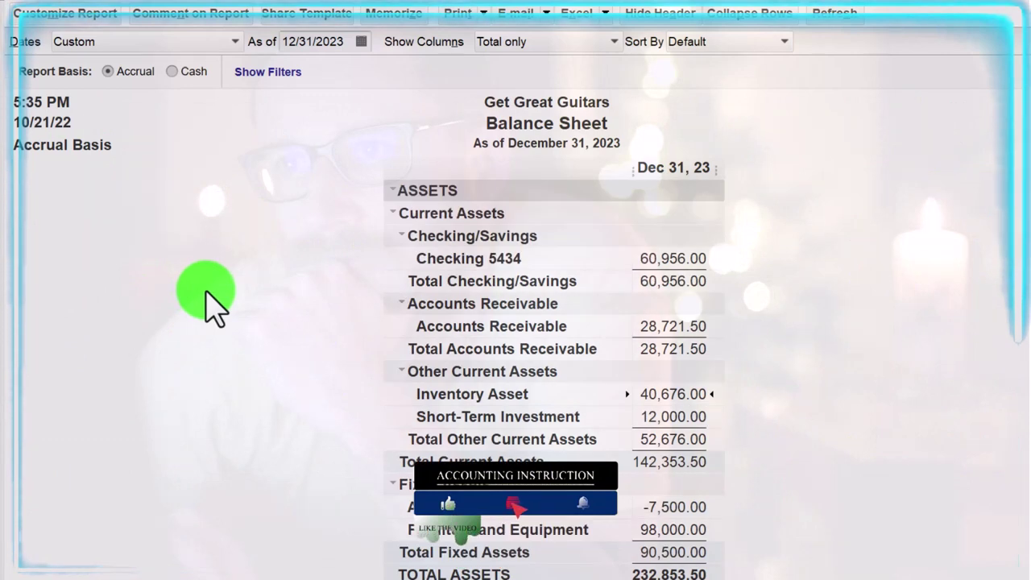
pyautogui.doubleClick(654, 327)
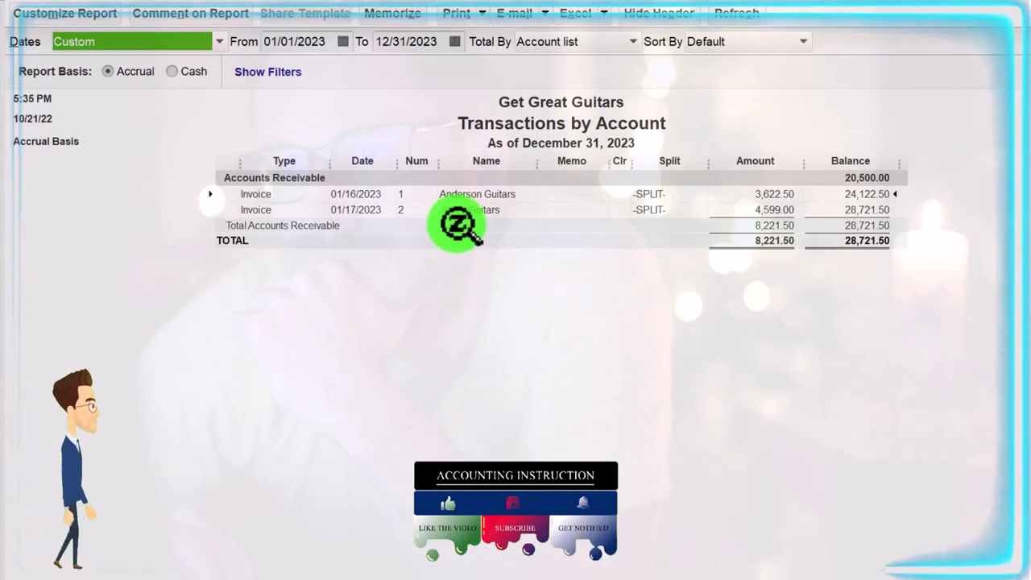
pyautogui.doubleClick(772, 210)
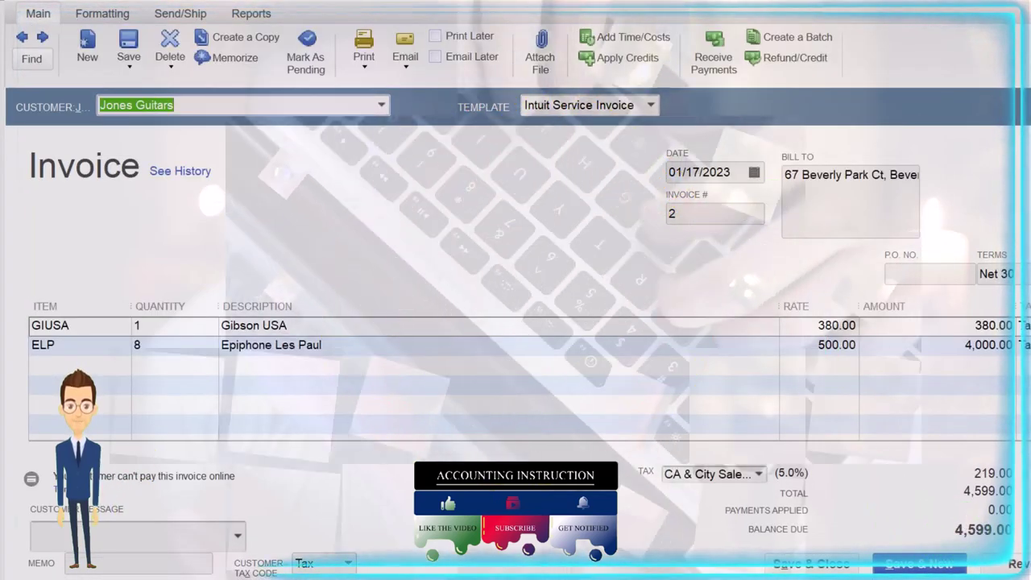
pyautogui.press('Escape')
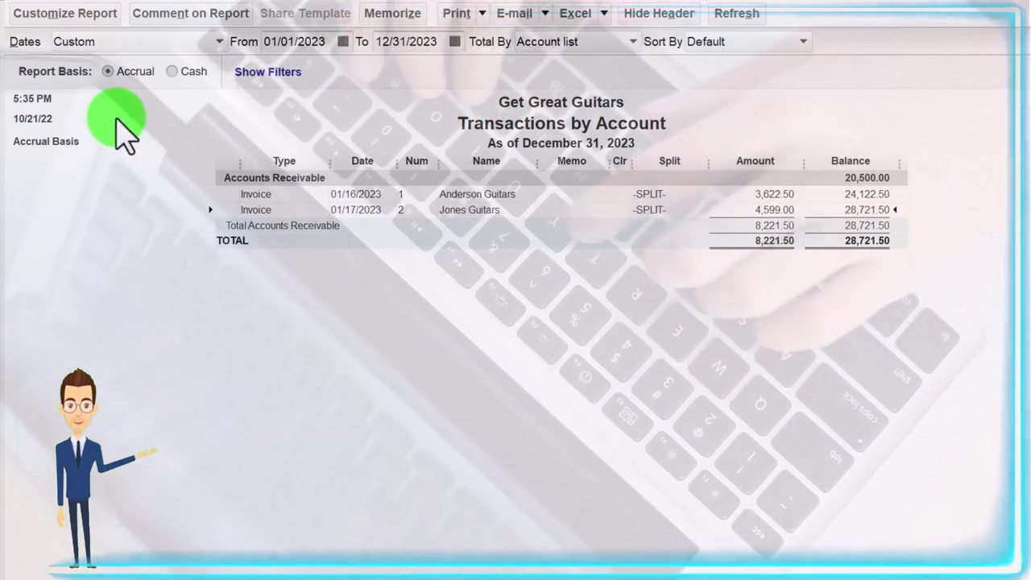
pyautogui.press('Escape')
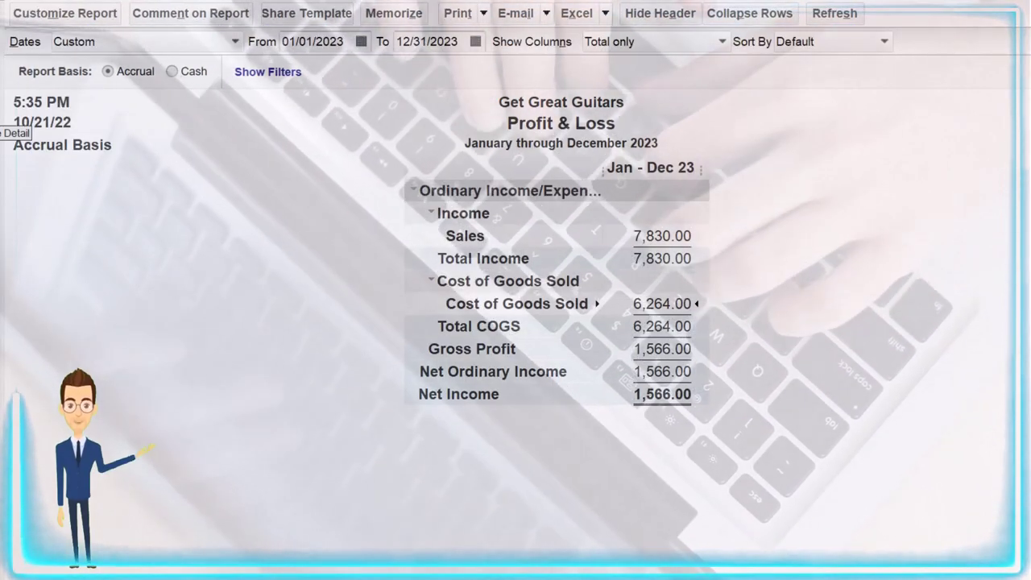
# - Trace Sales on the Profit & Loss to the Gibson USA line of Jones Guitars' invoice, then return to the report
pyautogui.doubleClick(662, 235)
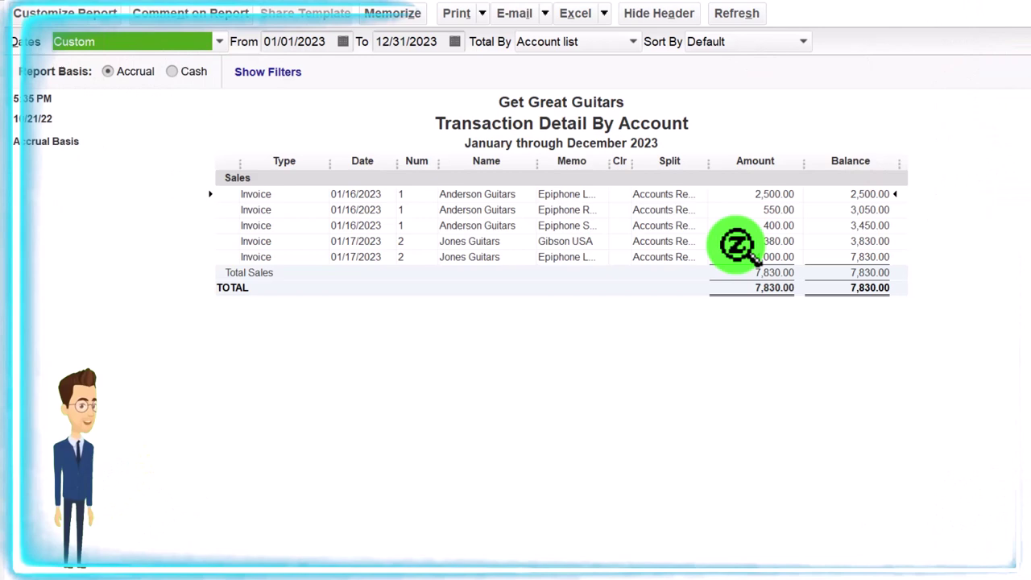
pyautogui.doubleClick(736, 243)
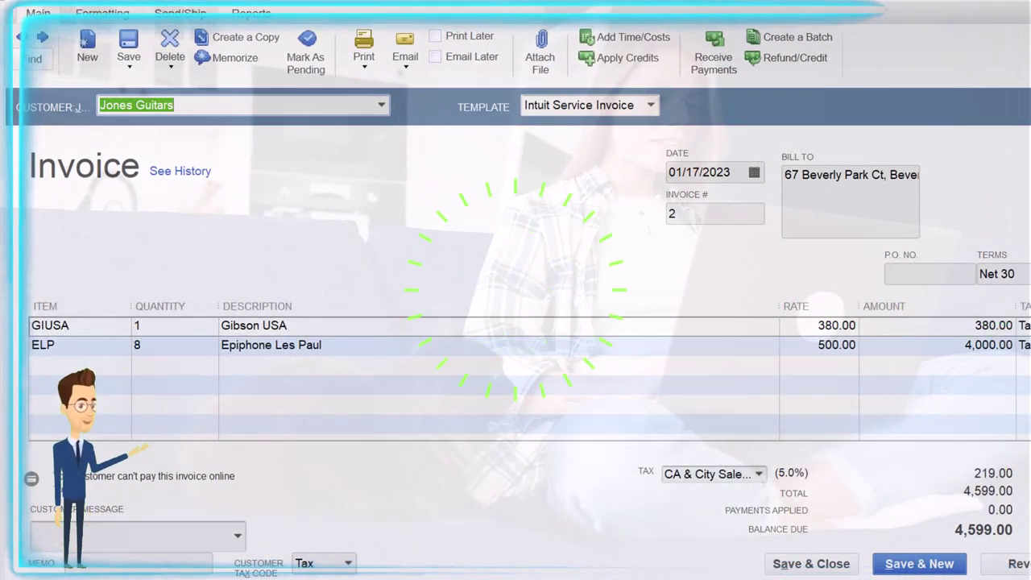
pyautogui.press('Escape')
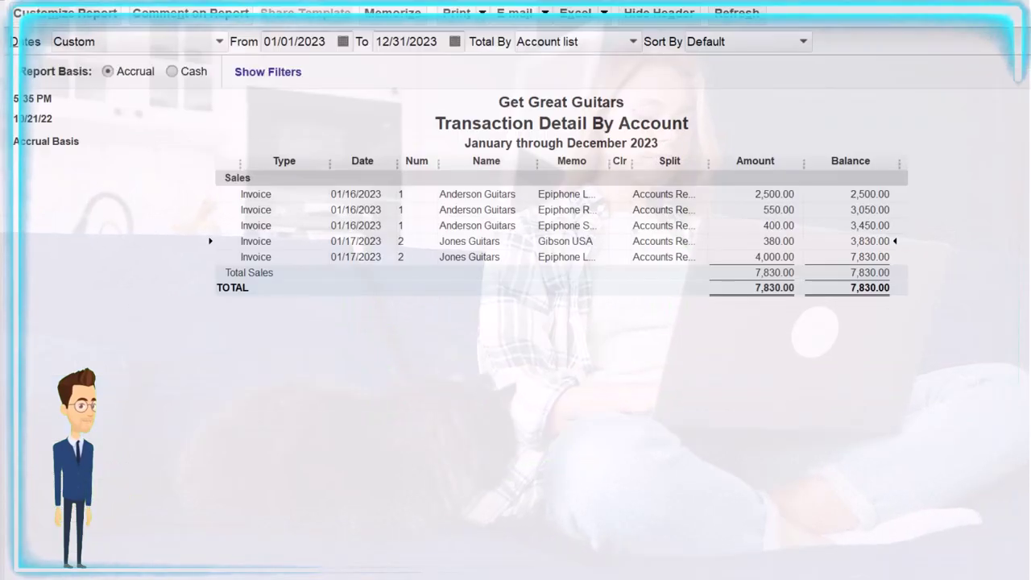
pyautogui.press('Escape')
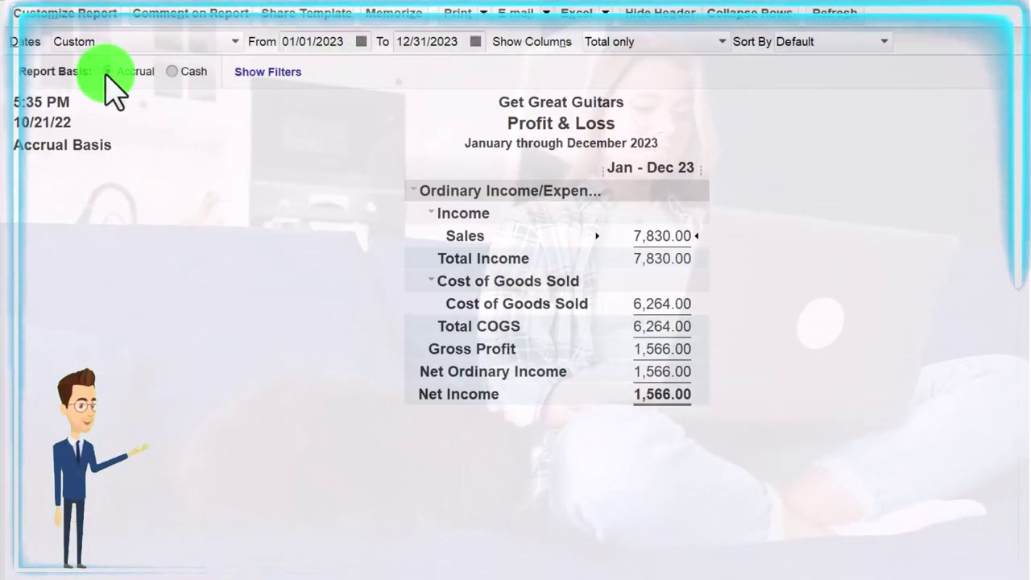
# - Return to the Balance Sheet and trace Sales Tax Payable to its first source invoice, then close that invoice
pyautogui.press('Escape')
pyautogui.scroll(-3, 242, 359)
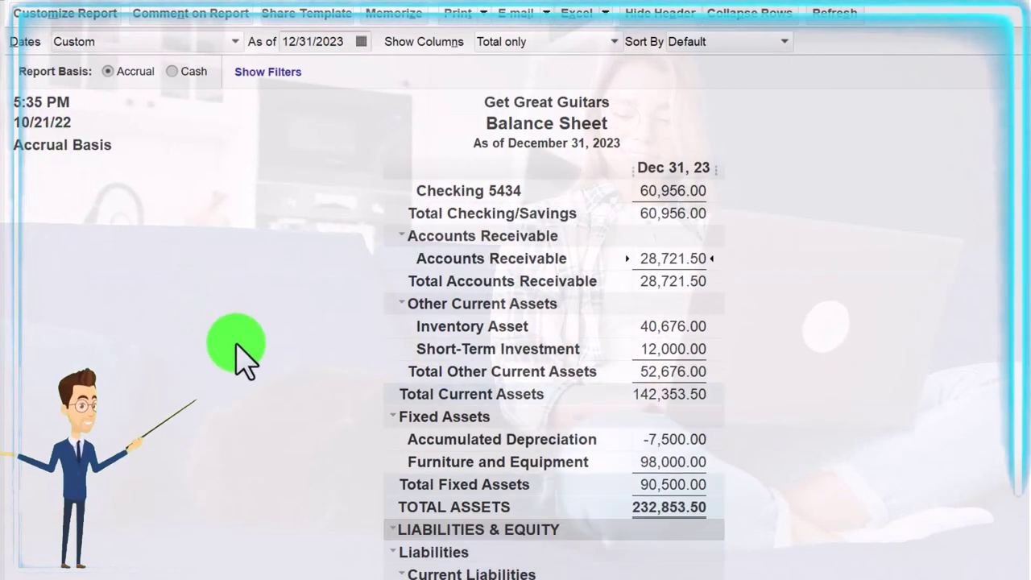
pyautogui.scroll(-3, 242, 359)
pyautogui.scroll(-1, 241, 358)
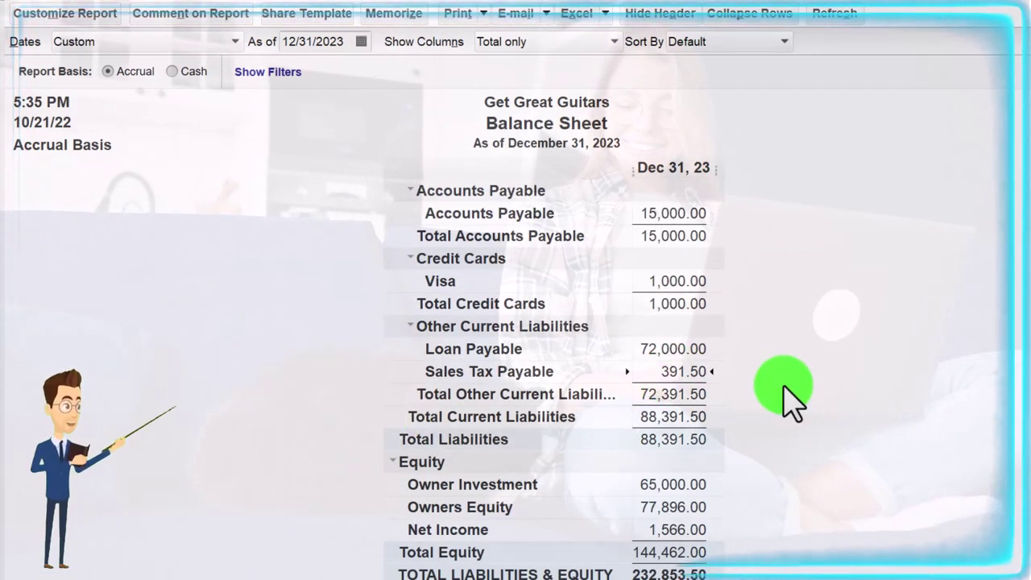
pyautogui.doubleClick(694, 373)
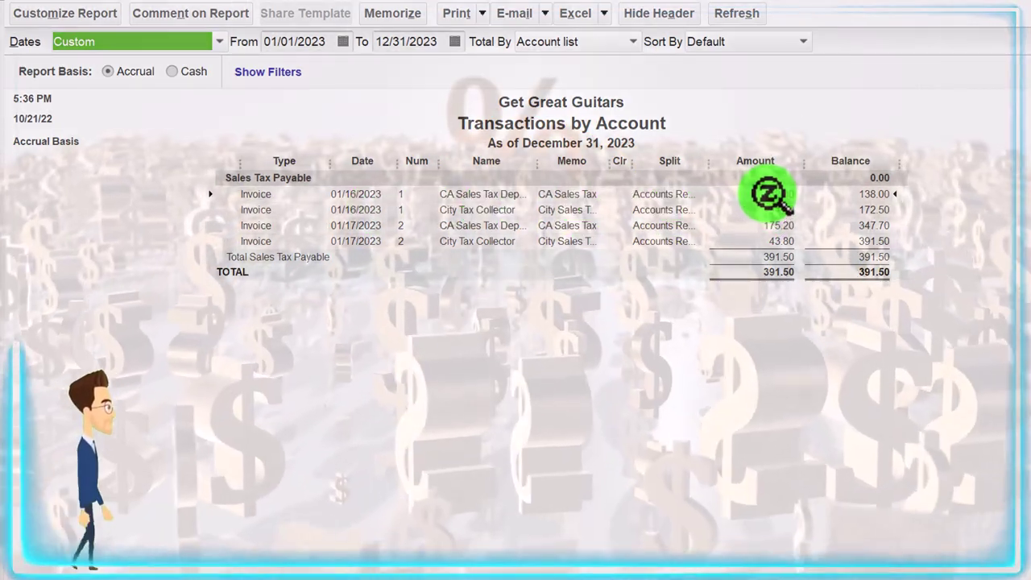
pyautogui.doubleClick(767, 193)
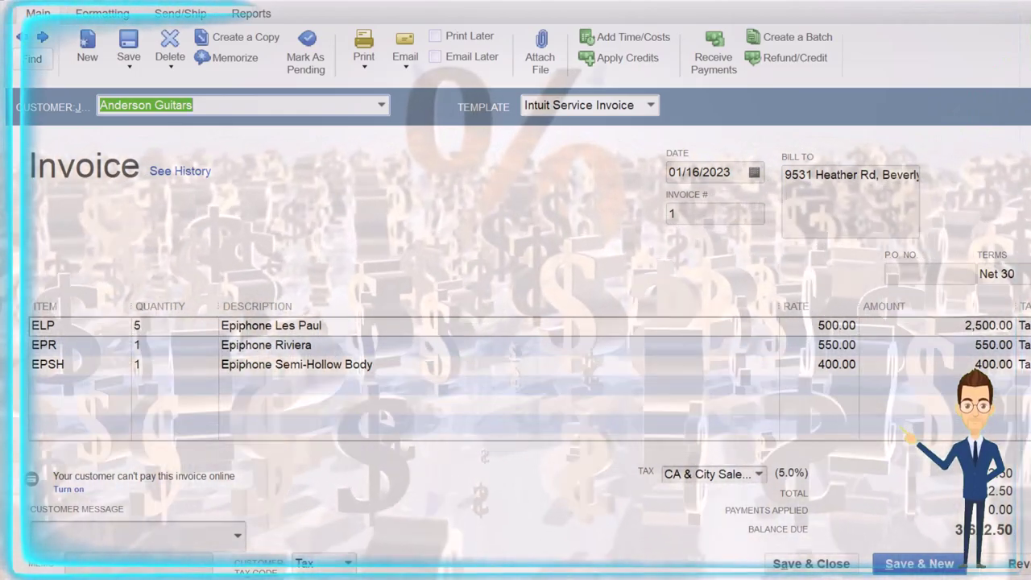
pyautogui.press('Escape')
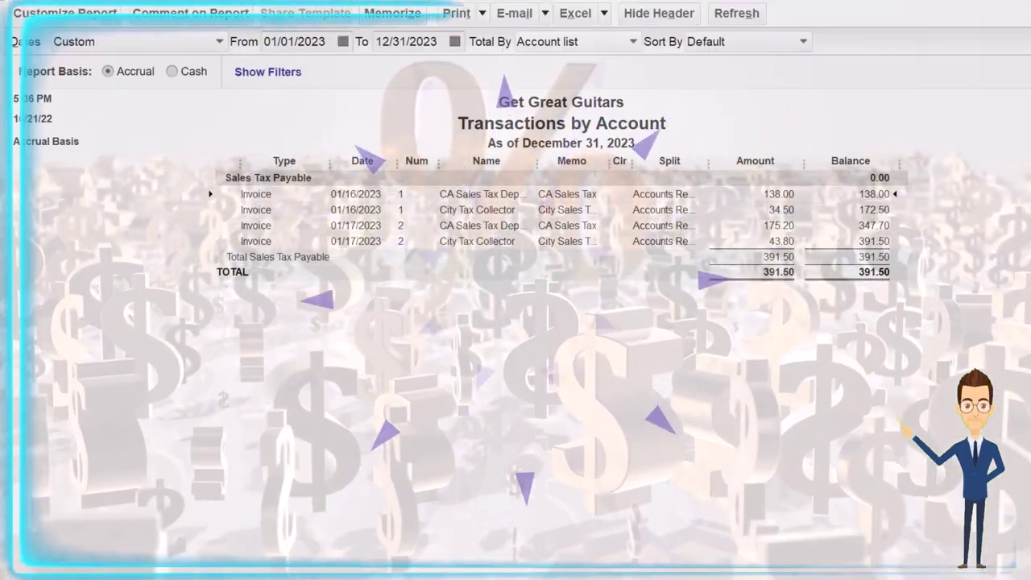
# - Trace the Balance Sheet's Inventory Asset to the Gibson USA line of Jones Guitars' invoice, then close the invoice
pyautogui.press('Escape')
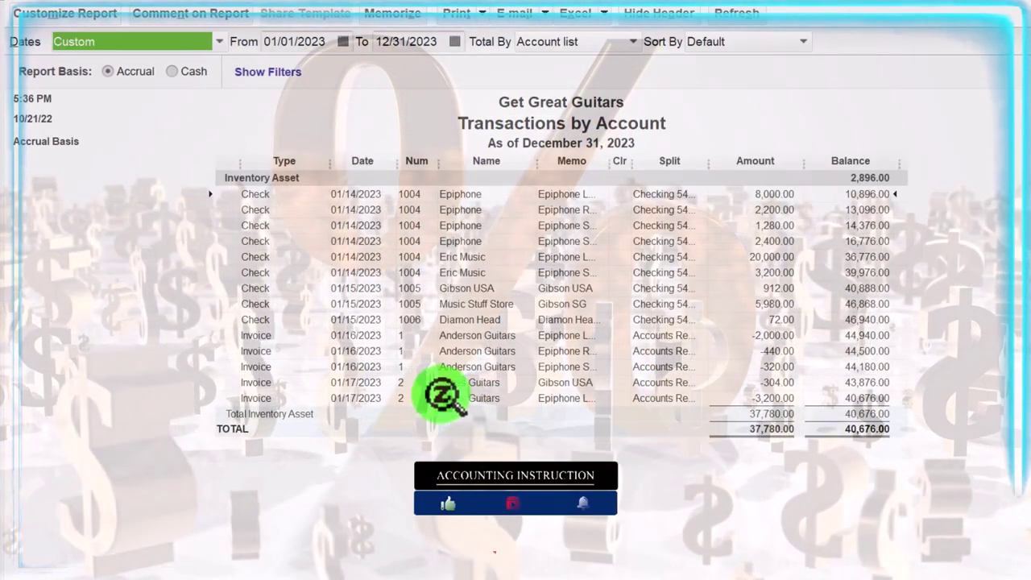
pyautogui.doubleClick(778, 383)
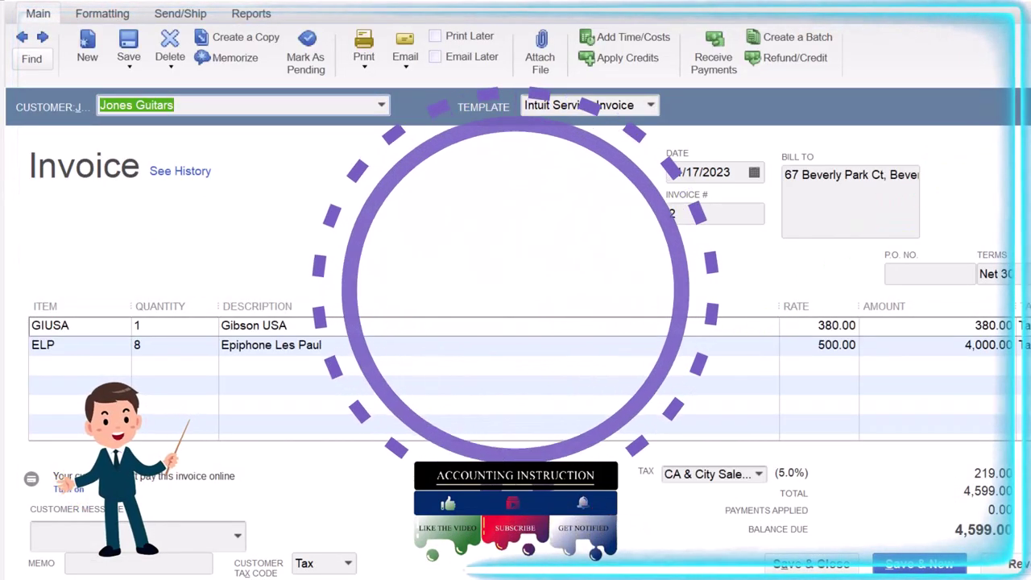
pyautogui.press('Escape')
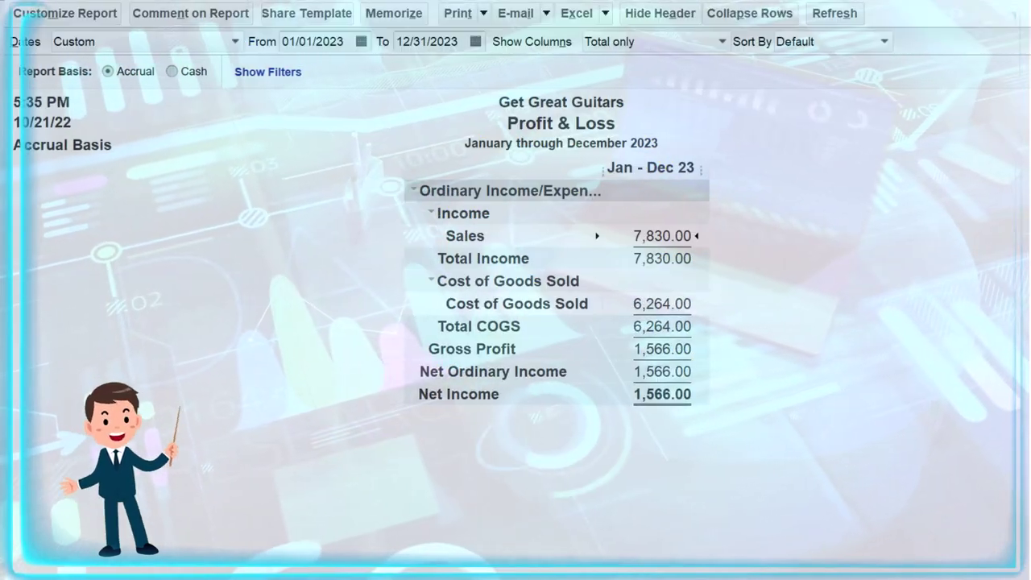
# - Examine the transactions behind Cost of Goods Sold on the Profit & Loss, then close the detail report
pyautogui.click(527, 318)
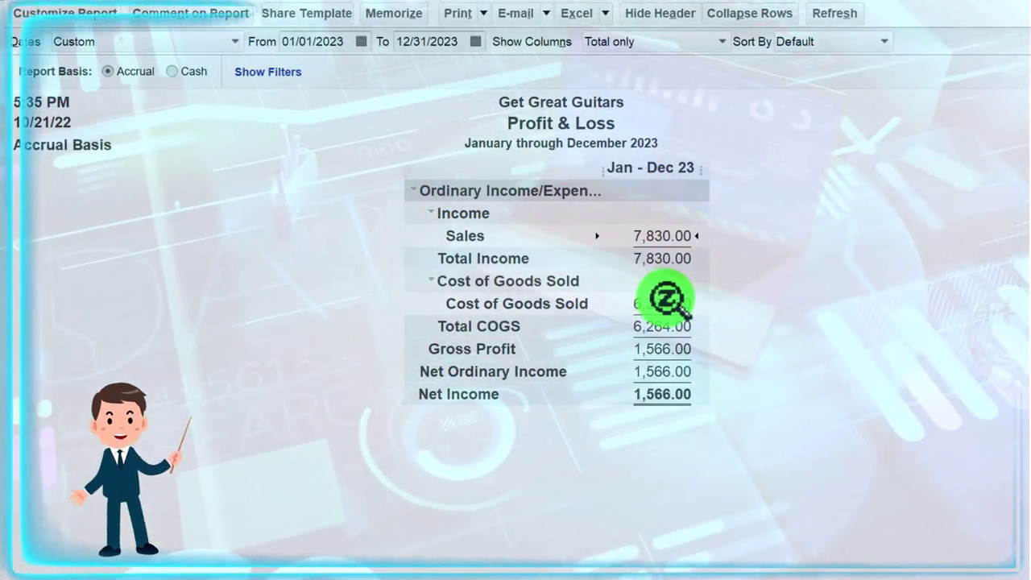
pyautogui.doubleClick(668, 301)
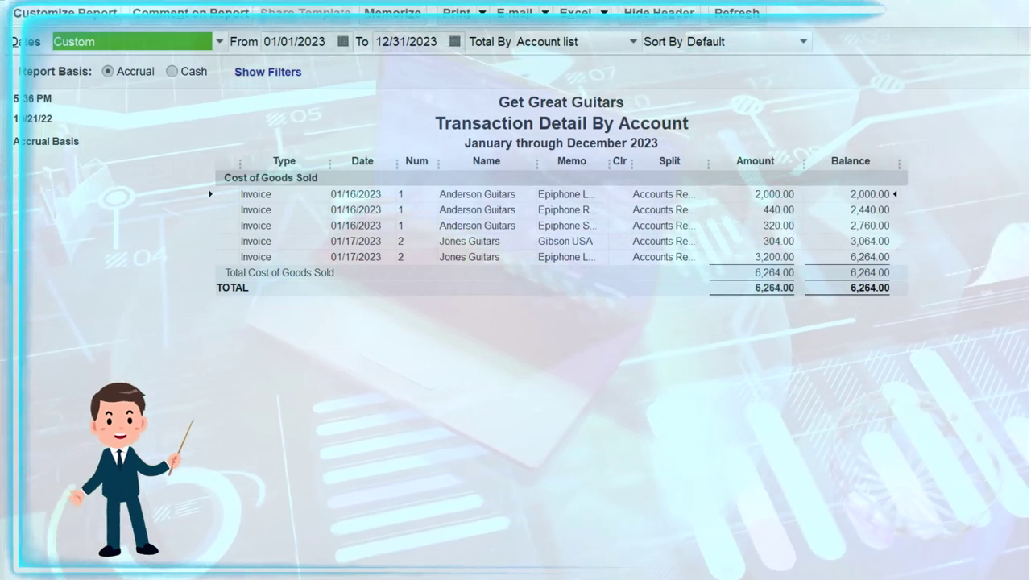
pyautogui.press('Escape')
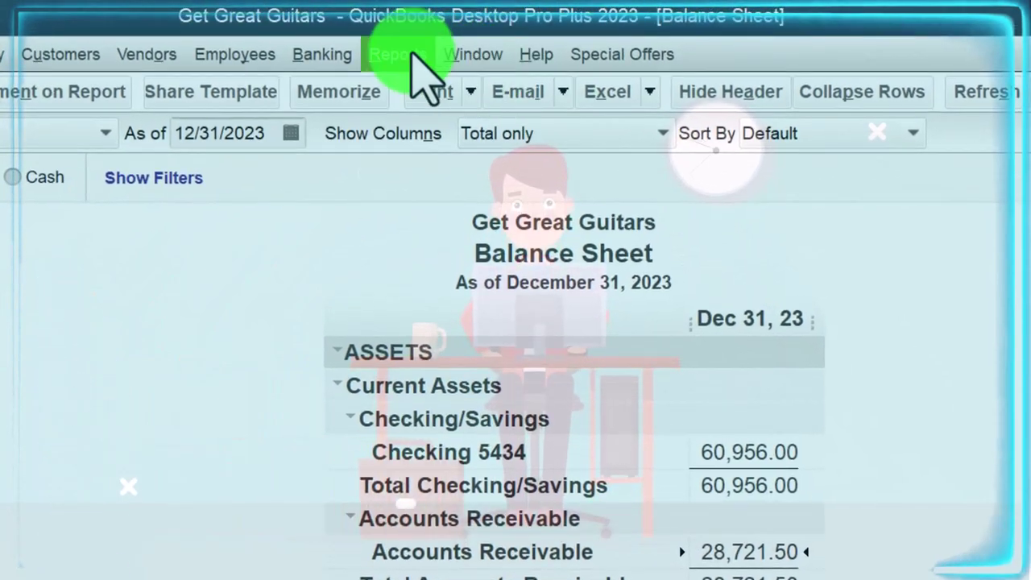
# - Run the Customer Balance Detail report, examine the invoices behind Jones Guitars' balance, then return to the Balance Sheet
pyautogui.click(407, 55)
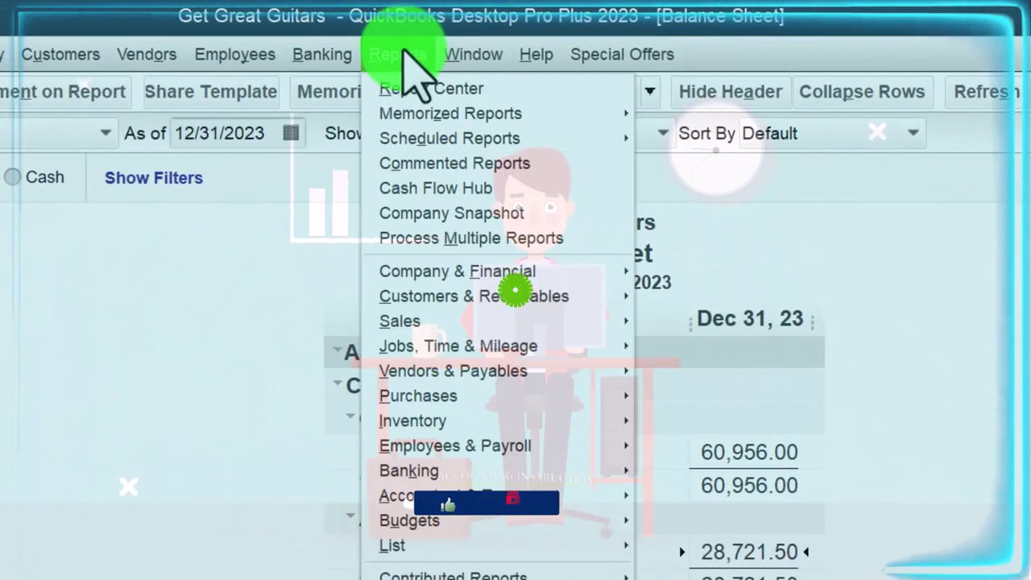
pyautogui.moveTo(582, 303)
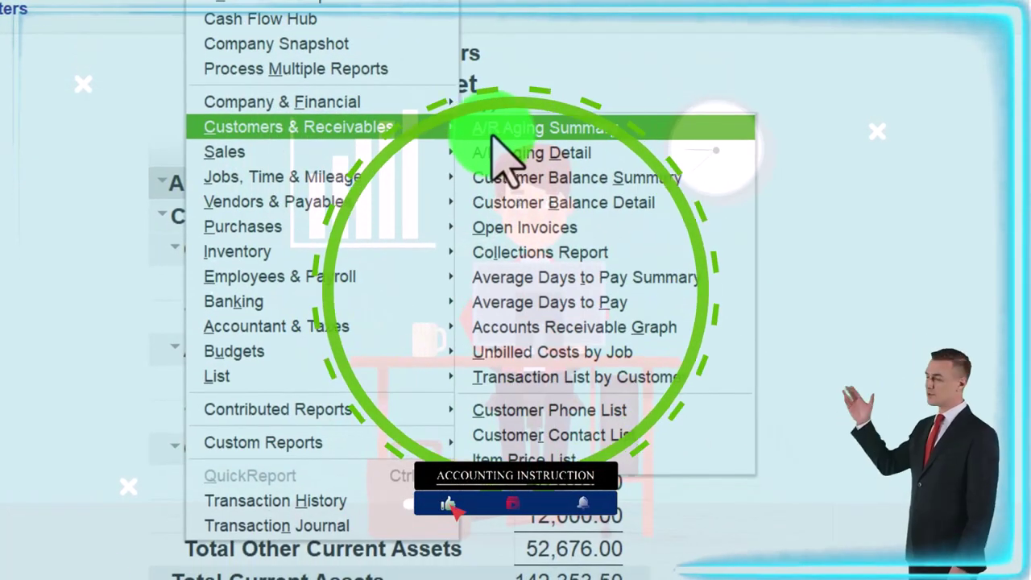
pyautogui.click(541, 202)
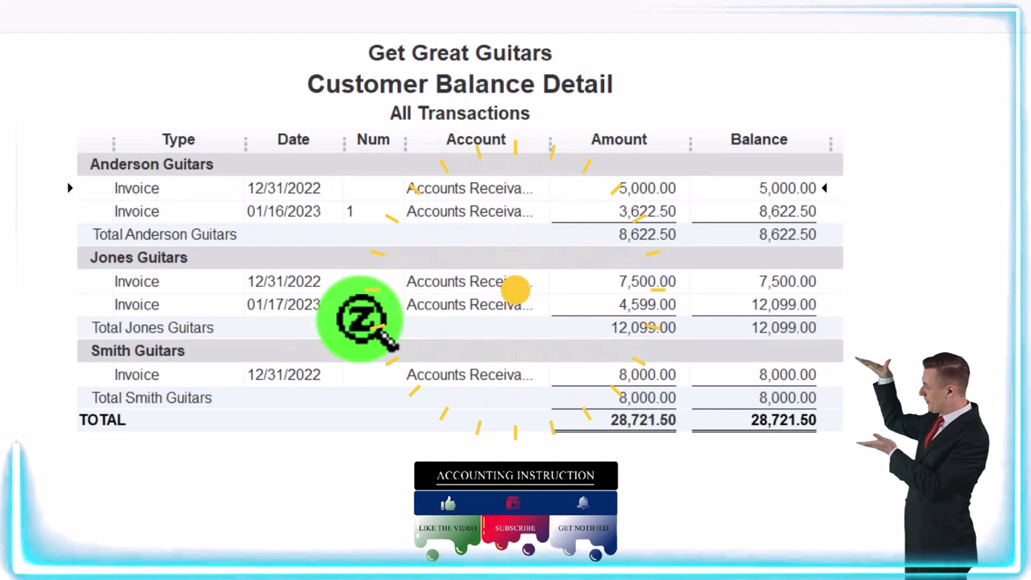
pyautogui.click(360, 310)
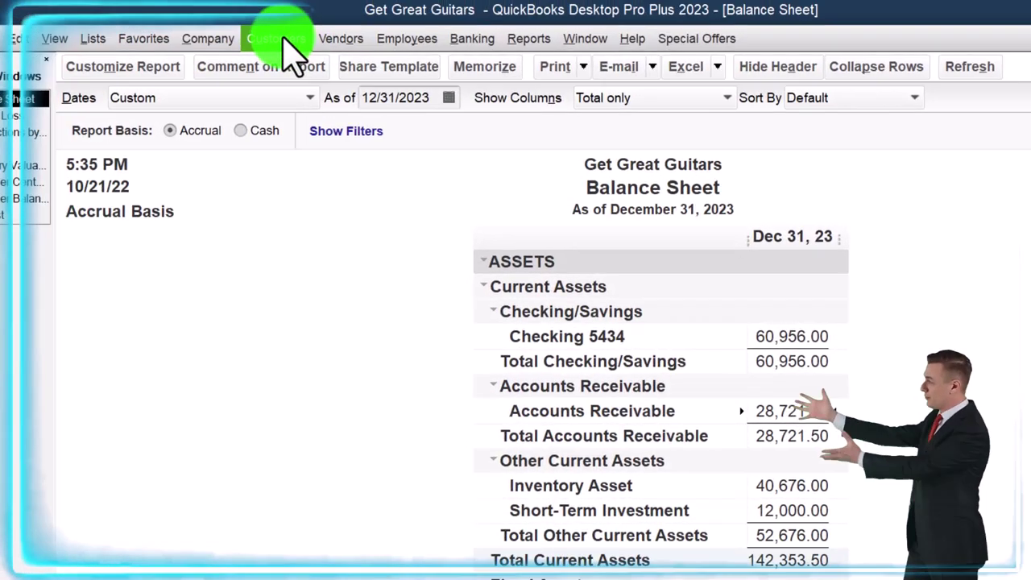
# - Review Jones Guitars' transactions for all dates in the Customer Center, then examine all customers' open invoices and return to the Balance Sheet
pyautogui.click(216, 1)
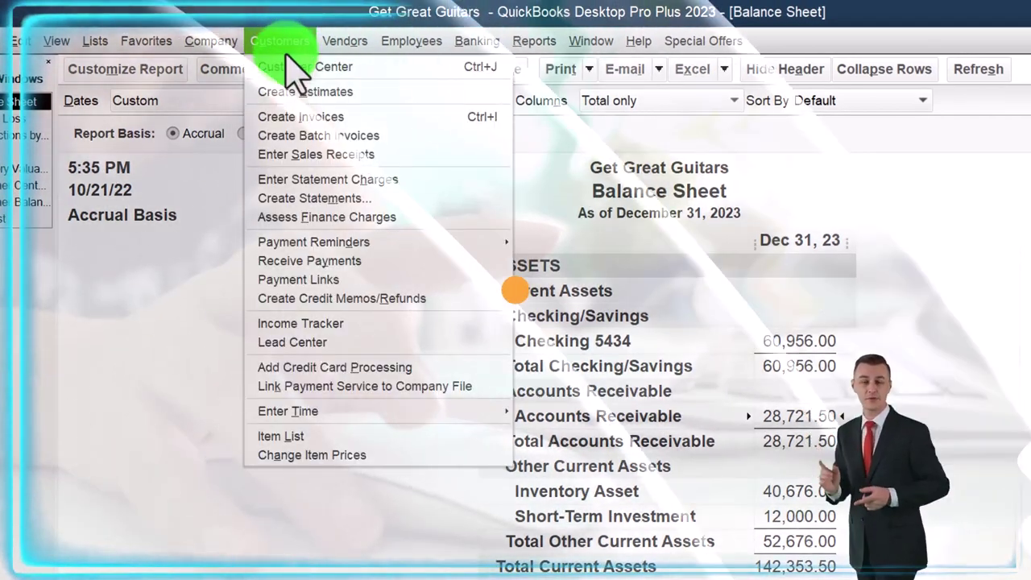
pyautogui.click(290, 64)
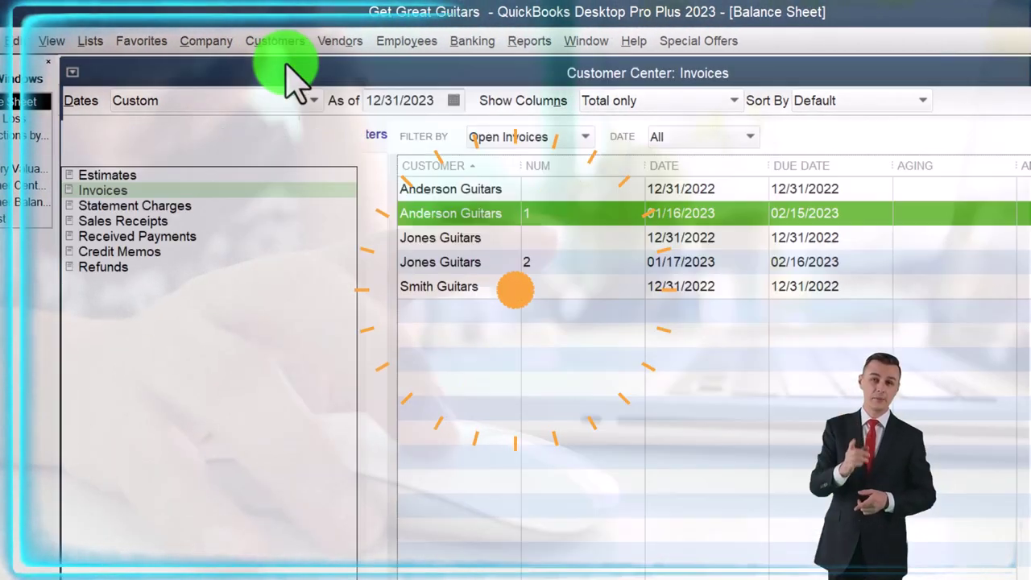
pyautogui.click(112, 108)
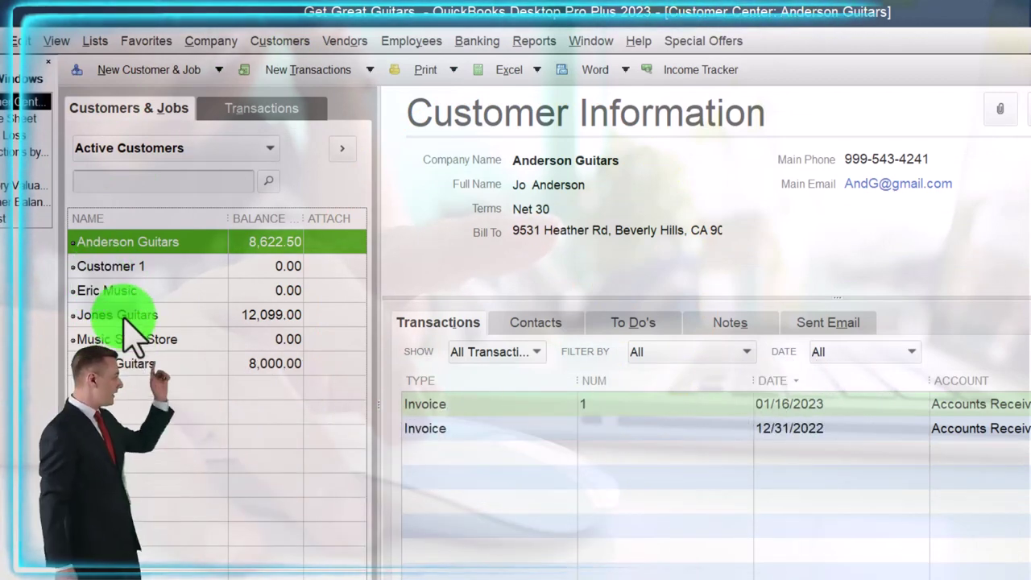
pyautogui.click(113, 316)
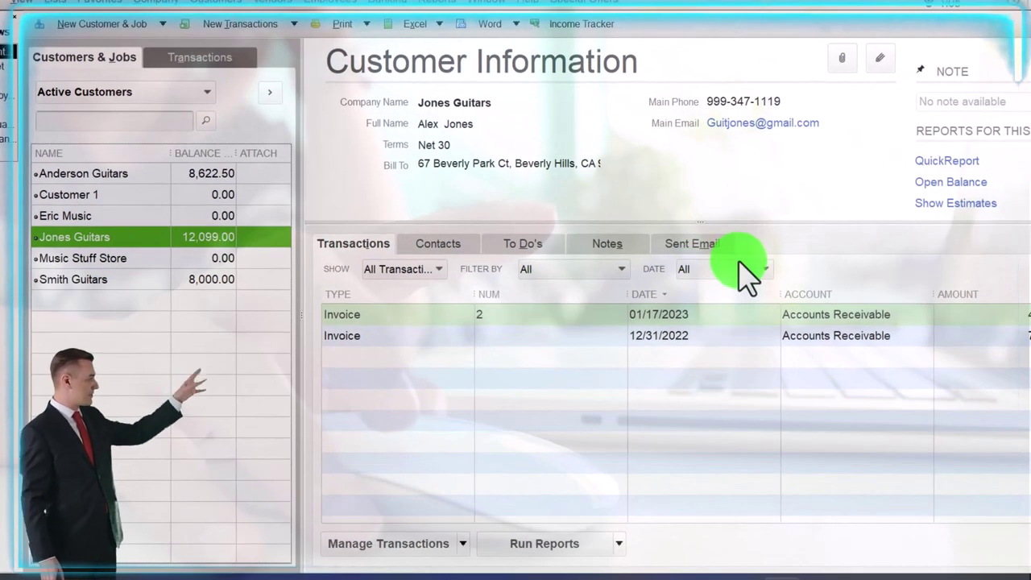
pyautogui.click(746, 291)
pyautogui.click(757, 270)
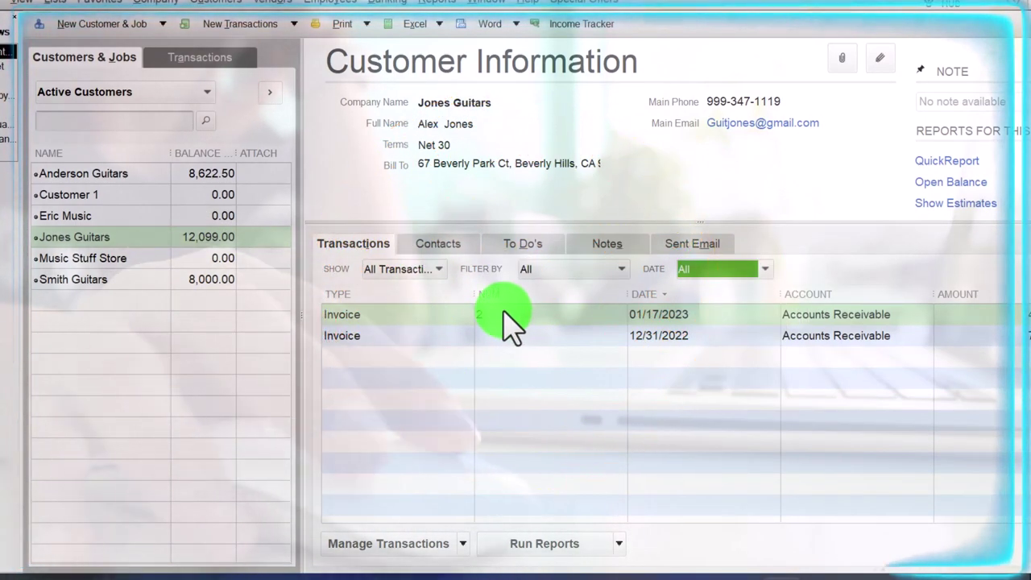
pyautogui.click(202, 58)
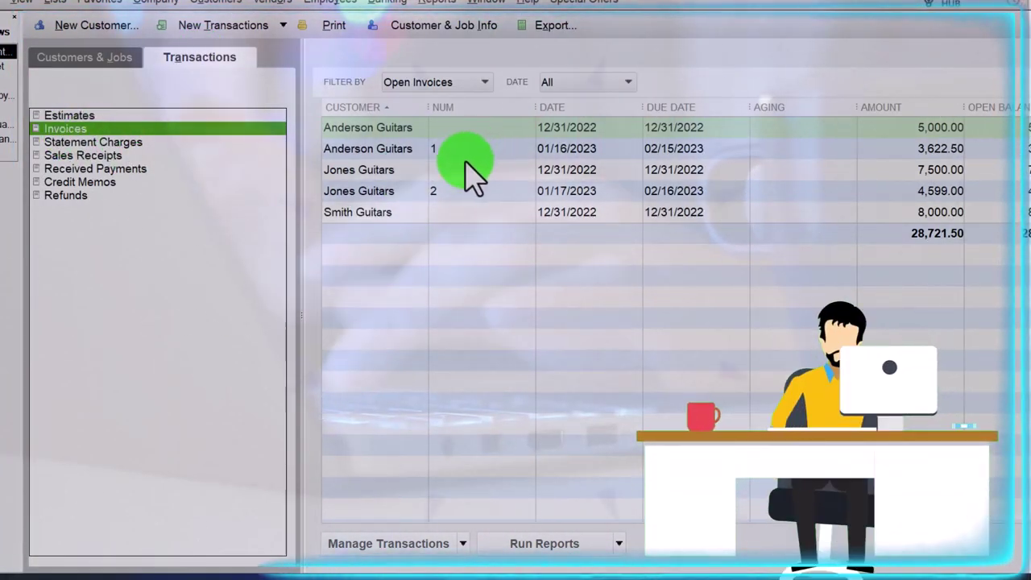
pyautogui.click(451, 192)
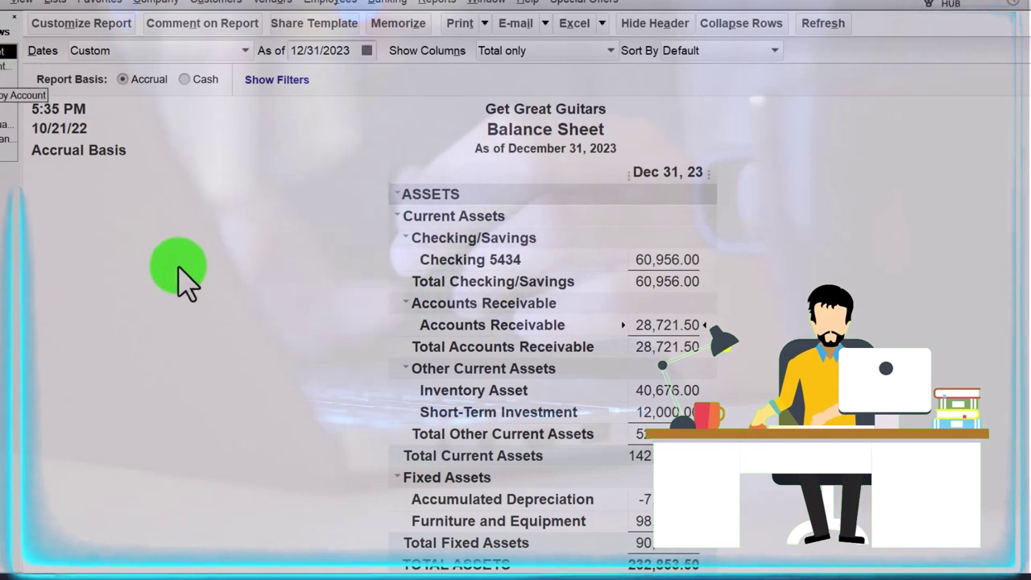
# - Compare the Balance Sheet's Inventory Asset with the Inventory Valuation Summary, then return to the Balance Sheet
pyautogui.scroll(-1, 415, 347)
pyautogui.click(663, 324)
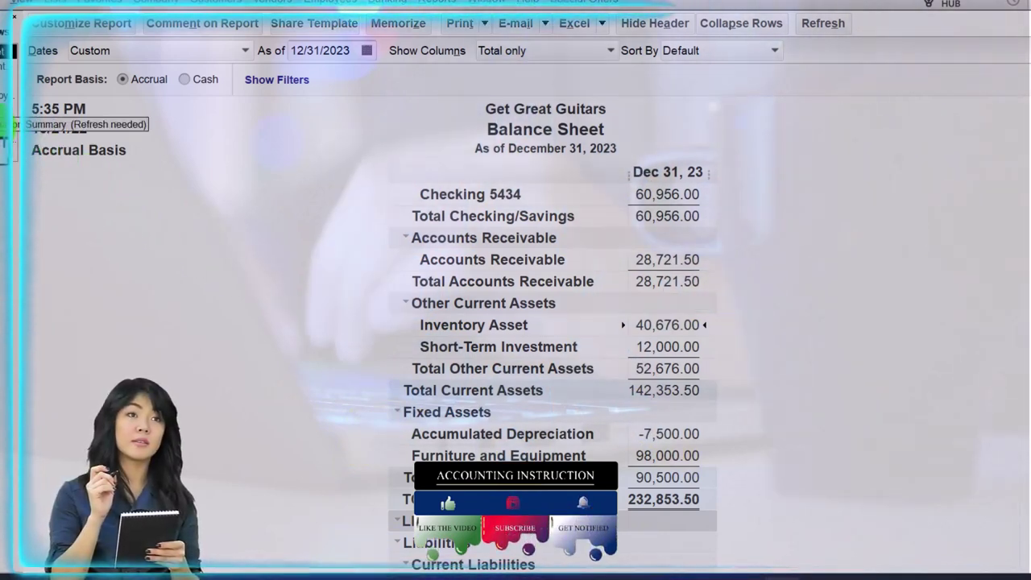
pyautogui.click(7, 122)
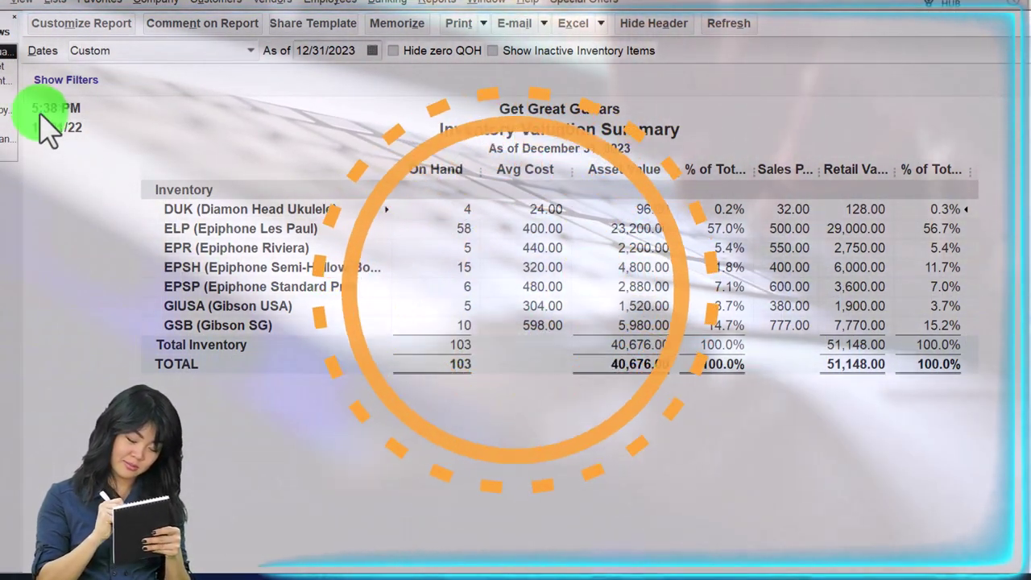
pyautogui.click(7, 53)
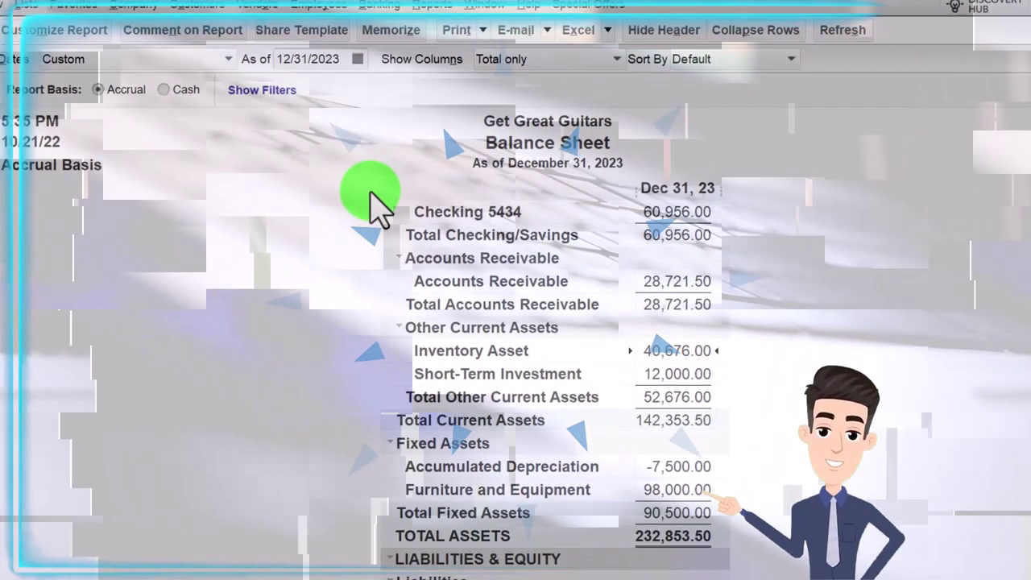
# - Run the Trial Balance report for 01/01/2023 to 12/31/2023
pyautogui.click(423, 4)
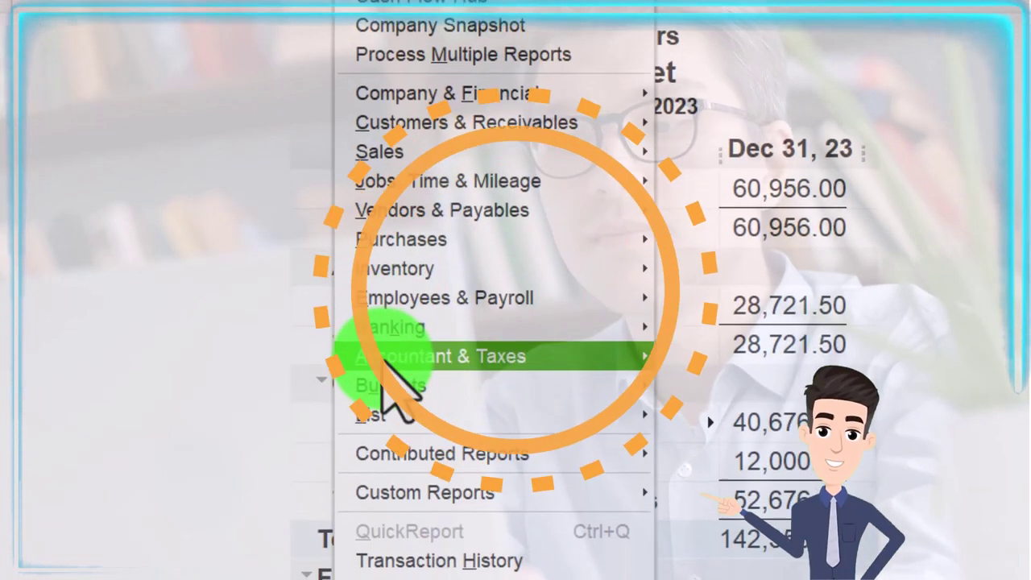
pyautogui.moveTo(459, 357)
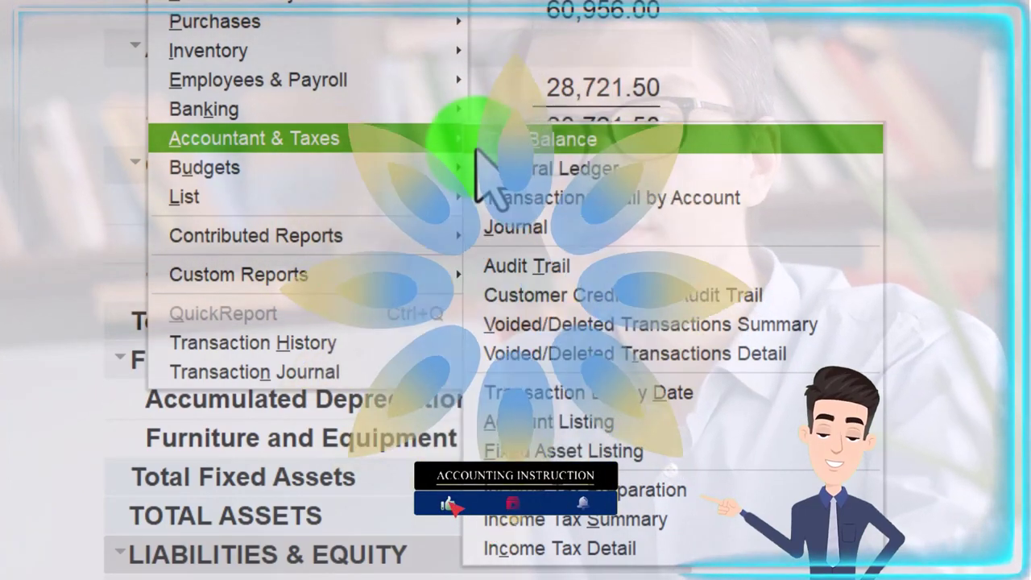
pyautogui.click(481, 149)
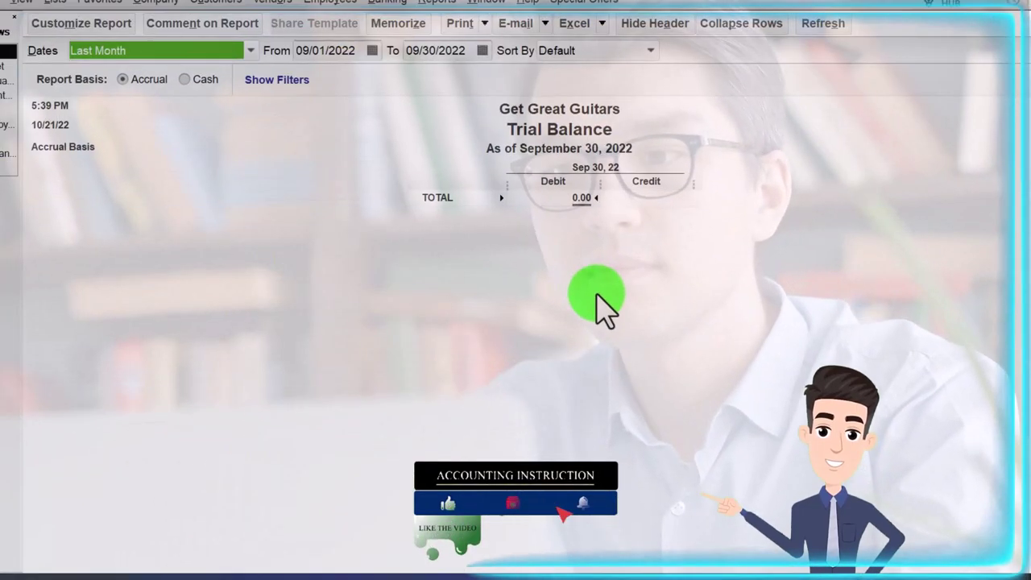
pyautogui.press('Tab')
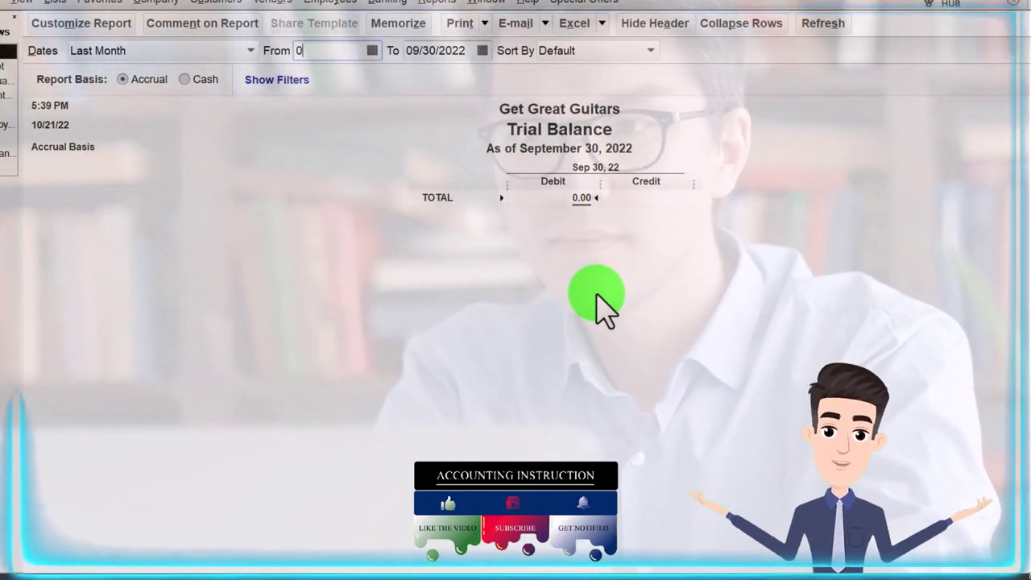
pyautogui.write('12/31/2')
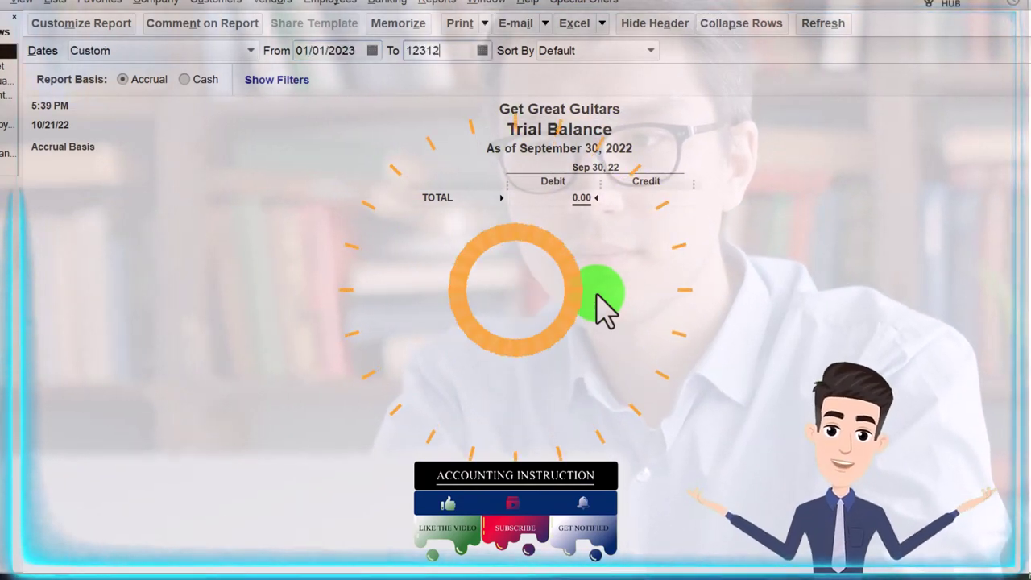
pyautogui.write('023')
pyautogui.press('Tab')
# - Enlarge the Trial Balance's column label font and all related fonts, and widen the account name column to fit the names
pyautogui.click(98, 26)
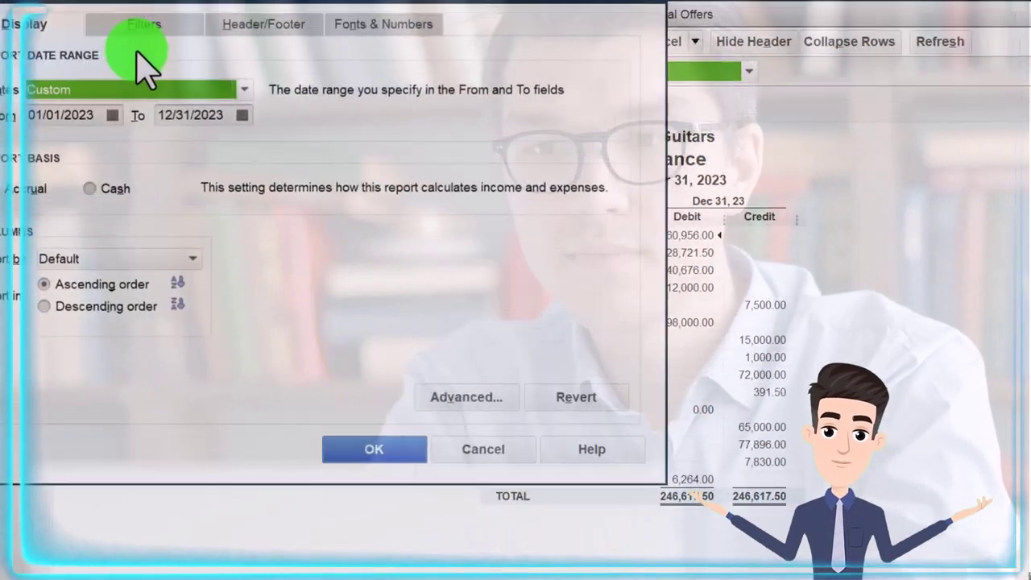
pyautogui.click(384, 24)
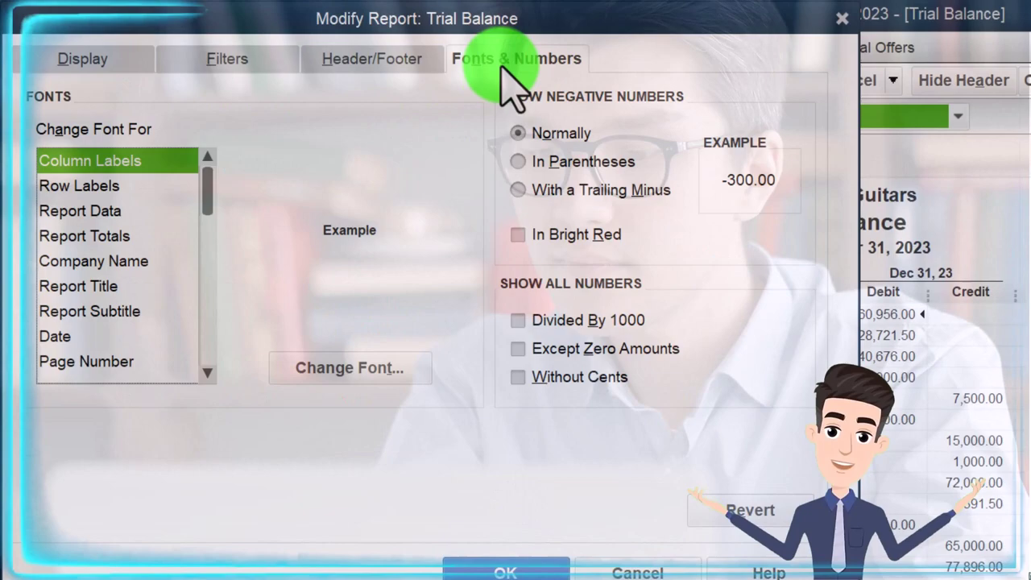
pyautogui.click(416, 374)
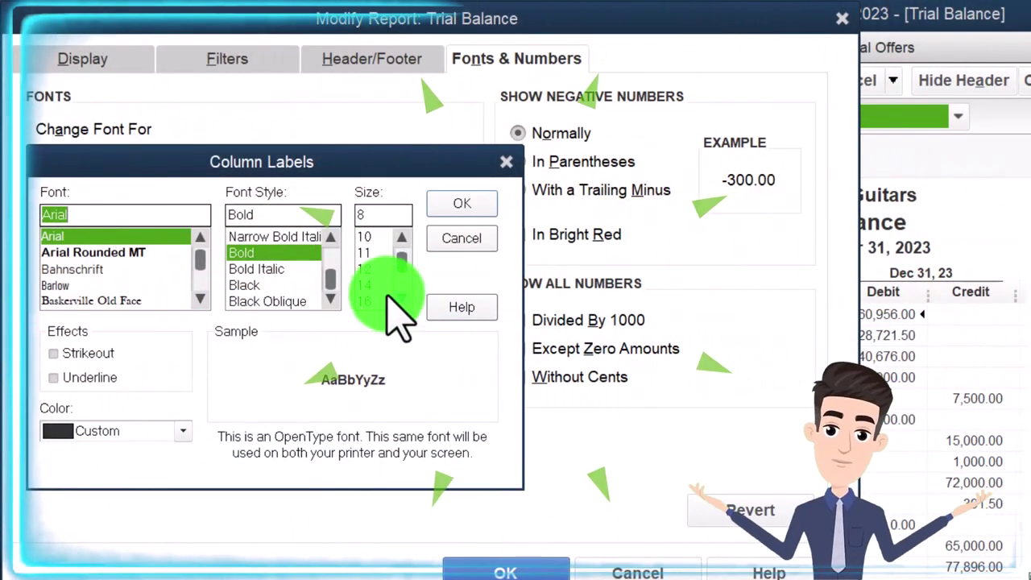
pyautogui.click(453, 204)
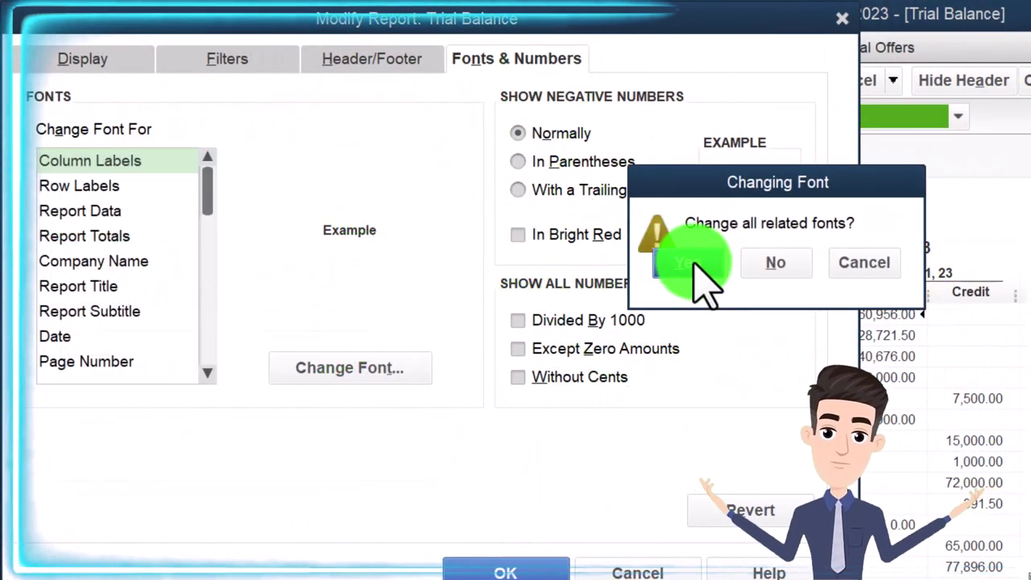
pyautogui.click(698, 266)
pyautogui.click(505, 571)
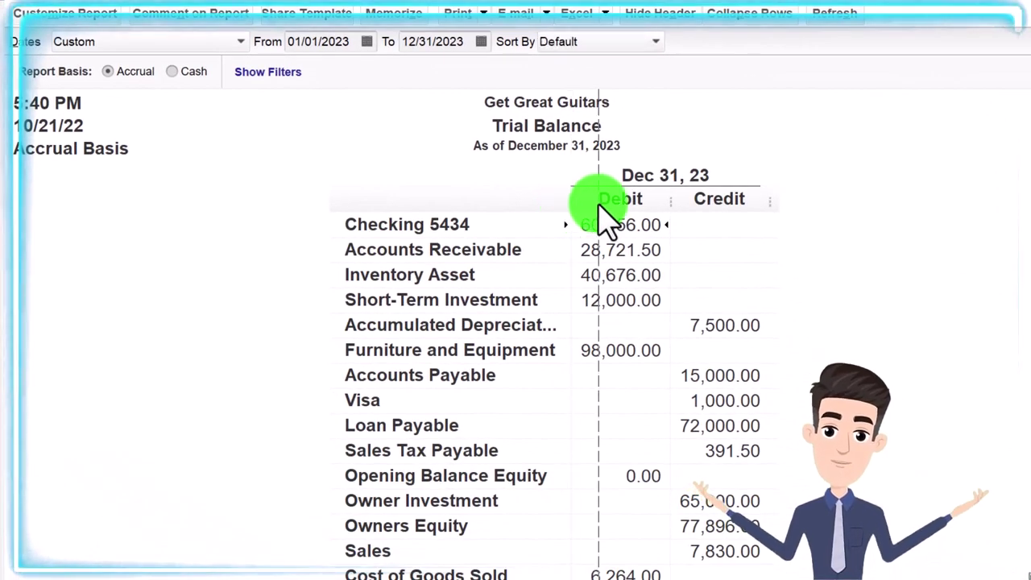
pyautogui.moveTo(598, 208); pyautogui.dragTo(599, 208)
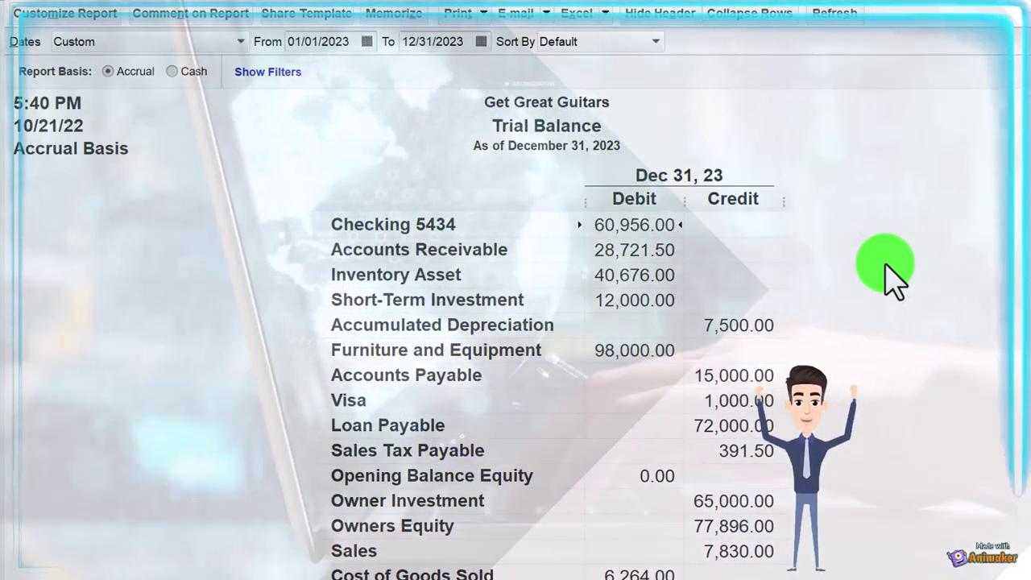
# - Review the Trial Balance accounts and examine the transactions behind Sales, then close the detail report
pyautogui.press('Down')
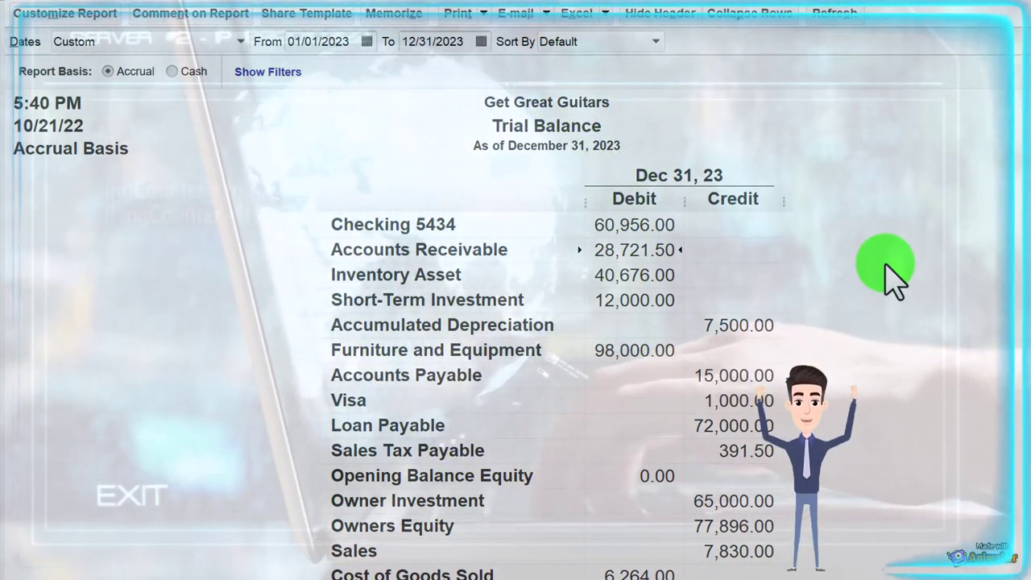
pyautogui.scroll(-2, 887, 272)
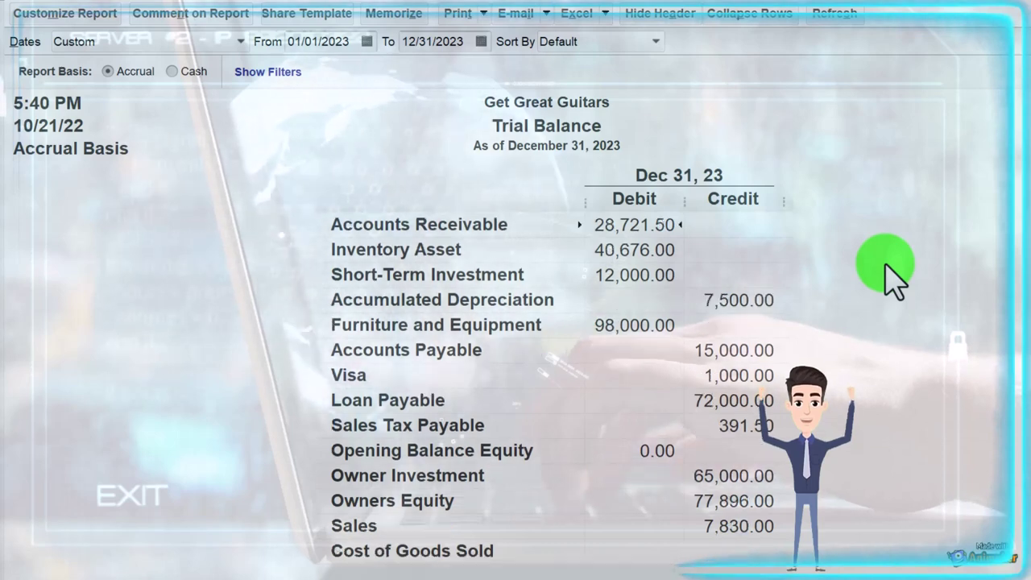
pyautogui.click(714, 497)
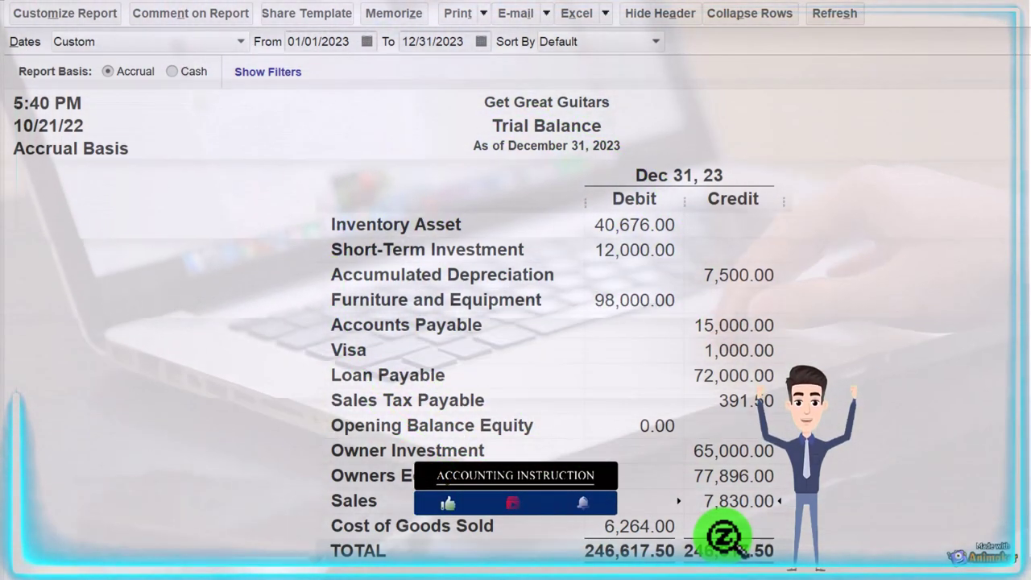
pyautogui.scroll(1, 548, 387)
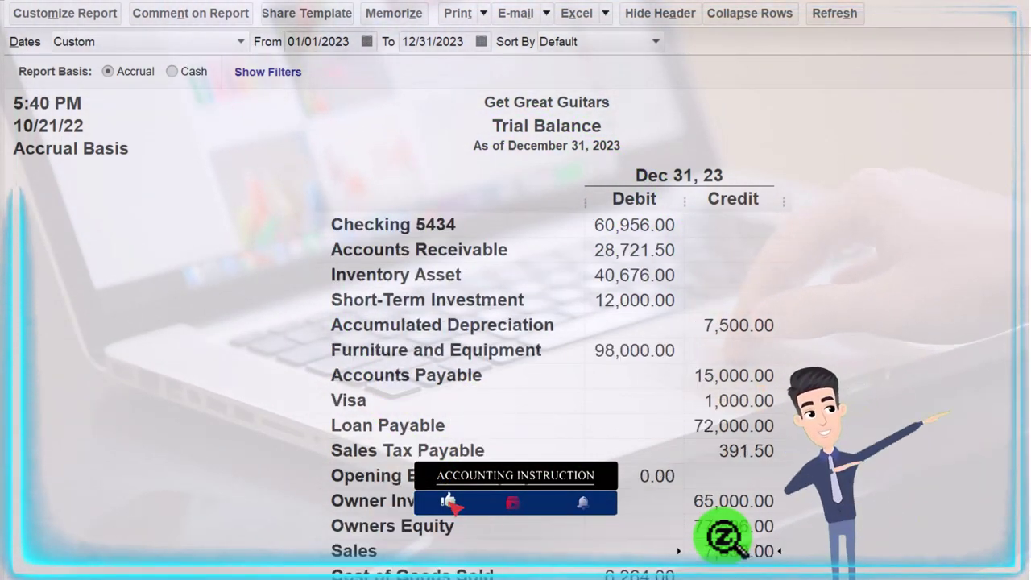
pyautogui.scroll(-1, 552, 361)
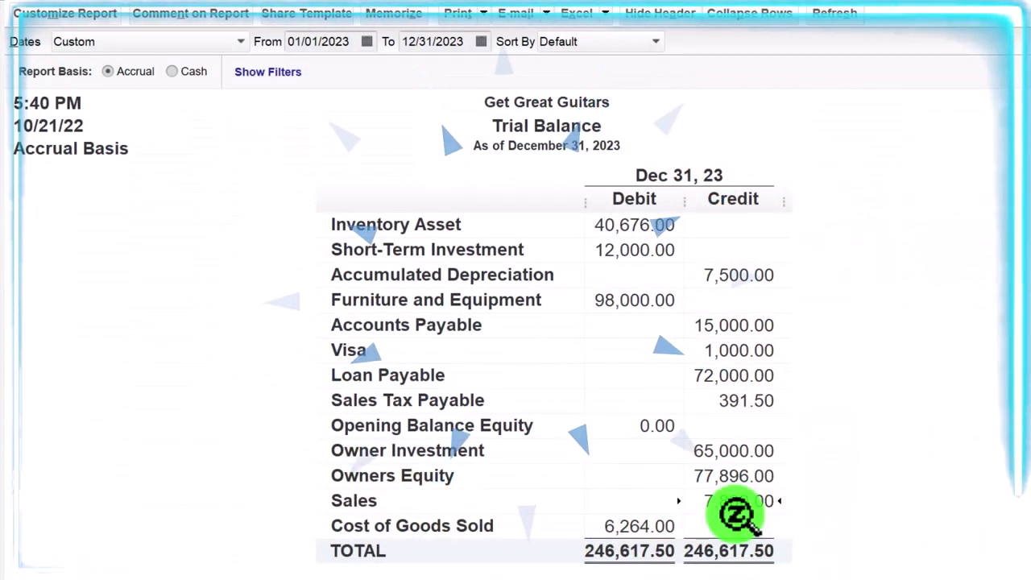
pyautogui.doubleClick(735, 511)
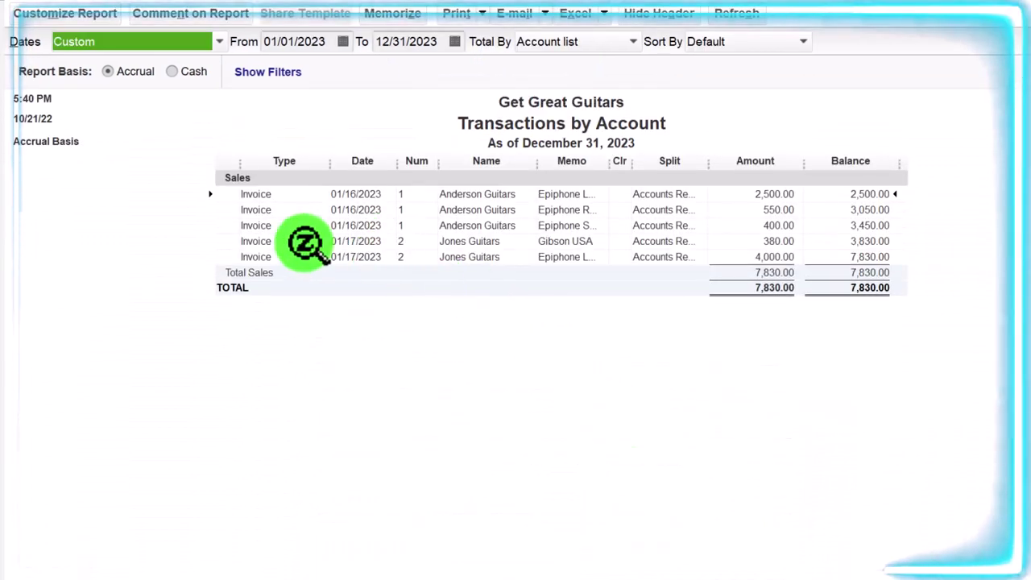
pyautogui.press('Escape')
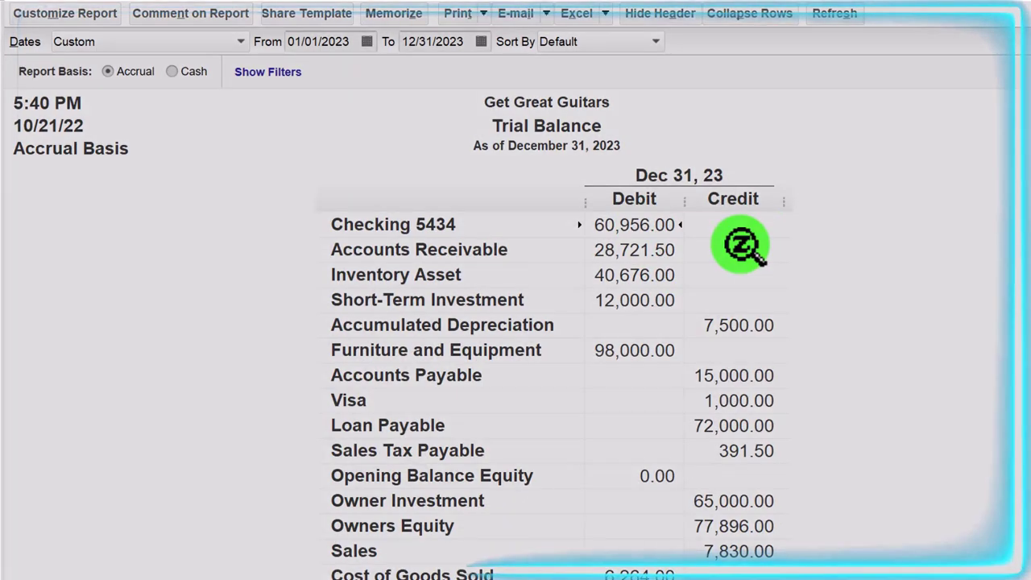
# - Examine the Trial Balance account by account, from Checking 5434 down to Cost of Goods Sold
pyautogui.press('Down')
pyautogui.press('Down')
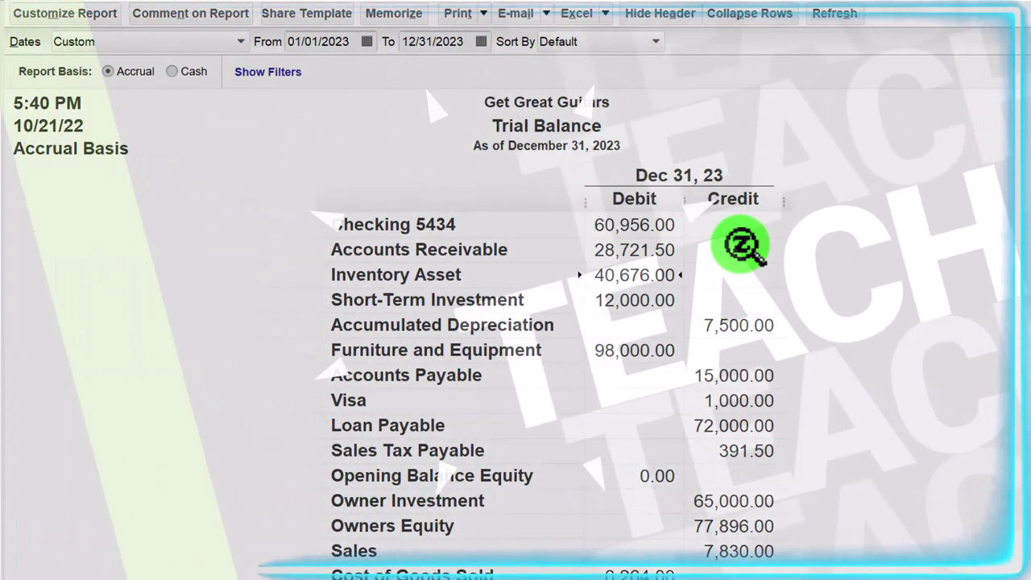
pyautogui.press('Down')
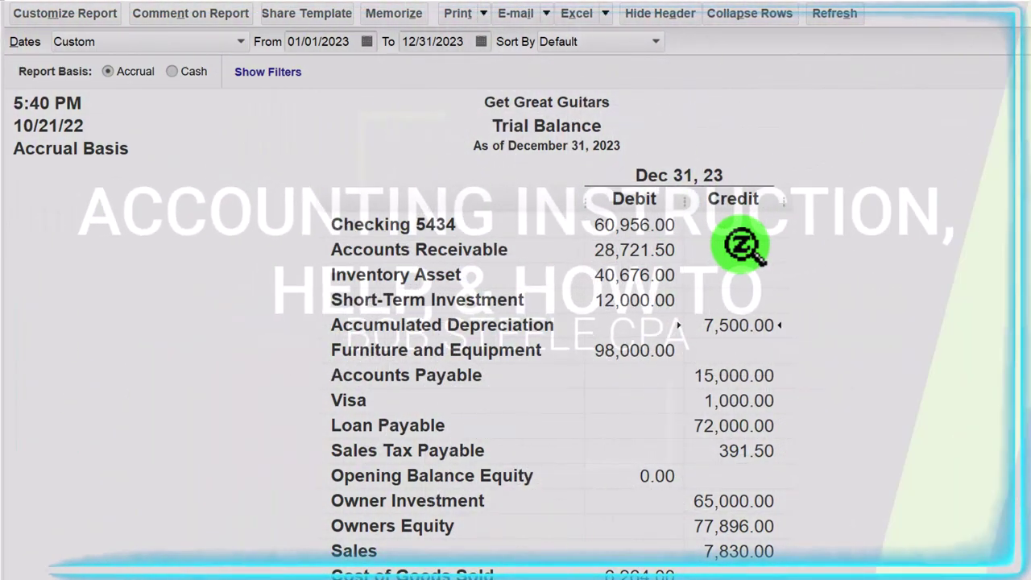
pyautogui.press('Down')
pyautogui.press('Down')
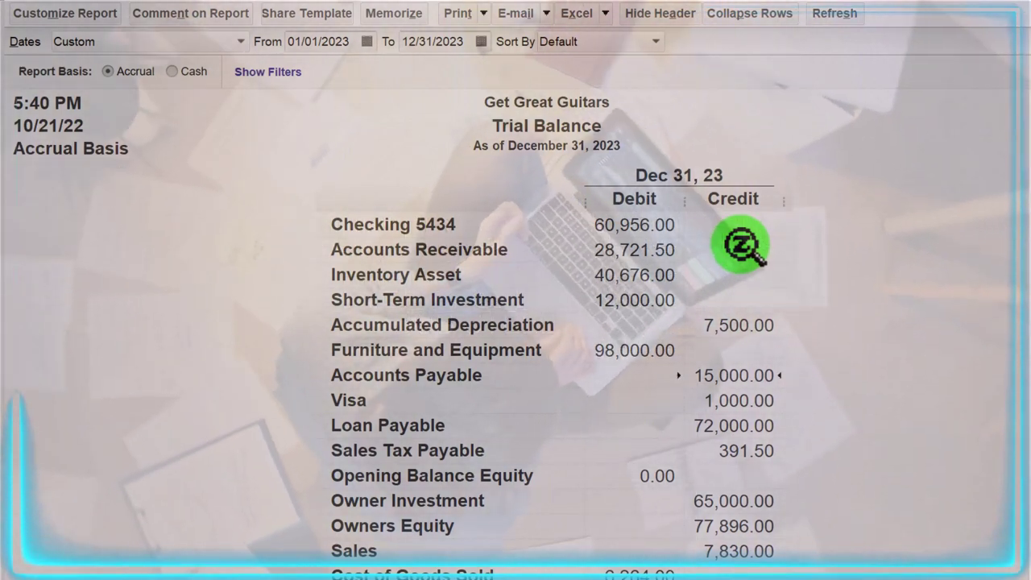
pyautogui.press('Down')
pyautogui.press('Down')
pyautogui.press('Down')
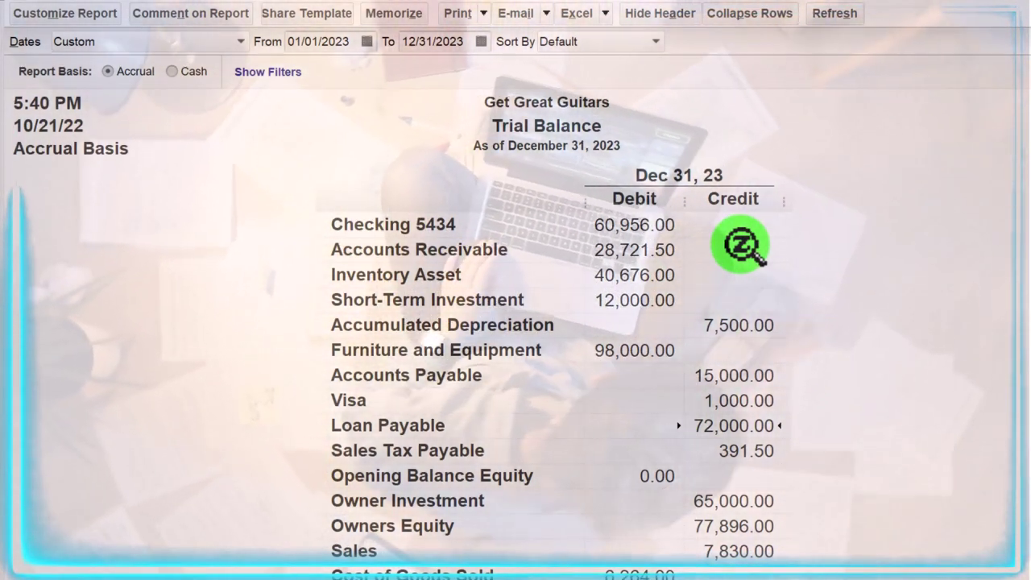
pyautogui.press('Down')
pyautogui.press('Down')
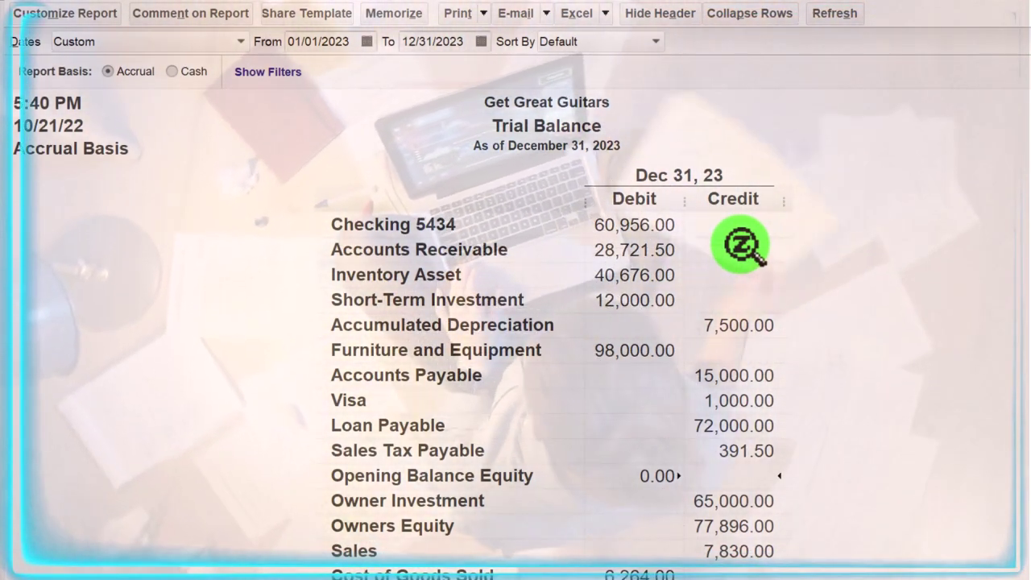
pyautogui.press('Down')
pyautogui.press('Down')
pyautogui.press('Down')
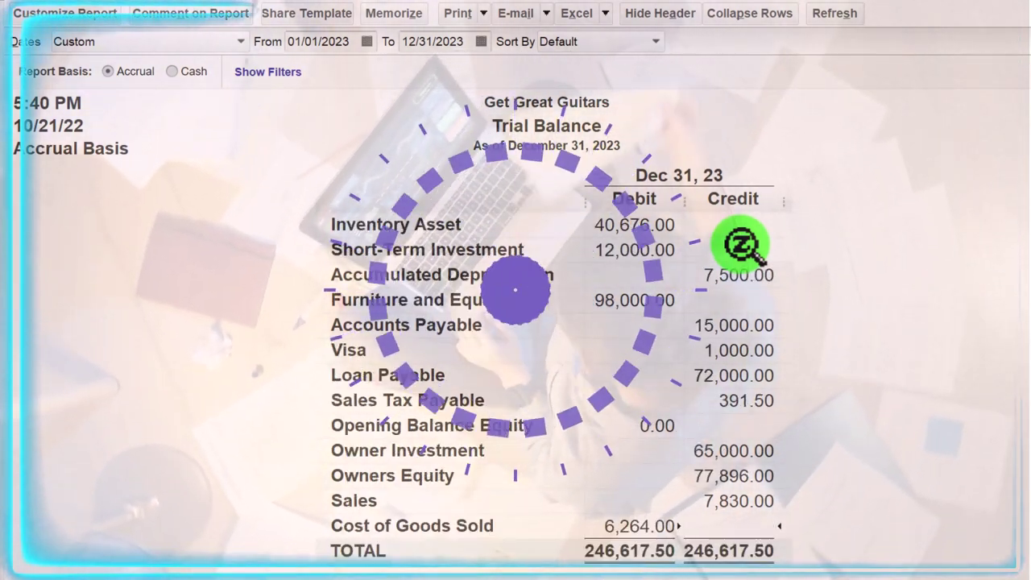